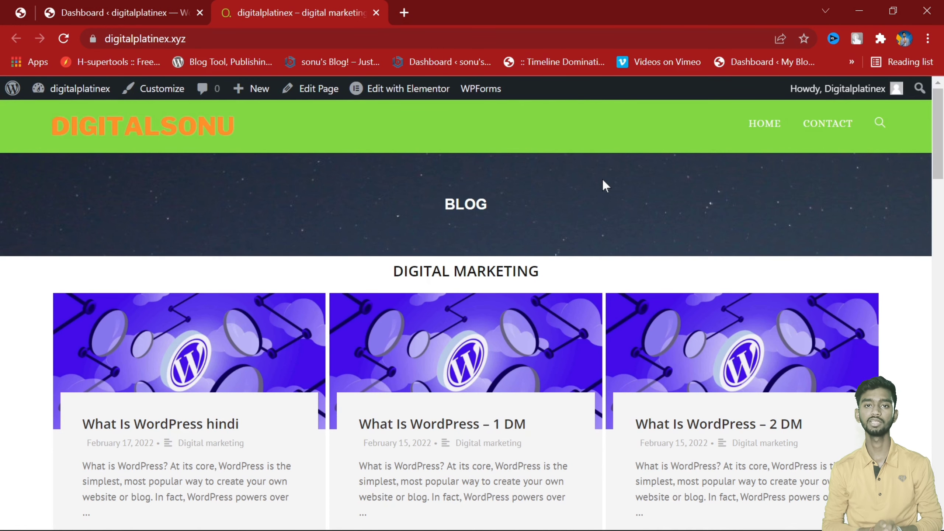
Step: Examine the blog front page's post sections, from Digital Marketing down to Digital Marketing Tags SMM
{"action": "scroll", "coordinate": [604, 180], "scroll_direction": "down", "scroll_amount": 6}
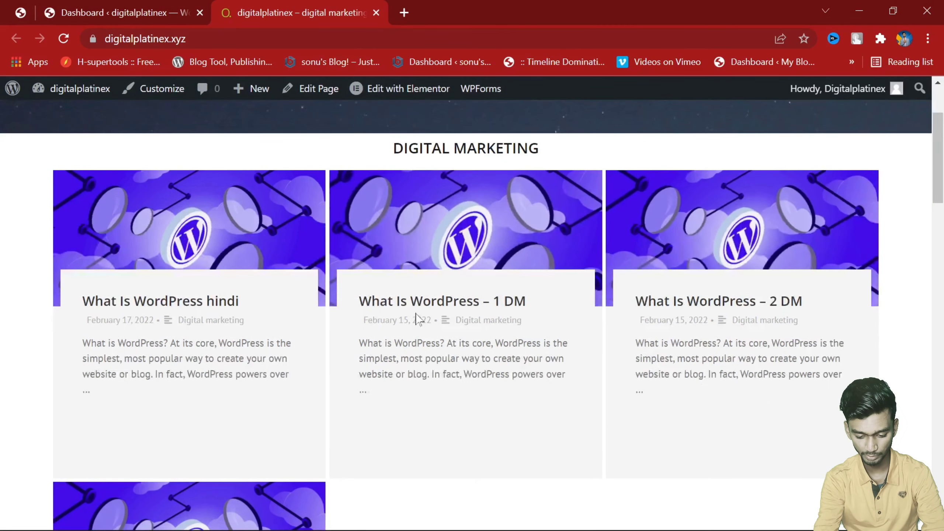
{"action": "scroll", "coordinate": [316, 316], "scroll_direction": "up", "scroll_amount": 7}
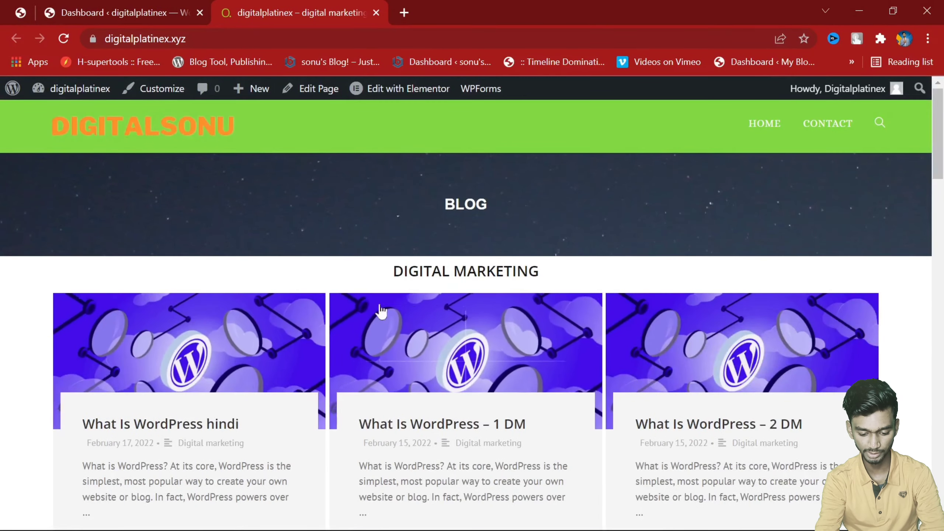
{"action": "scroll", "coordinate": [337, 249], "scroll_direction": "down", "scroll_amount": 7}
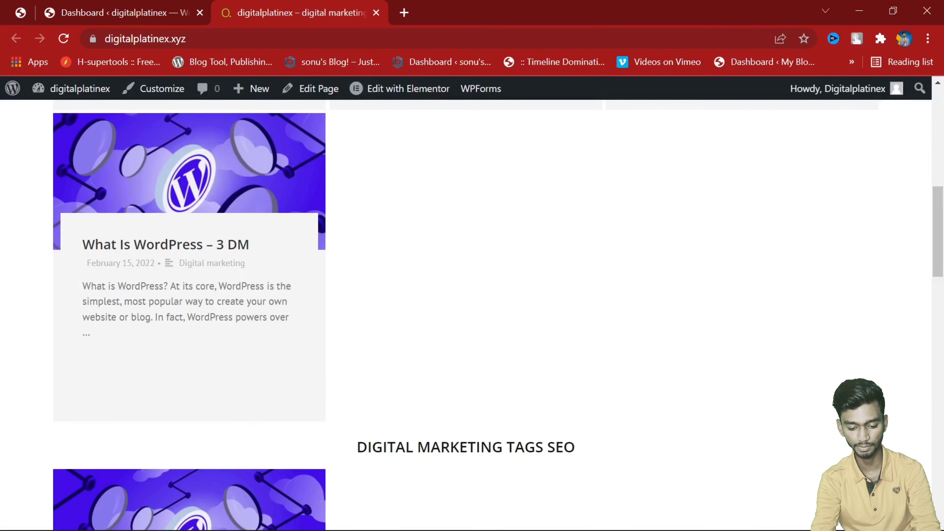
{"action": "scroll", "coordinate": [504, 372], "scroll_direction": "down", "scroll_amount": 10}
{"action": "scroll", "coordinate": [438, 205], "scroll_direction": "down", "scroll_amount": 8}
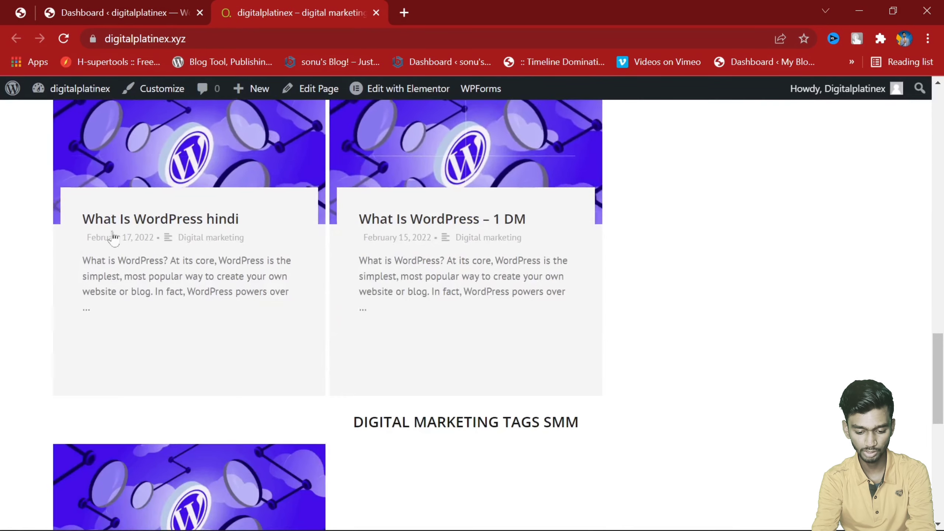
{"action": "scroll", "coordinate": [299, 264], "scroll_direction": "down", "scroll_amount": 5}
{"action": "scroll", "coordinate": [520, 227], "scroll_direction": "up", "scroll_amount": 3}
{"action": "scroll", "coordinate": [438, 309], "scroll_direction": "up", "scroll_amount": 10}
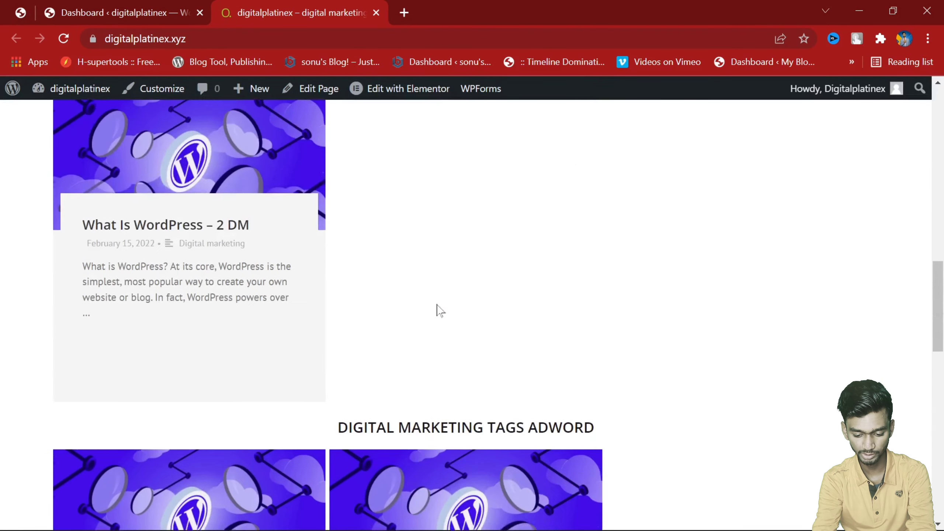
{"action": "scroll", "coordinate": [413, 312], "scroll_direction": "up", "scroll_amount": 5}
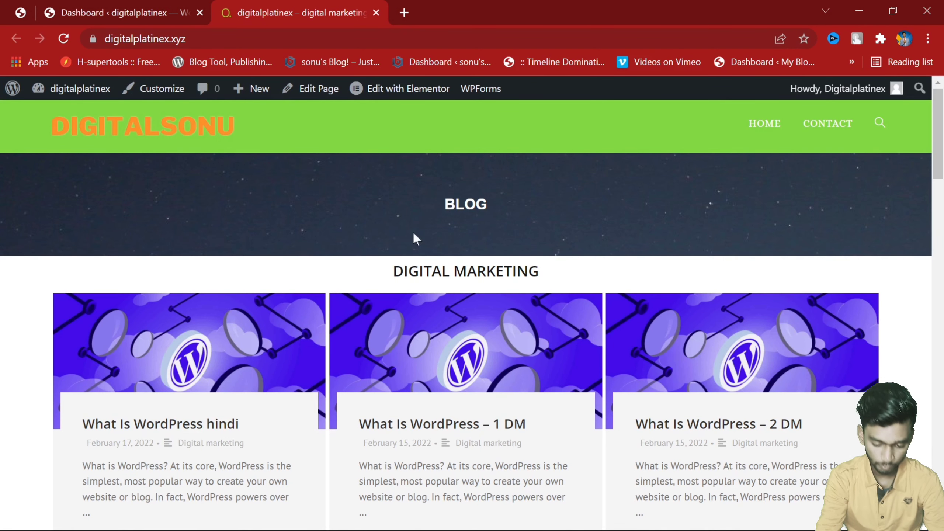
Step: View the site's front page in an incognito window from the dashboard's site link, and close that window
{"action": "left_click", "coordinate": [149, 9]}
{"action": "left_click", "coordinate": [305, 5]}
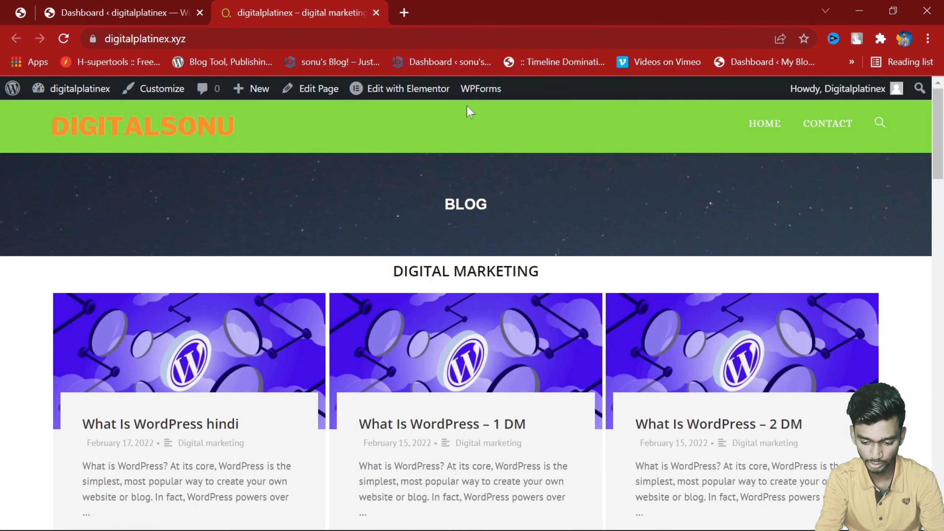
{"action": "mouse_move", "coordinate": [101, 89]}
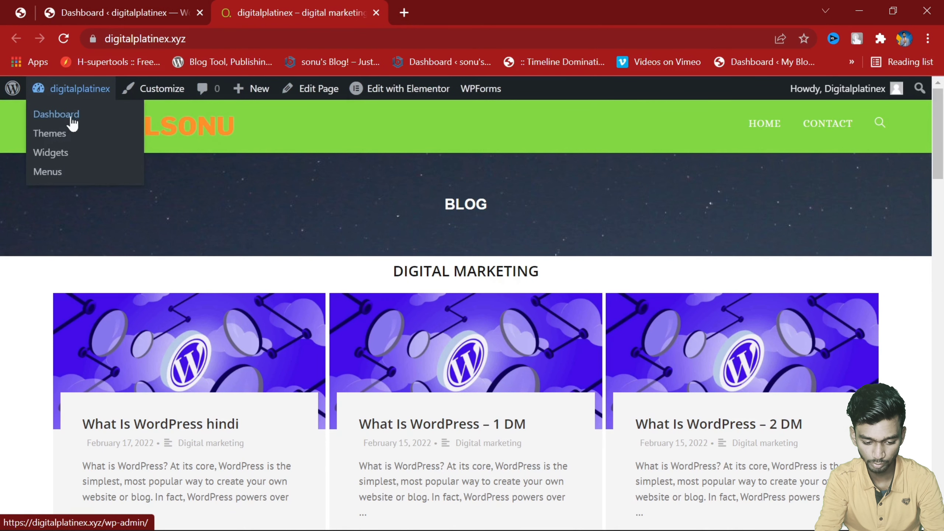
{"action": "right_click", "coordinate": [73, 119]}
{"action": "left_click", "coordinate": [132, 12]}
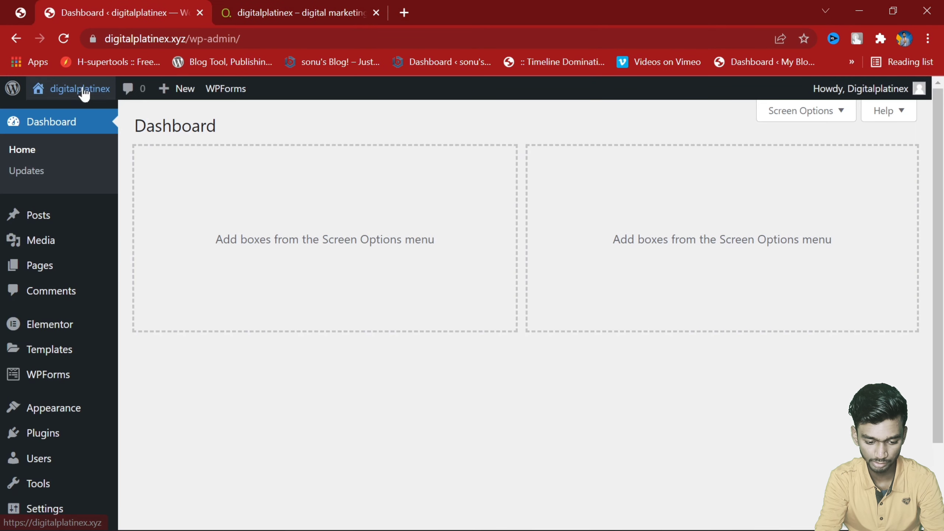
{"action": "mouse_move", "coordinate": [85, 94]}
{"action": "right_click", "coordinate": [70, 118]}
{"action": "left_click", "coordinate": [132, 158]}
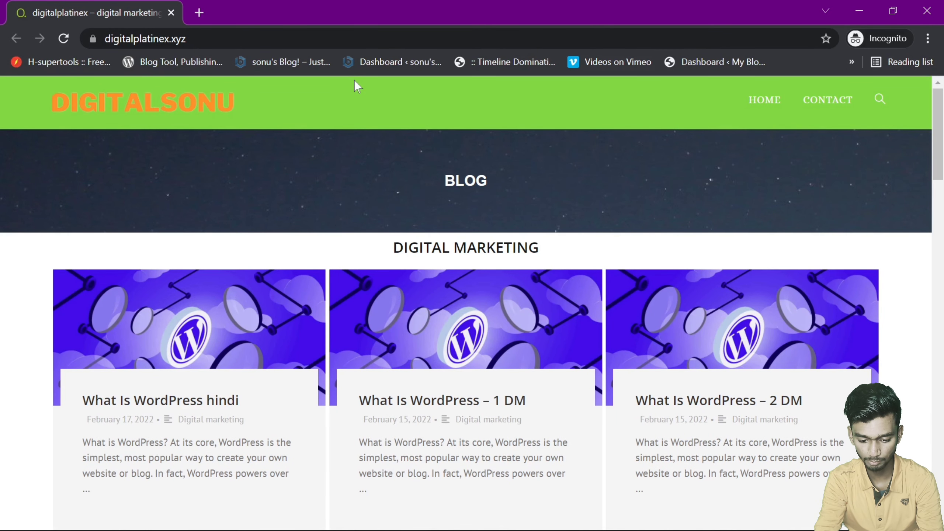
{"action": "left_click", "coordinate": [942, 4]}
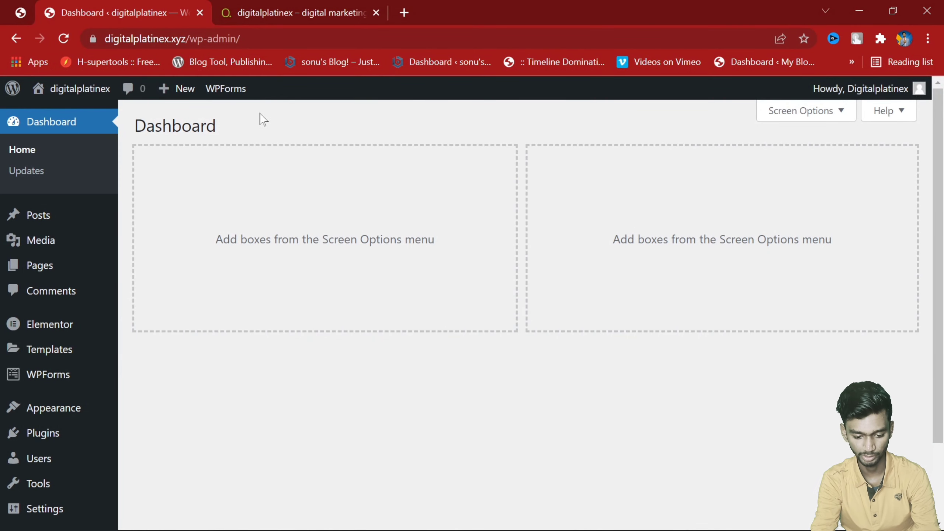
Step: Show the WPForms, OceanWP Overview and Elementor Overview boxes on the dashboard, and hide all three again
{"action": "left_click", "coordinate": [771, 110]}
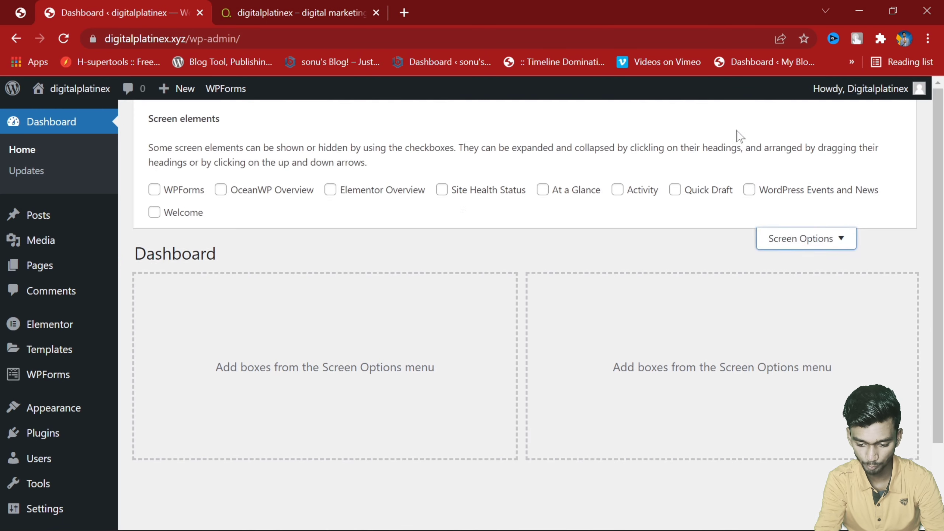
{"action": "left_click", "coordinate": [169, 191]}
{"action": "left_click", "coordinate": [221, 189]}
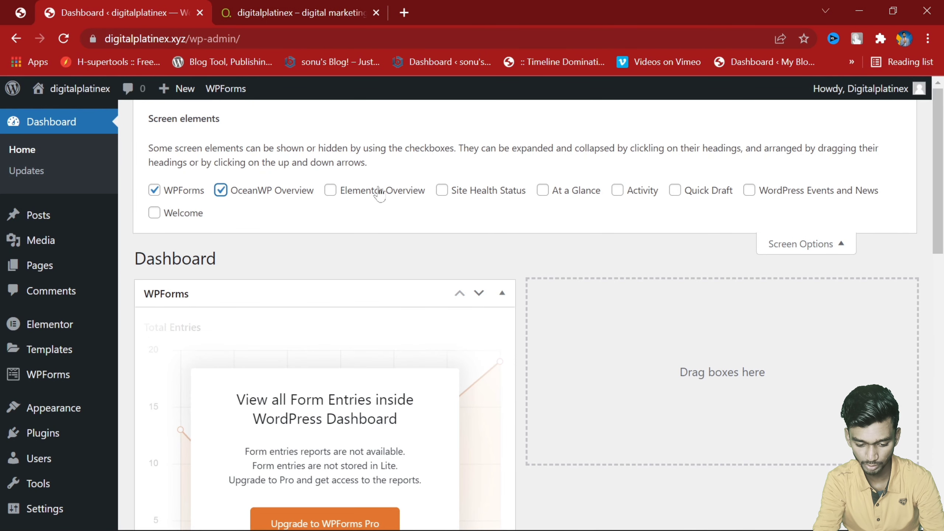
{"action": "left_click", "coordinate": [411, 195]}
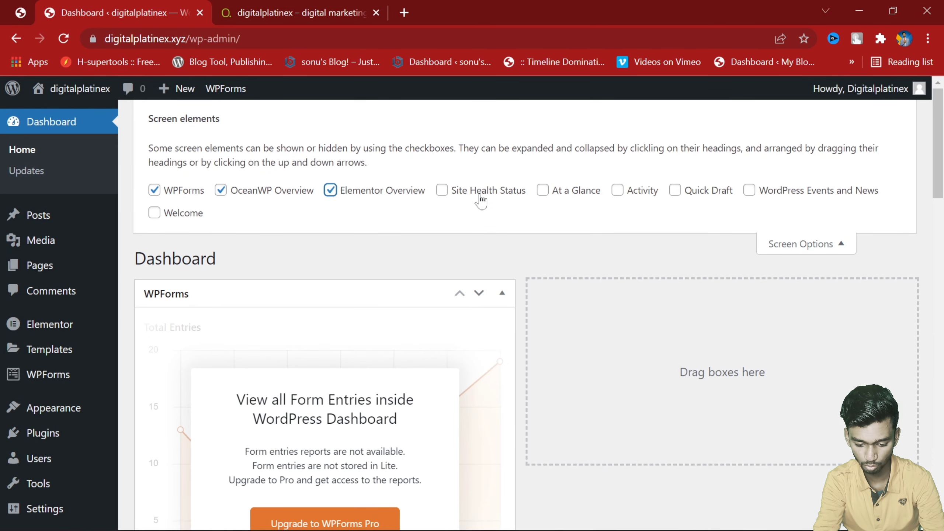
{"action": "left_click", "coordinate": [373, 195]}
{"action": "left_click", "coordinate": [270, 190]}
{"action": "left_click", "coordinate": [153, 190]}
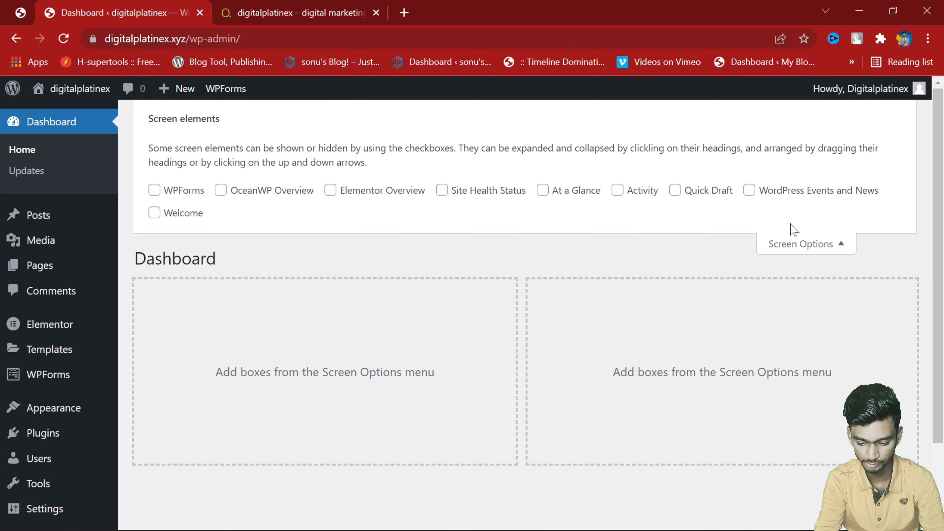
{"action": "left_click", "coordinate": [795, 245]}
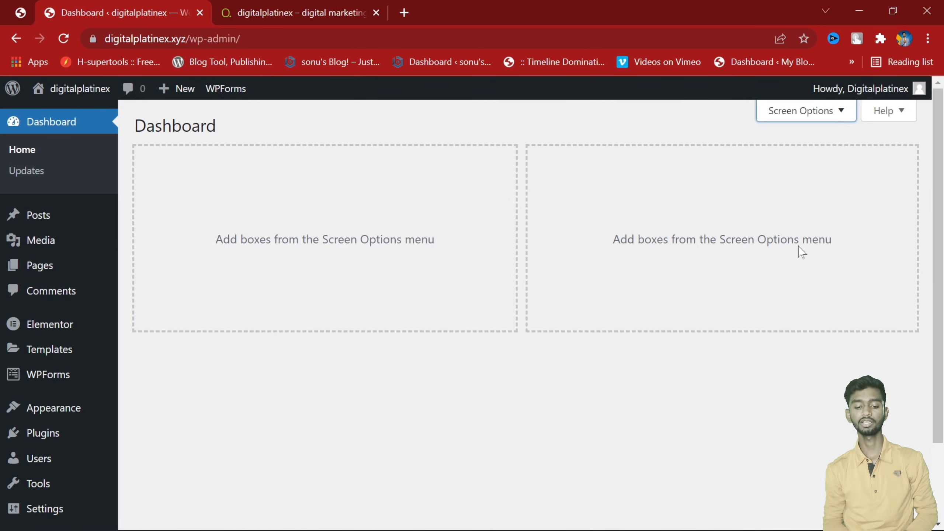
Step: Show the Welcome panel on the dashboard, look through it and hide it again
{"action": "left_click", "coordinate": [797, 111]}
{"action": "left_click", "coordinate": [170, 214]}
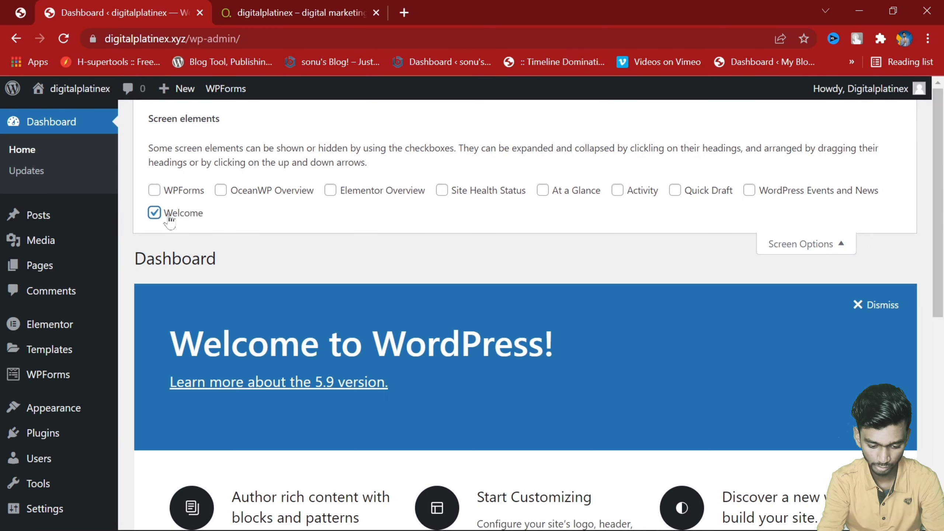
{"action": "scroll", "coordinate": [382, 277], "scroll_direction": "down", "scroll_amount": 5}
{"action": "scroll", "coordinate": [440, 249], "scroll_direction": "up", "scroll_amount": 5}
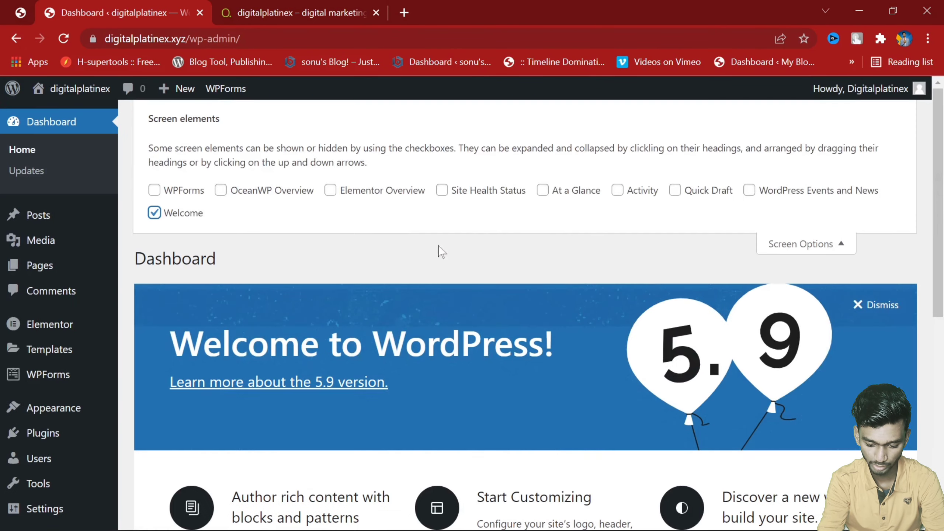
{"action": "left_click", "coordinate": [154, 214]}
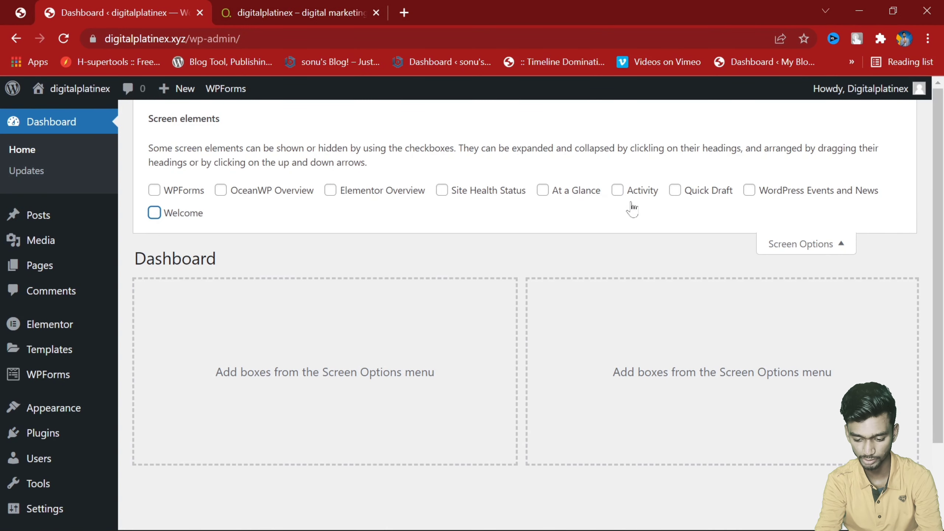
Step: Show the Activity box on the dashboard, hide it again and close the screen options
{"action": "left_click", "coordinate": [617, 190]}
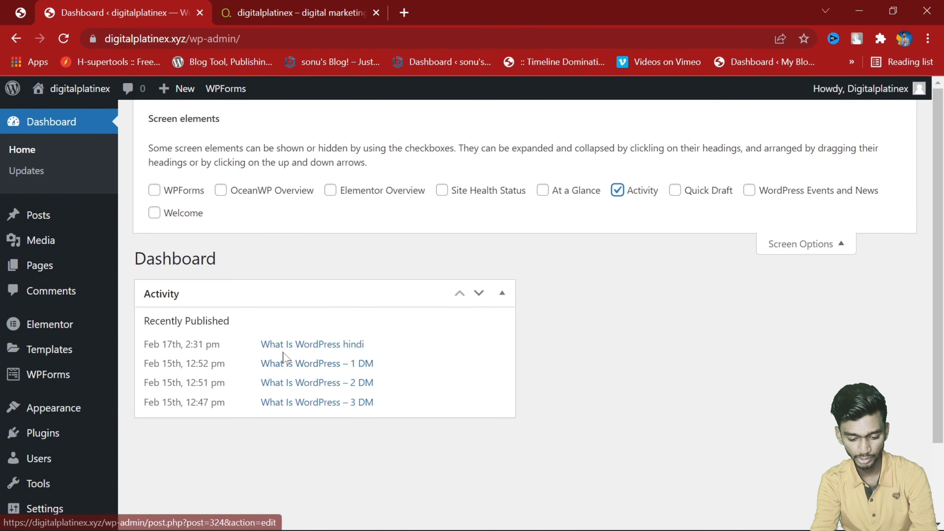
{"action": "scroll", "coordinate": [297, 335], "scroll_direction": "down", "scroll_amount": 3}
{"action": "scroll", "coordinate": [333, 309], "scroll_direction": "up", "scroll_amount": 3}
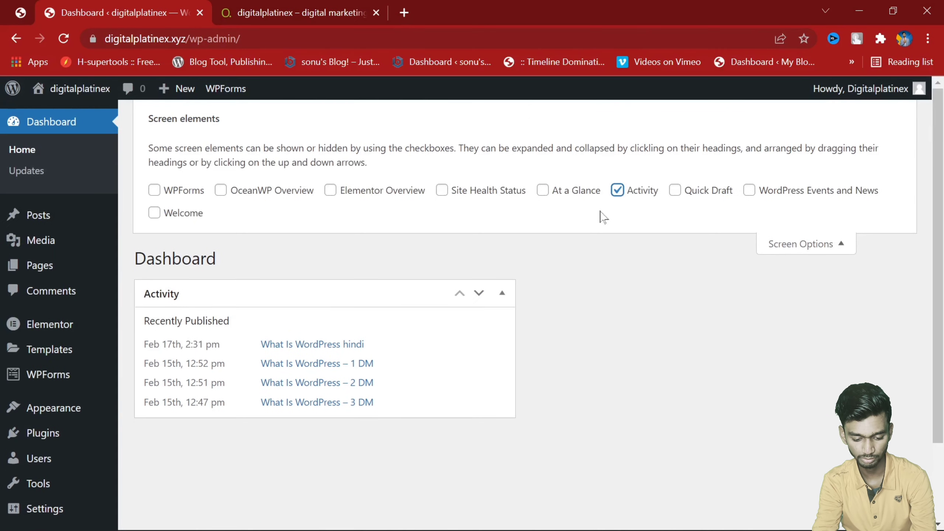
{"action": "left_click", "coordinate": [617, 190]}
{"action": "left_click", "coordinate": [793, 245]}
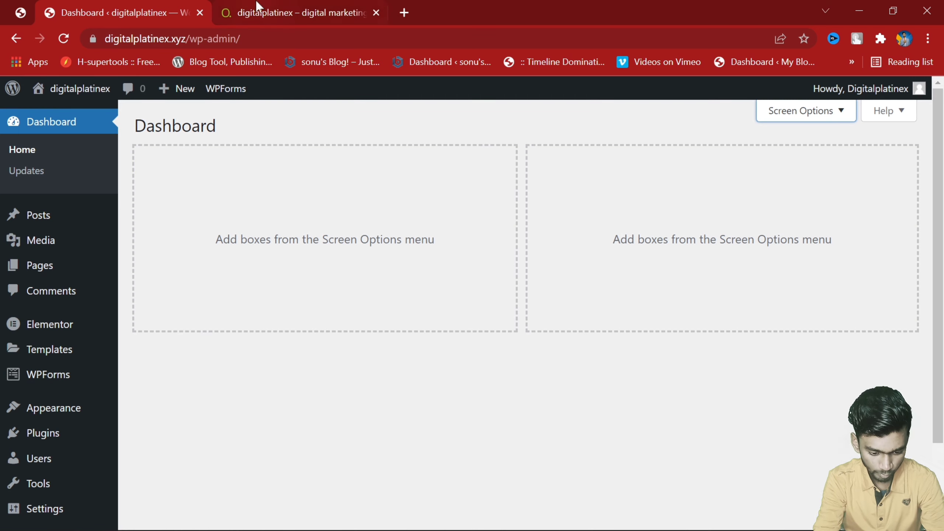
{"action": "left_click", "coordinate": [255, 11]}
{"action": "left_click", "coordinate": [192, 12]}
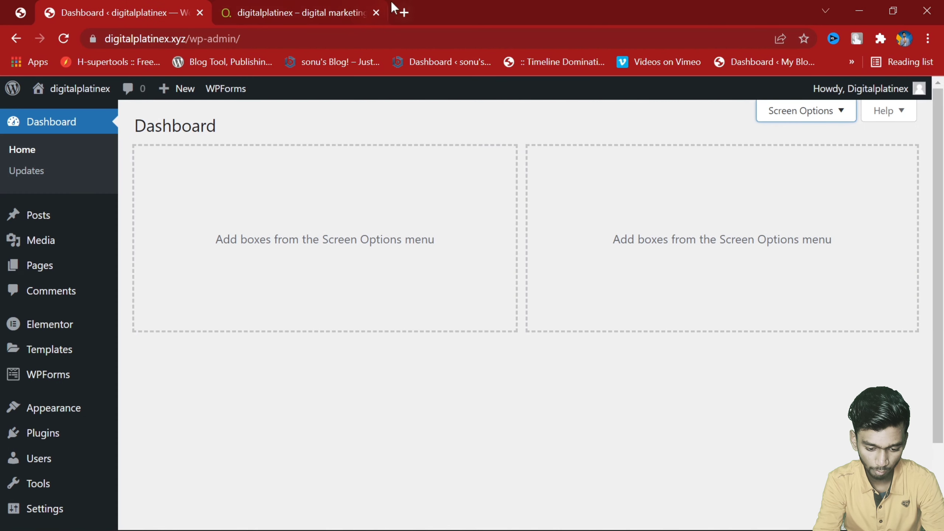
{"action": "left_click", "coordinate": [317, 8]}
{"action": "left_click", "coordinate": [111, 6]}
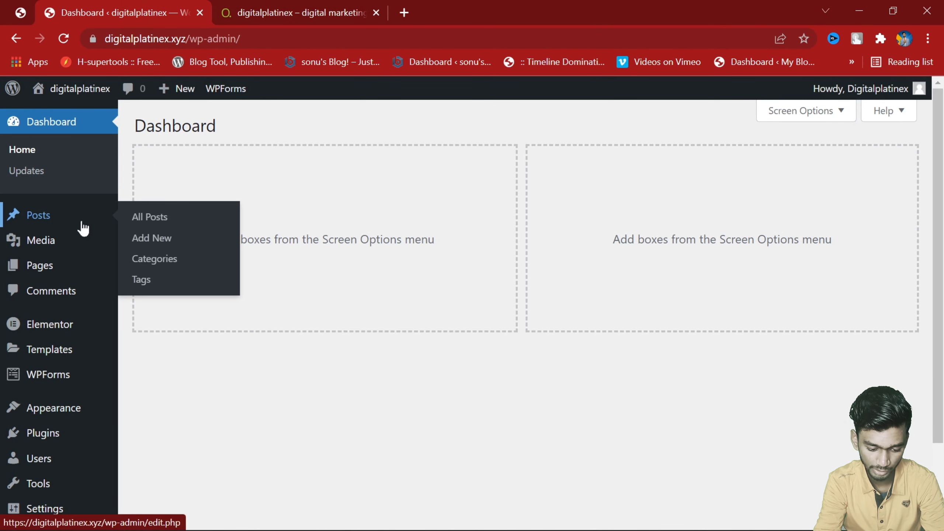
{"action": "left_click", "coordinate": [317, 8]}
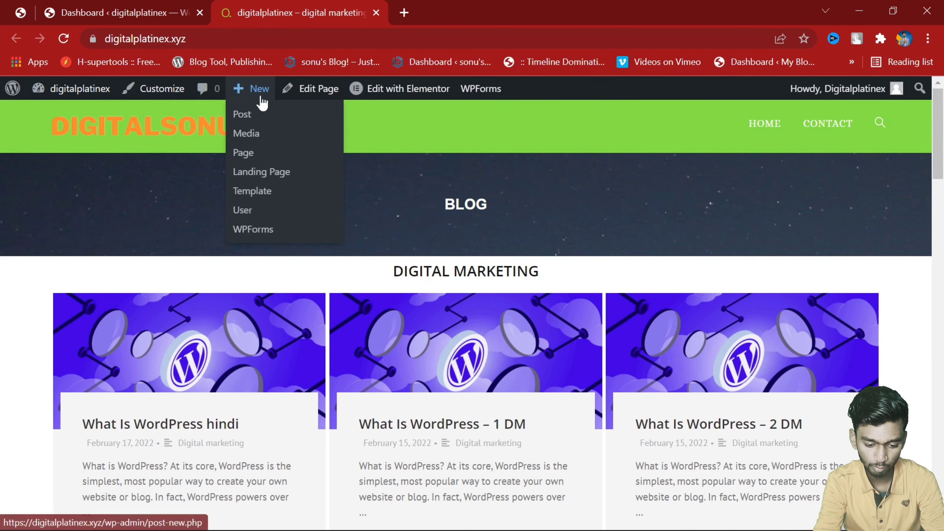
{"action": "left_click", "coordinate": [120, 11]}
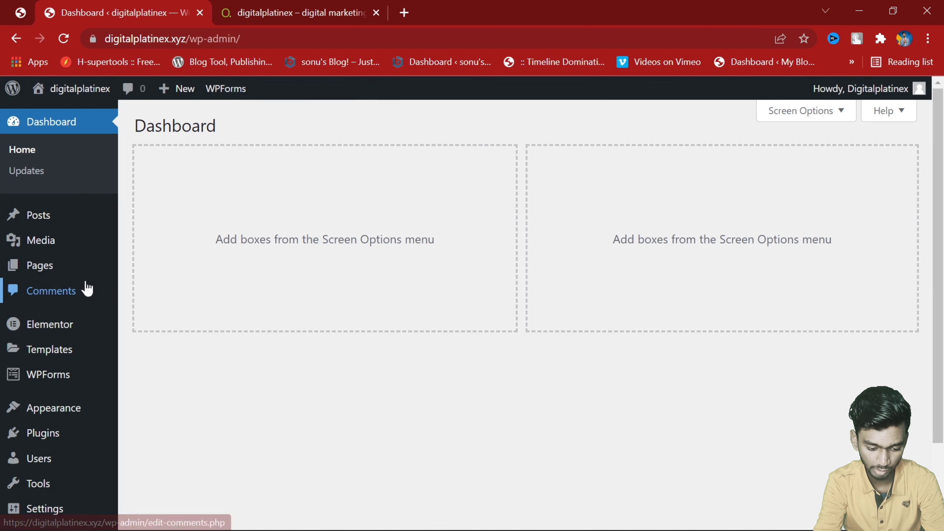
Step: Open the list of all posts to review the published entries
{"action": "mouse_move", "coordinate": [64, 229]}
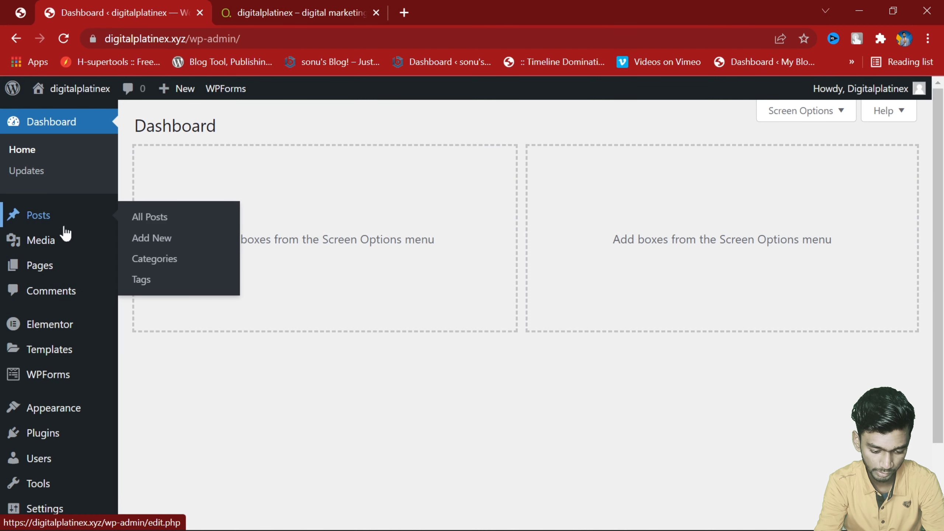
{"action": "left_click", "coordinate": [156, 216]}
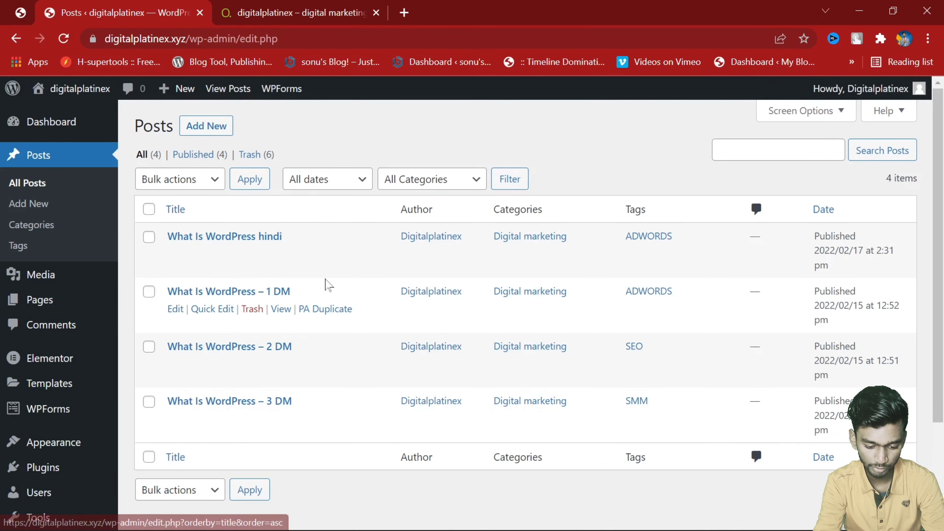
{"action": "mouse_move", "coordinate": [262, 262]}
Step: Move the Contact page from the list of all pages to the trash
{"action": "mouse_move", "coordinate": [61, 310]}
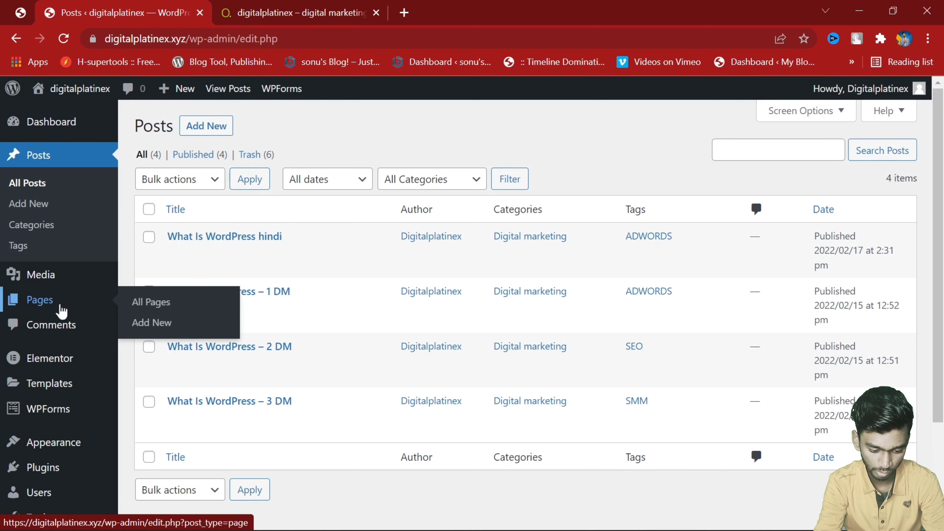
{"action": "left_click", "coordinate": [133, 304]}
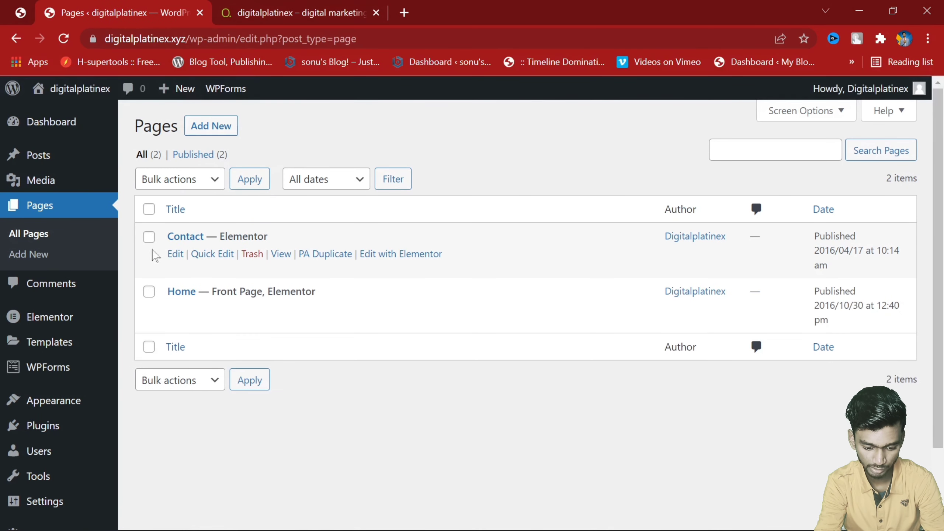
{"action": "mouse_move", "coordinate": [207, 255]}
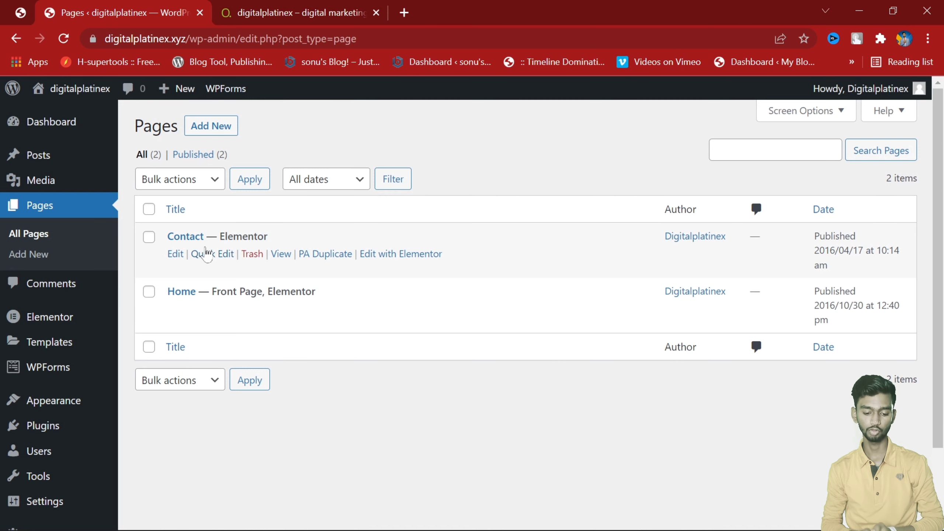
{"action": "left_click", "coordinate": [252, 254]}
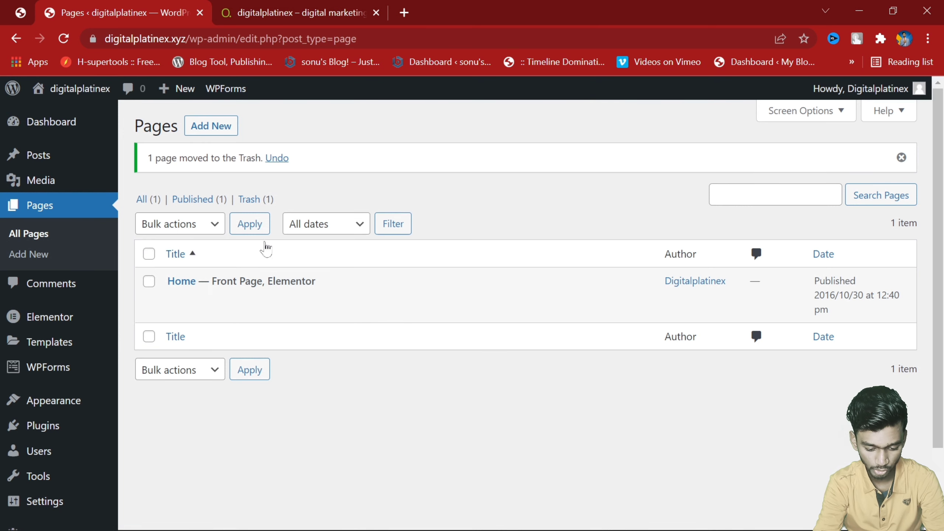
Step: Permanently delete the trashed Contact page and return to the list of all pages
{"action": "left_click", "coordinate": [240, 202]}
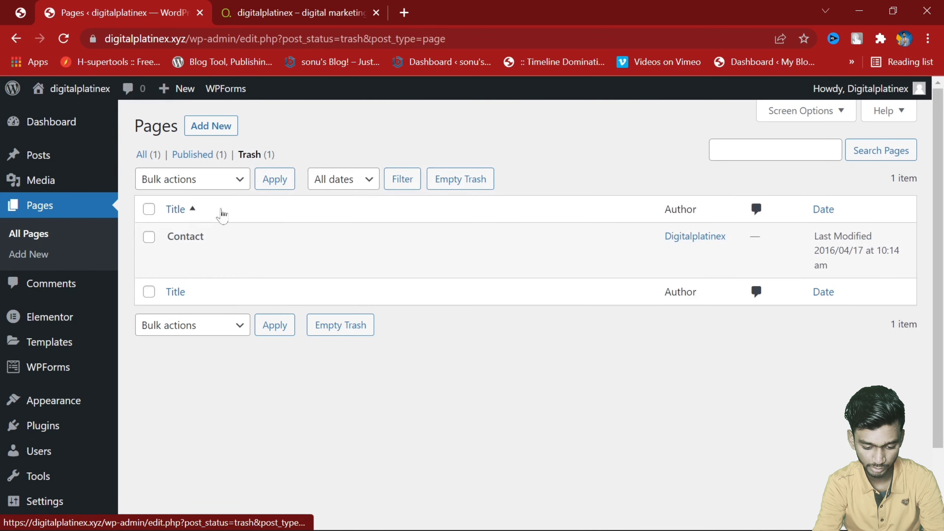
{"action": "left_click", "coordinate": [242, 263]}
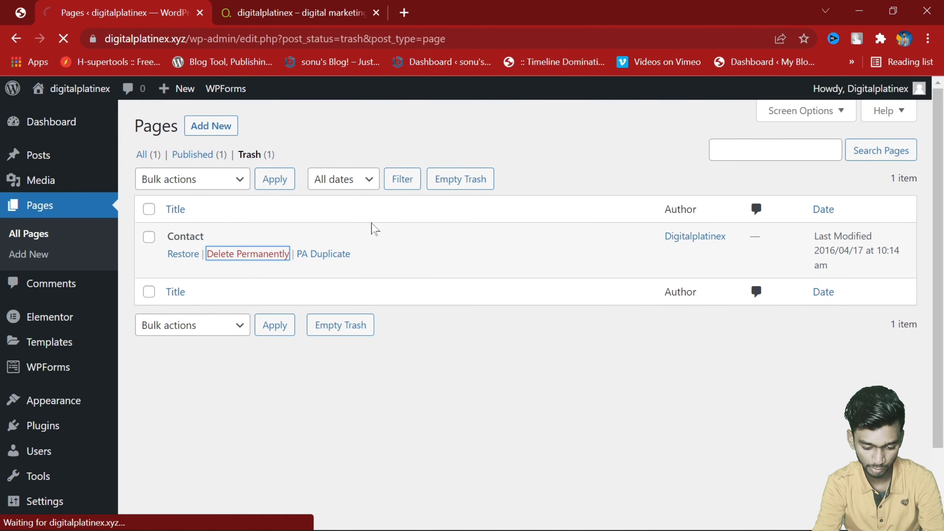
{"action": "left_click", "coordinate": [149, 200]}
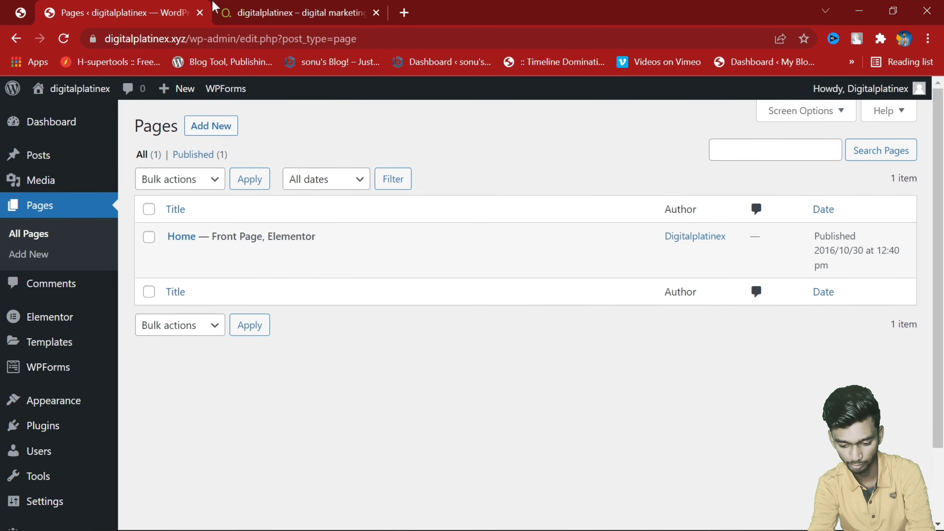
Step: Reload the live site's home page and look over its header menu, search box and blog posts
{"action": "left_click", "coordinate": [243, 11]}
{"action": "left_click", "coordinate": [63, 38]}
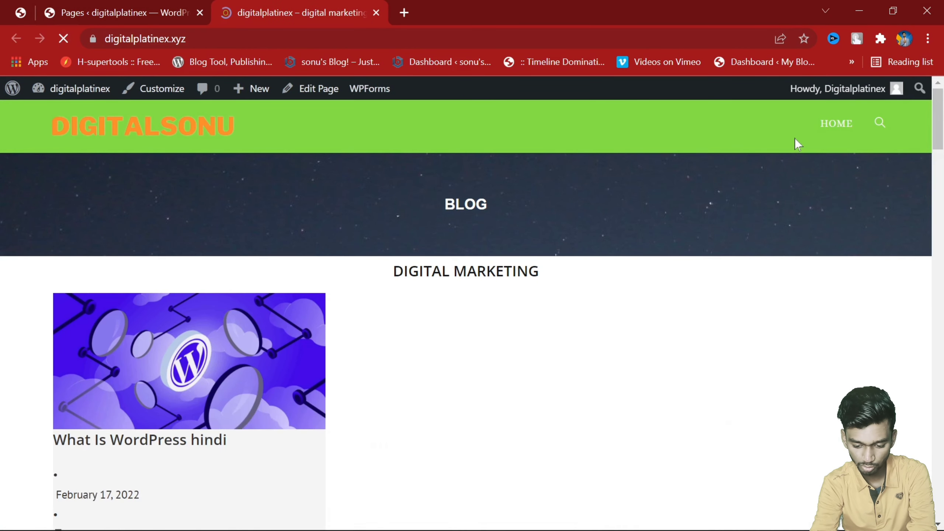
{"action": "left_click", "coordinate": [882, 124]}
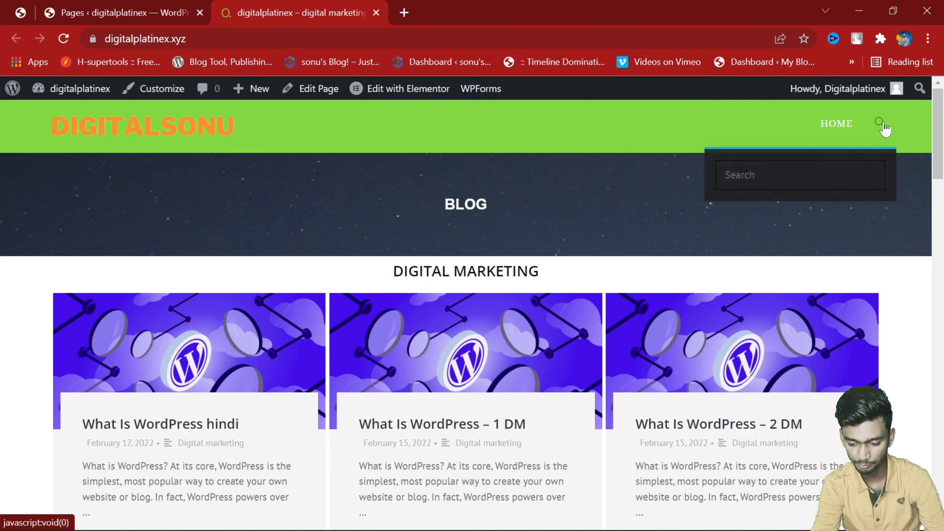
{"action": "left_click", "coordinate": [416, 124]}
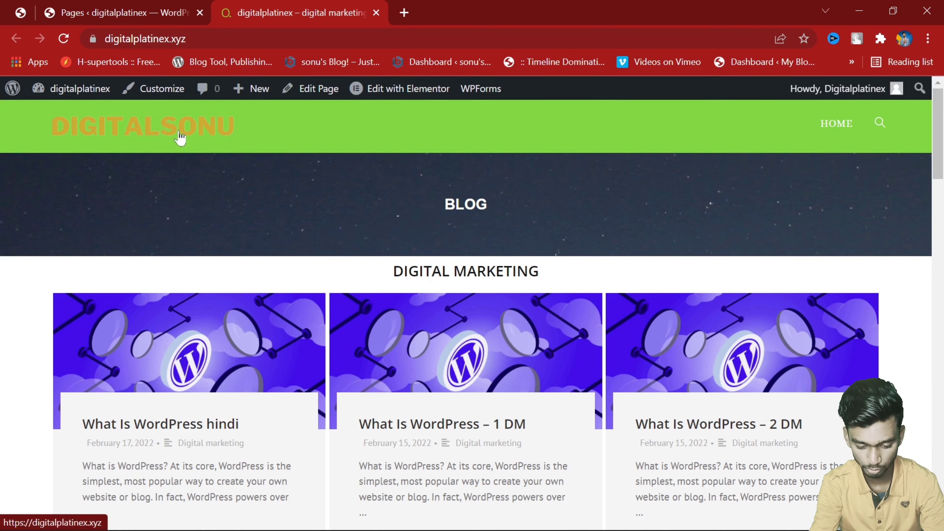
{"action": "scroll", "coordinate": [360, 316], "scroll_direction": "down", "scroll_amount": 5}
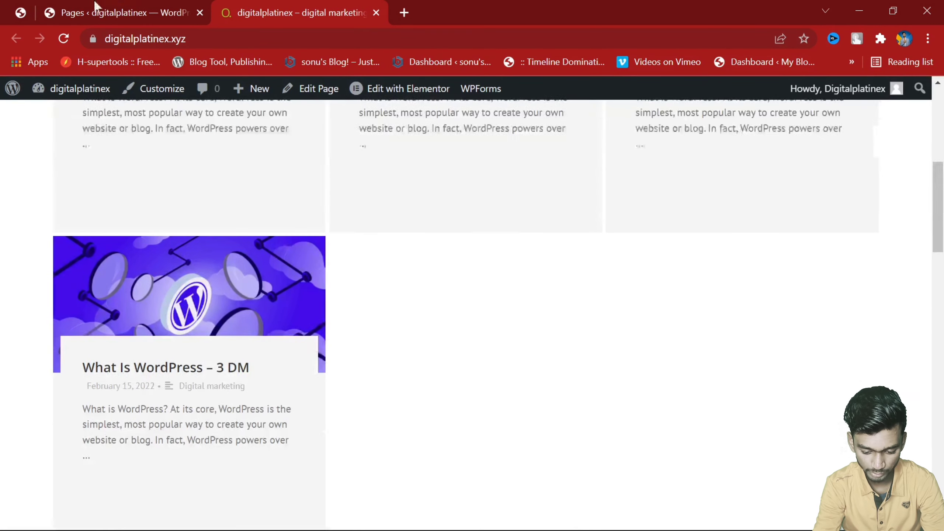
Step: Add a new page titled "About us" from the list of all pages
{"action": "left_click", "coordinate": [155, 7]}
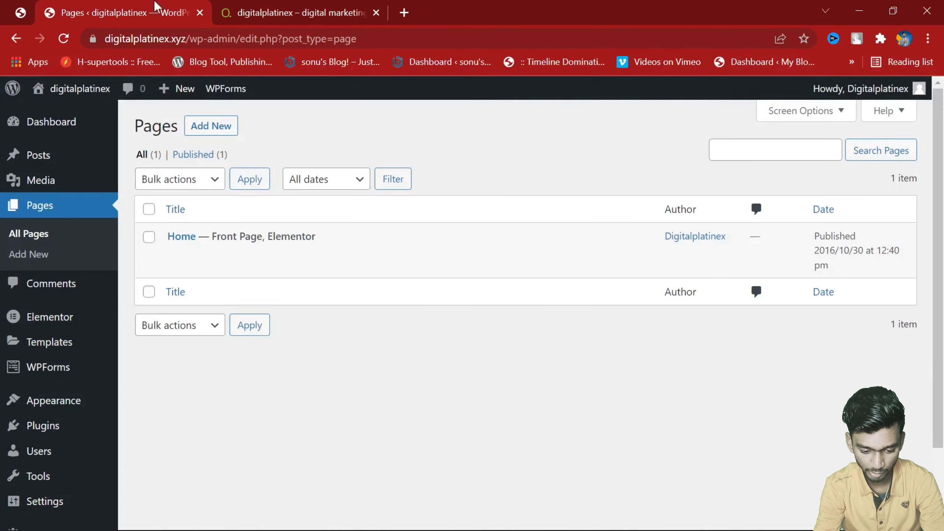
{"action": "left_click", "coordinate": [211, 126]}
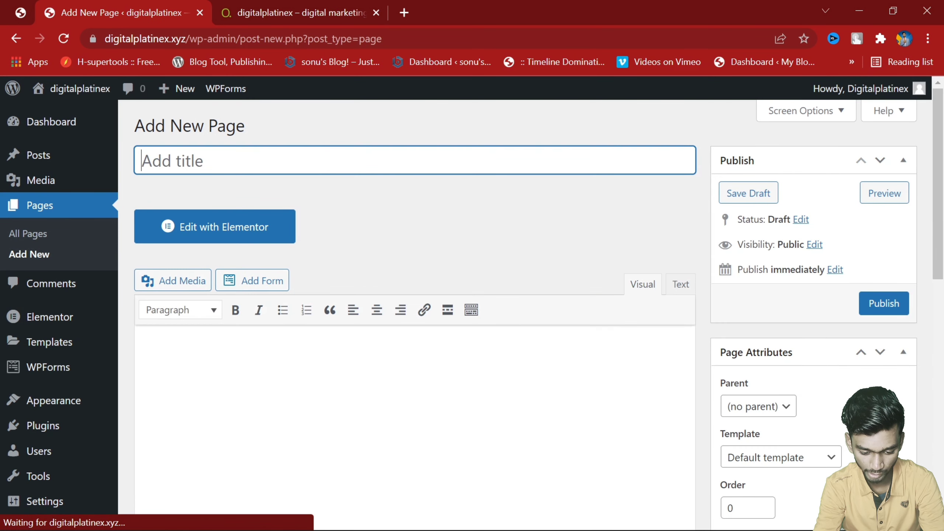
{"action": "type", "text": "About us"}
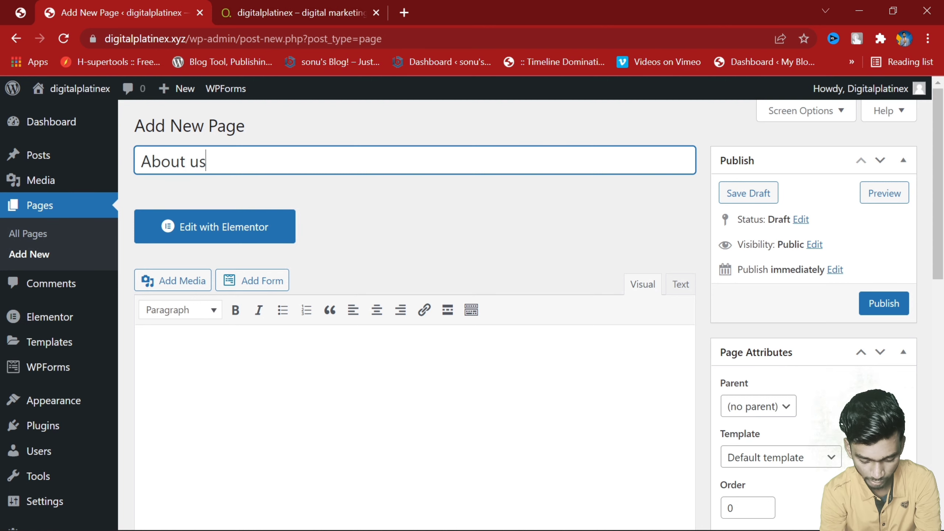
{"action": "left_click", "coordinate": [352, 213]}
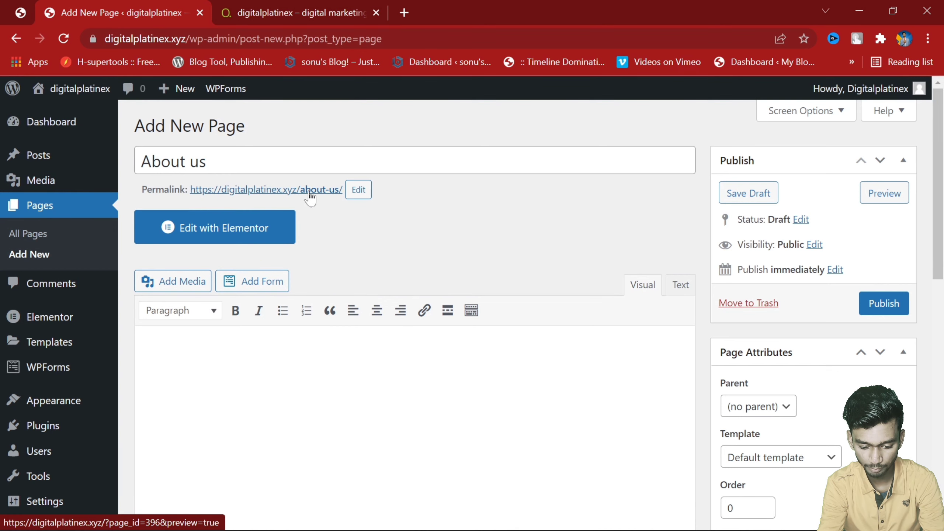
Step: Preview the About us draft from its permalink in a new tab, look through the layout and return to the page editor
{"action": "right_click", "coordinate": [310, 199]}
{"action": "left_click", "coordinate": [331, 204]}
{"action": "left_click", "coordinate": [457, 3]}
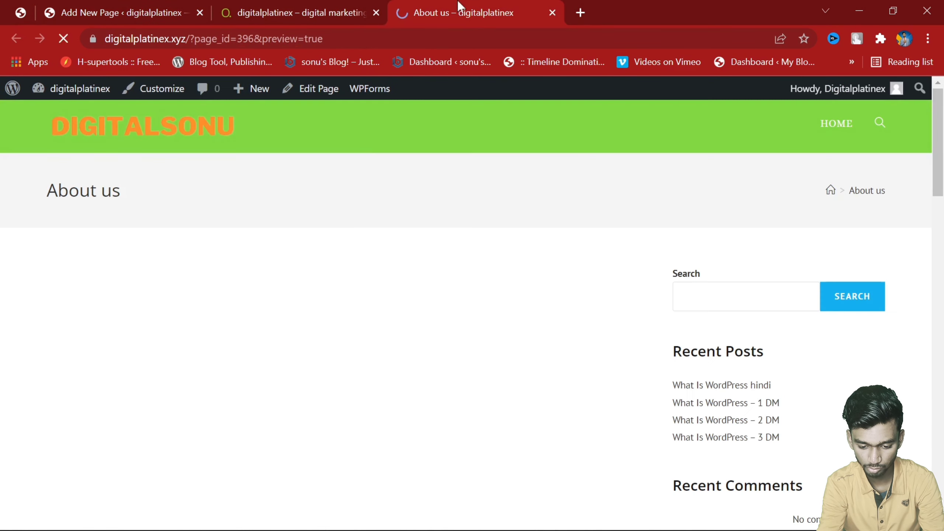
{"action": "scroll", "coordinate": [168, 203], "scroll_direction": "down", "scroll_amount": 4}
{"action": "scroll", "coordinate": [121, 199], "scroll_direction": "up", "scroll_amount": 4}
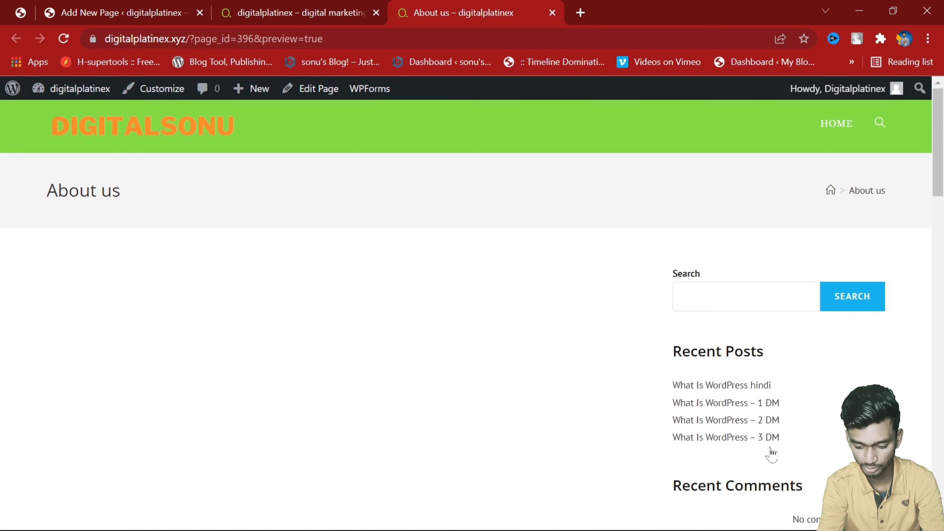
{"action": "scroll", "coordinate": [771, 454], "scroll_direction": "down", "scroll_amount": 5}
{"action": "scroll", "coordinate": [769, 422], "scroll_direction": "up", "scroll_amount": 5}
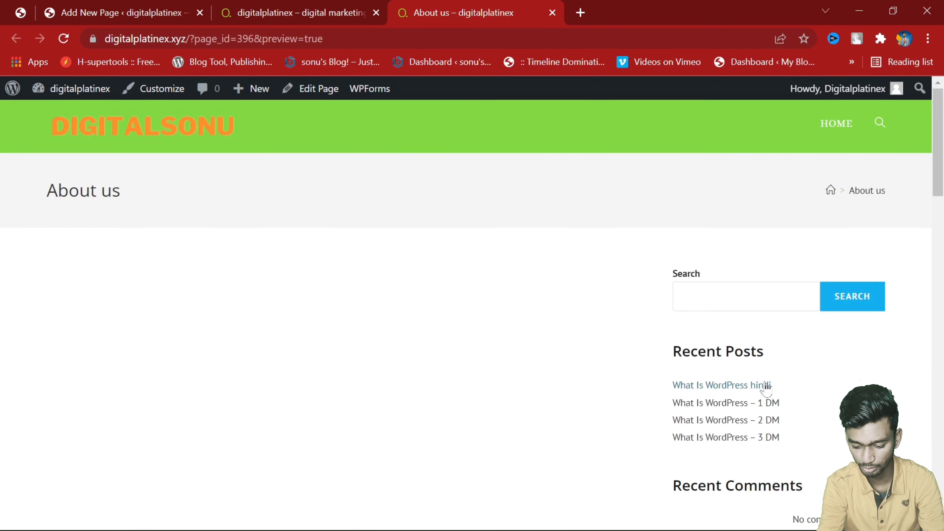
{"action": "left_click", "coordinate": [336, 5]}
{"action": "key", "text": "ctrl+shift+Tab"}
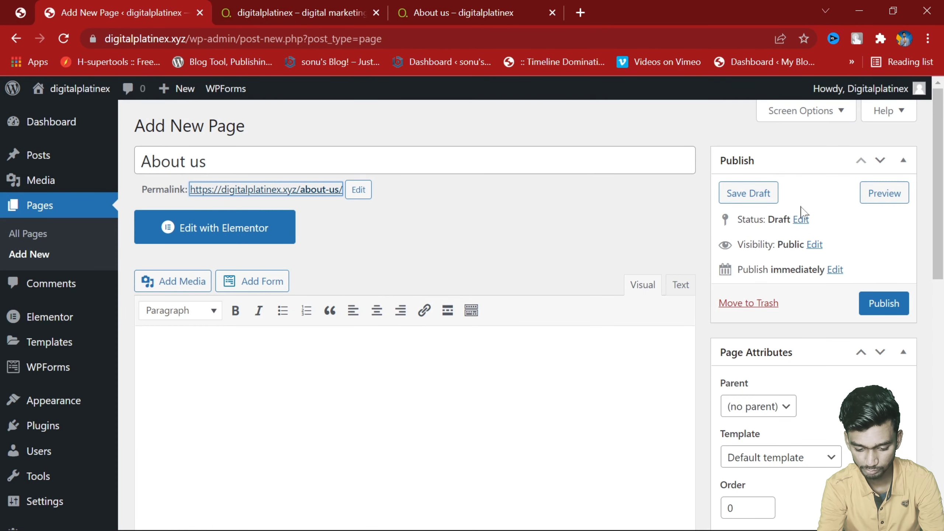
Step: Examine the About us preview's title area and sidebar widgets against the page editor and the home page
{"action": "scroll", "coordinate": [400, 216], "scroll_direction": "down", "scroll_amount": 5}
{"action": "scroll", "coordinate": [437, 241], "scroll_direction": "up", "scroll_amount": 4}
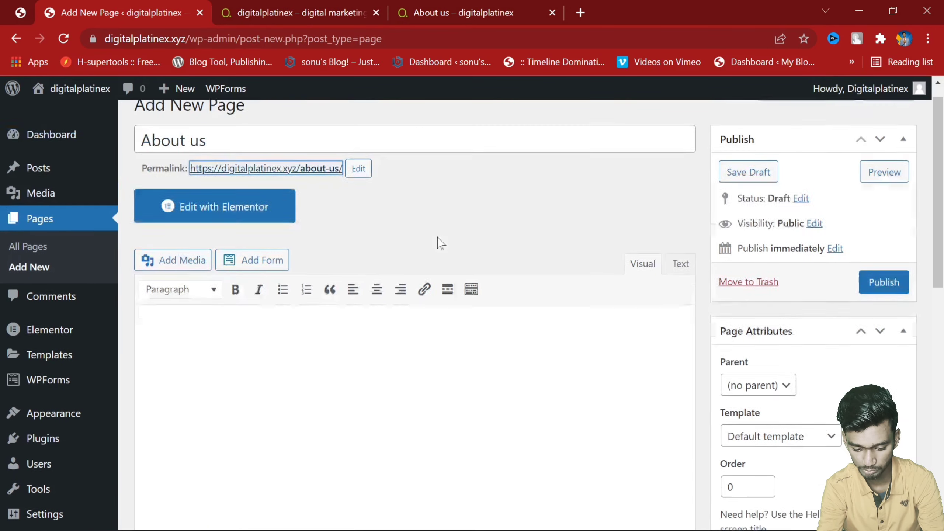
{"action": "scroll", "coordinate": [438, 238], "scroll_direction": "up", "scroll_amount": 1}
{"action": "left_click", "coordinate": [450, 6]}
{"action": "scroll", "coordinate": [666, 289], "scroll_direction": "down", "scroll_amount": 2}
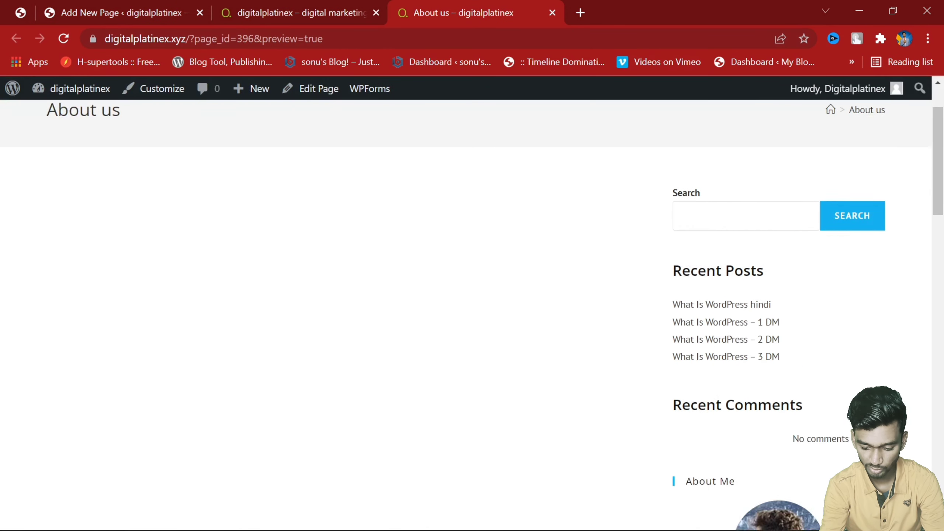
{"action": "scroll", "coordinate": [752, 380], "scroll_direction": "up", "scroll_amount": 2}
{"action": "scroll", "coordinate": [767, 452], "scroll_direction": "down", "scroll_amount": 1}
{"action": "scroll", "coordinate": [767, 452], "scroll_direction": "down", "scroll_amount": 15}
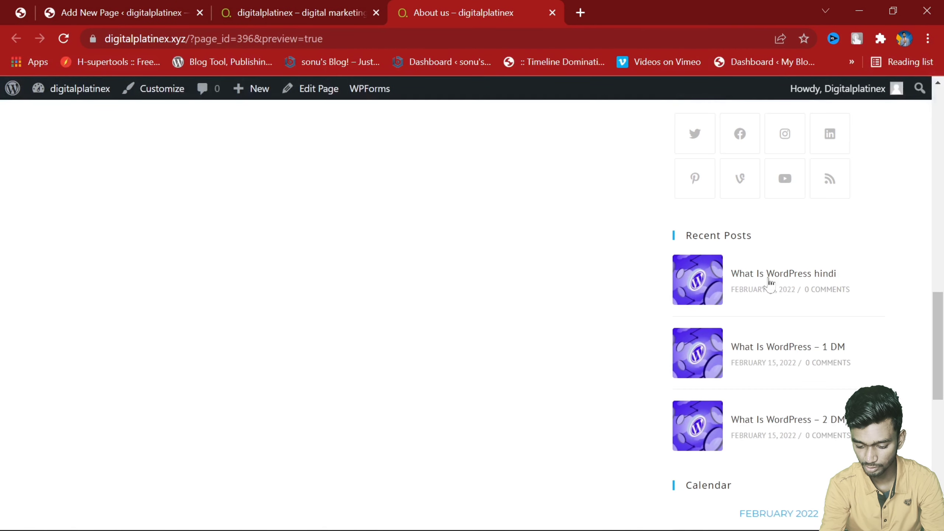
{"action": "scroll", "coordinate": [739, 343], "scroll_direction": "up", "scroll_amount": 15}
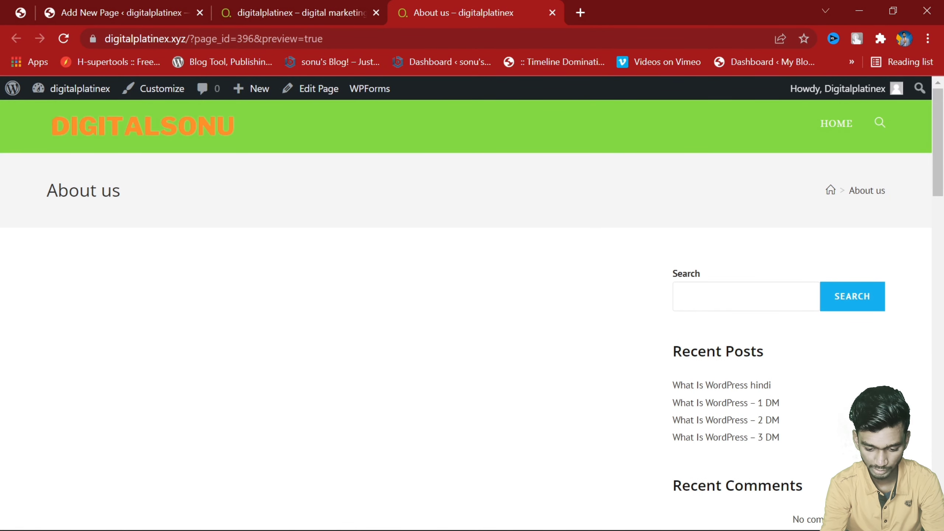
{"action": "left_click_drag", "start_coordinate": [44, 191], "coordinate": [518, 201]}
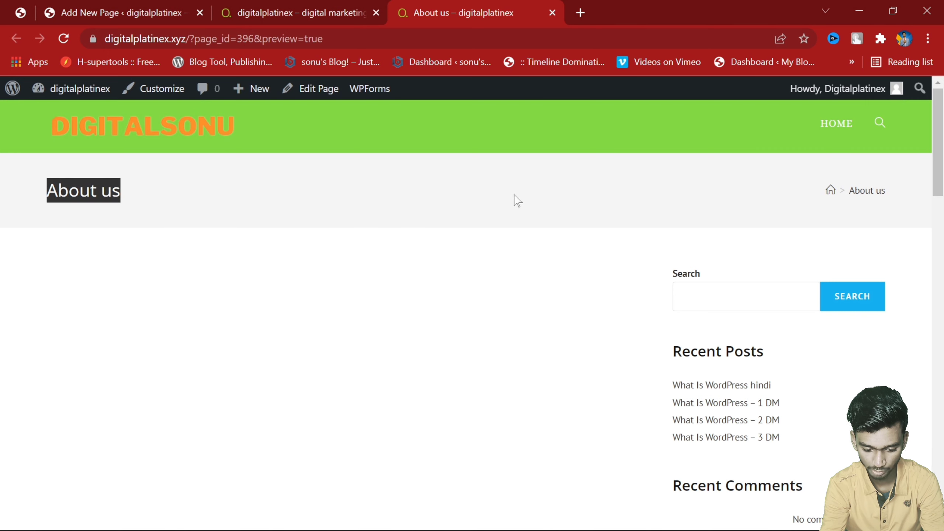
{"action": "left_click", "coordinate": [4, 195]}
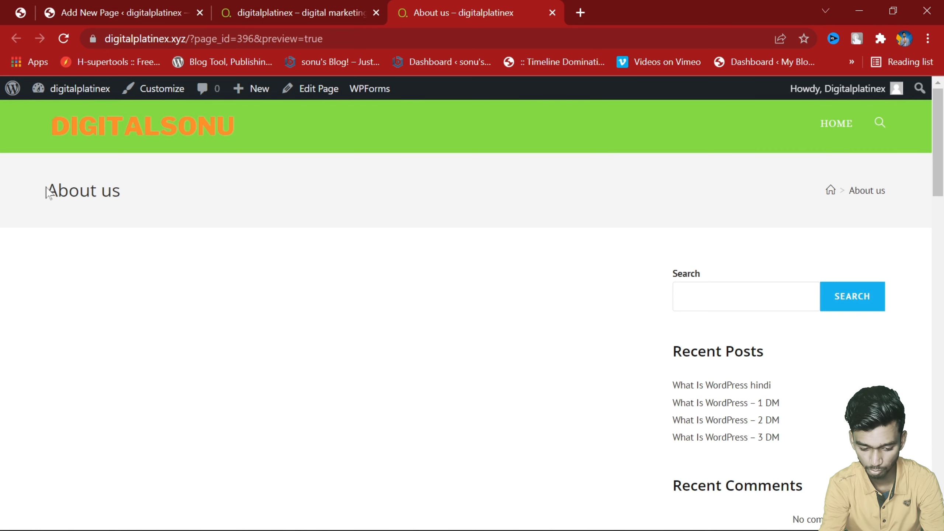
{"action": "left_click_drag", "start_coordinate": [49, 192], "coordinate": [158, 201]}
{"action": "left_click", "coordinate": [242, 207]}
{"action": "left_click", "coordinate": [323, 11]}
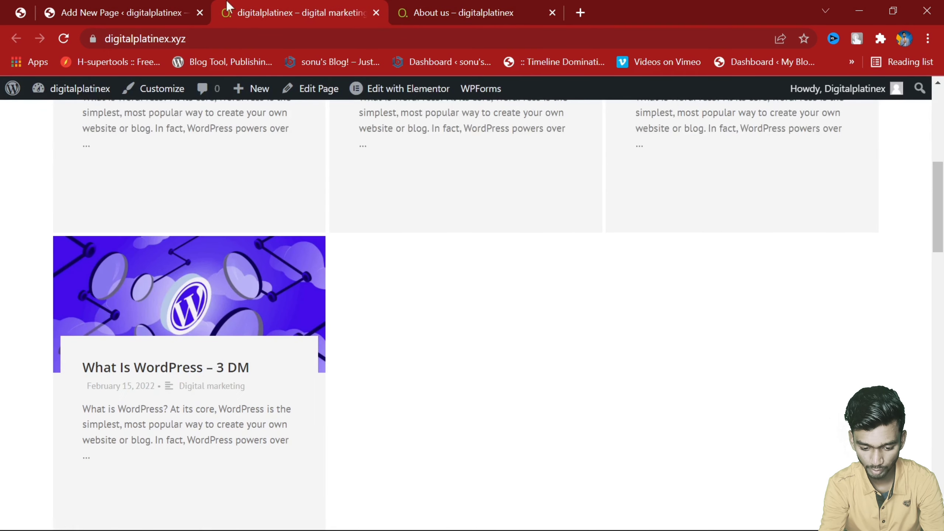
Step: Disable both the top bar and the header for the About us page in its OceanWP header settings
{"action": "left_click", "coordinate": [122, 13]}
{"action": "left_click", "coordinate": [454, 241]}
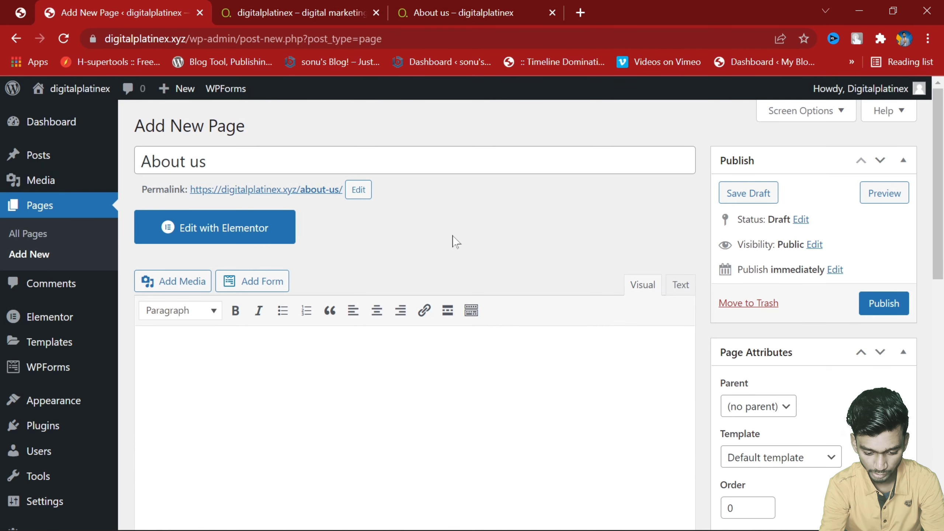
{"action": "scroll", "coordinate": [450, 279], "scroll_direction": "down", "scroll_amount": 8}
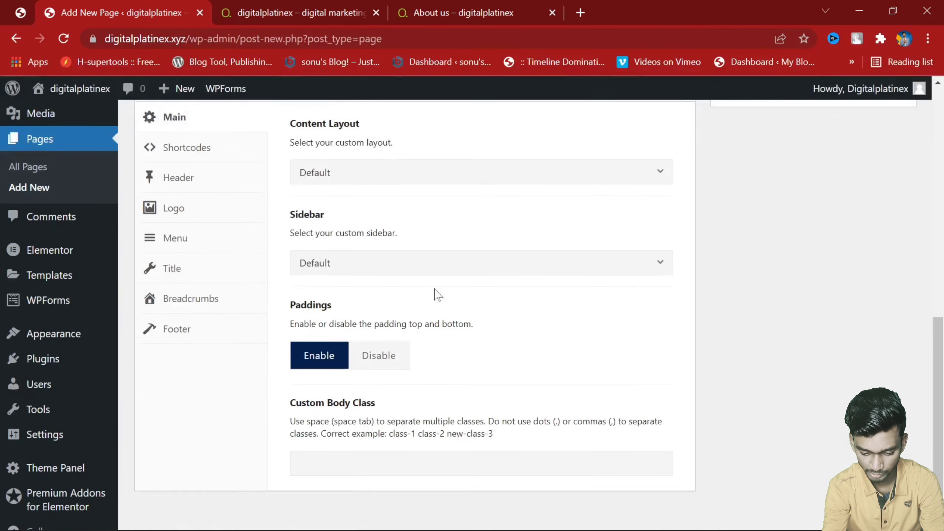
{"action": "scroll", "coordinate": [372, 368], "scroll_direction": "down", "scroll_amount": 3}
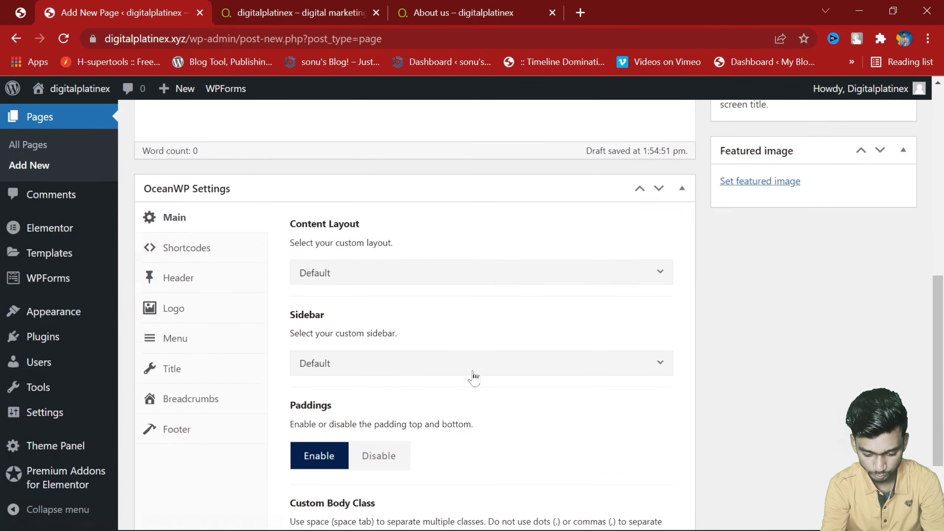
{"action": "left_click", "coordinate": [372, 359]}
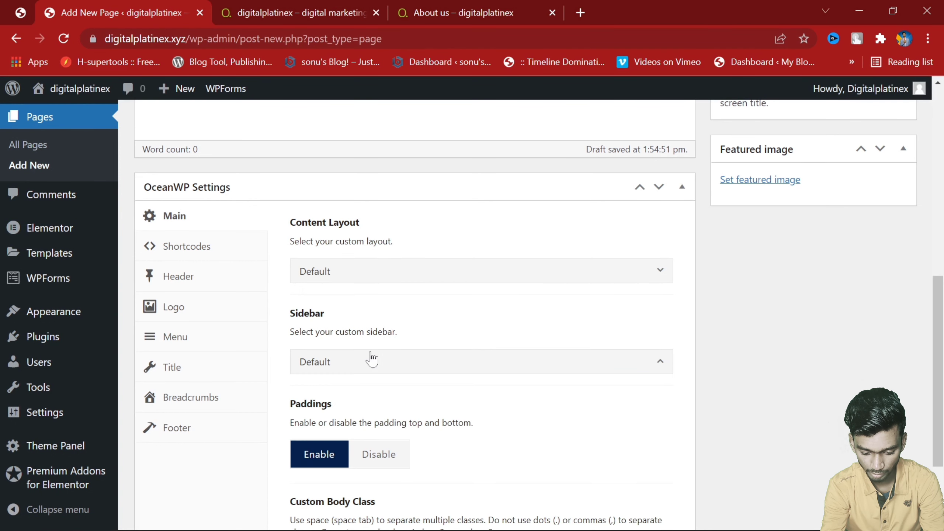
{"action": "left_click", "coordinate": [372, 359]}
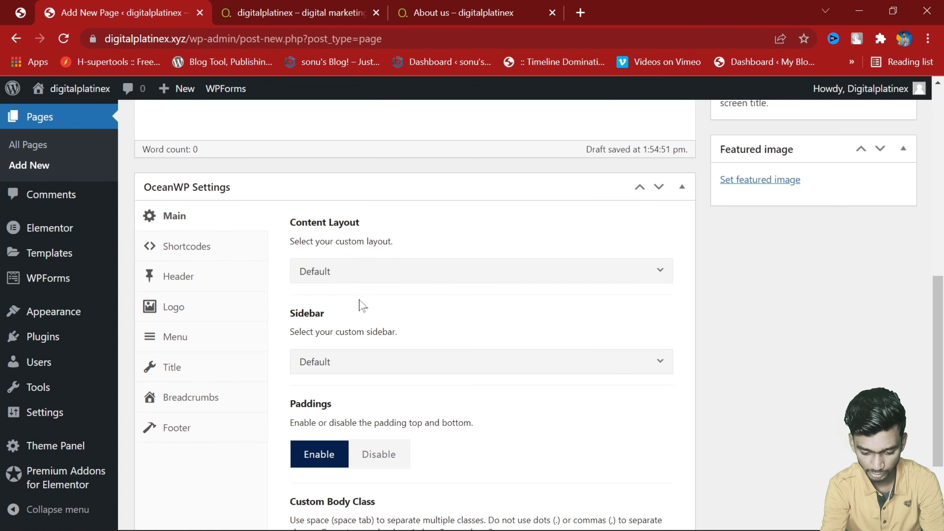
{"action": "left_click", "coordinate": [186, 287]}
{"action": "left_click", "coordinate": [446, 275]}
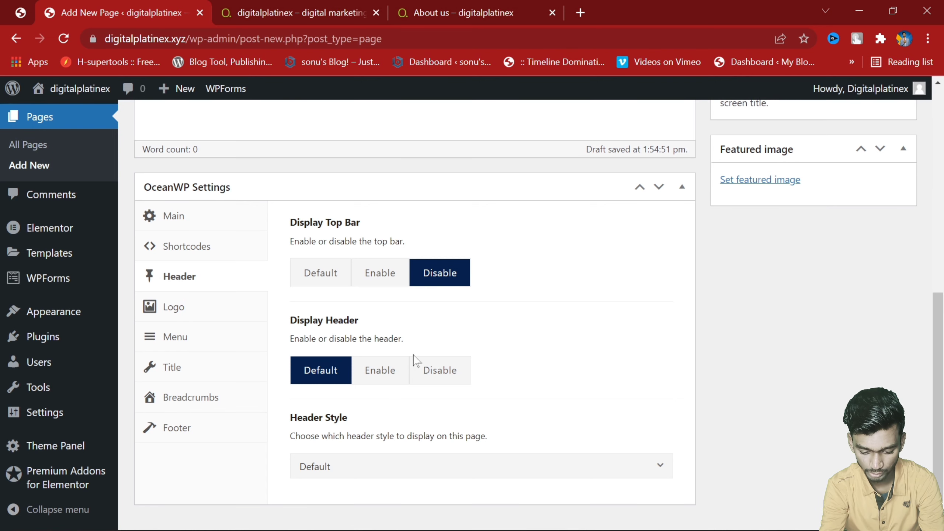
{"action": "left_click", "coordinate": [443, 372]}
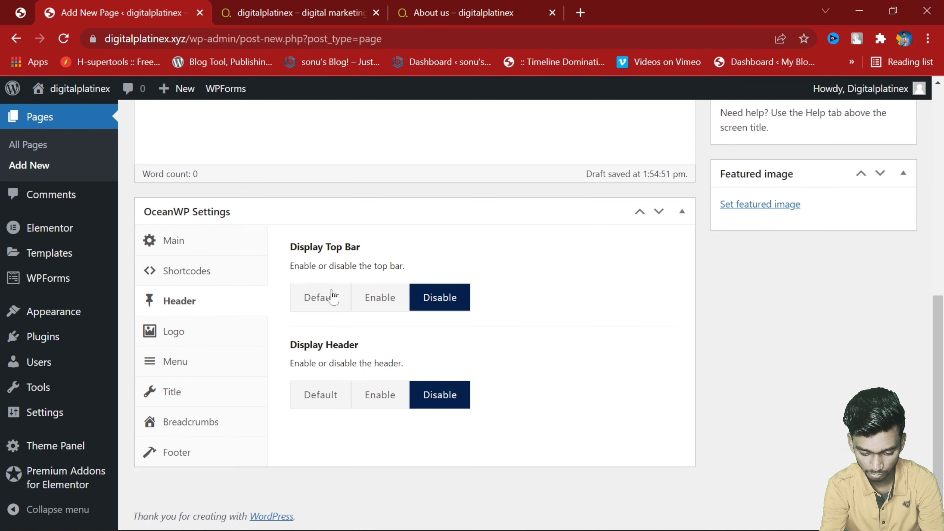
Step: Preview the About us draft again and check its header and sidebar
{"action": "scroll", "coordinate": [333, 297], "scroll_direction": "up", "scroll_amount": 10}
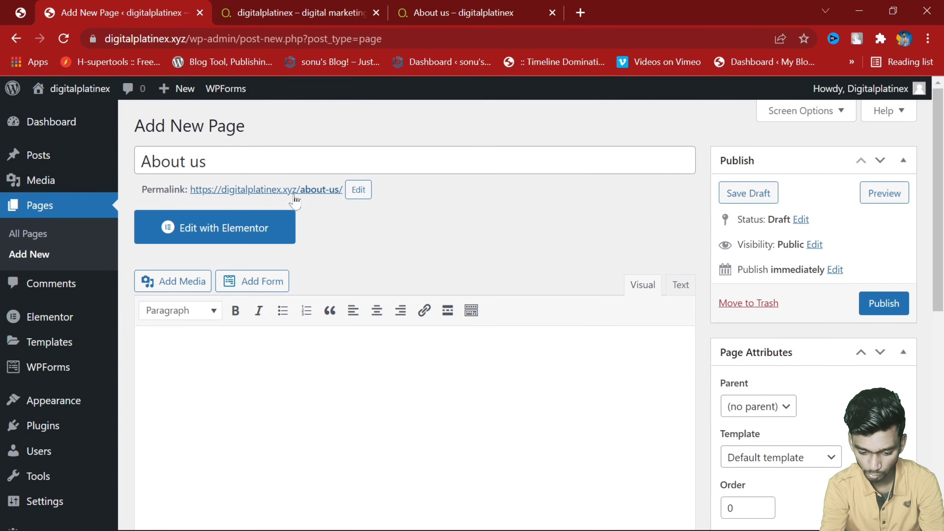
{"action": "right_click", "coordinate": [295, 191]}
{"action": "left_click", "coordinate": [337, 202]}
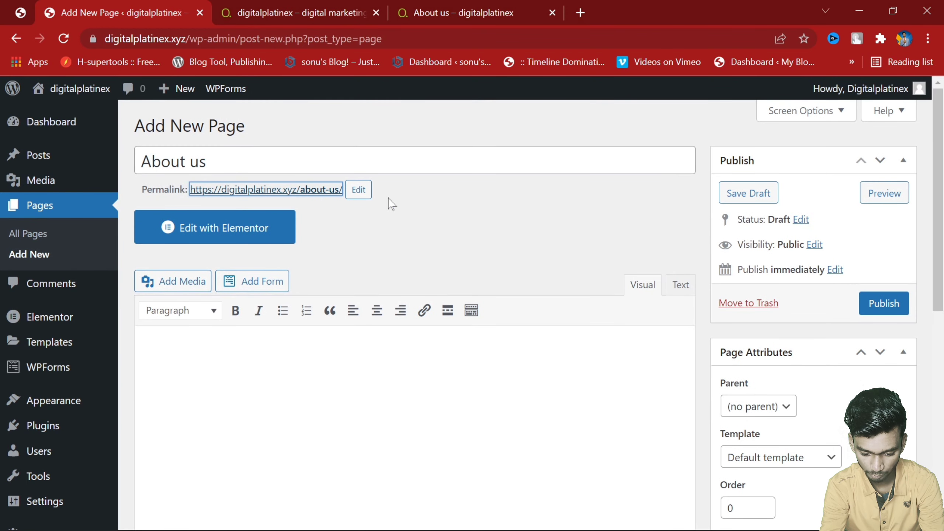
{"action": "left_click", "coordinate": [552, 14]}
{"action": "left_click", "coordinate": [503, 10]}
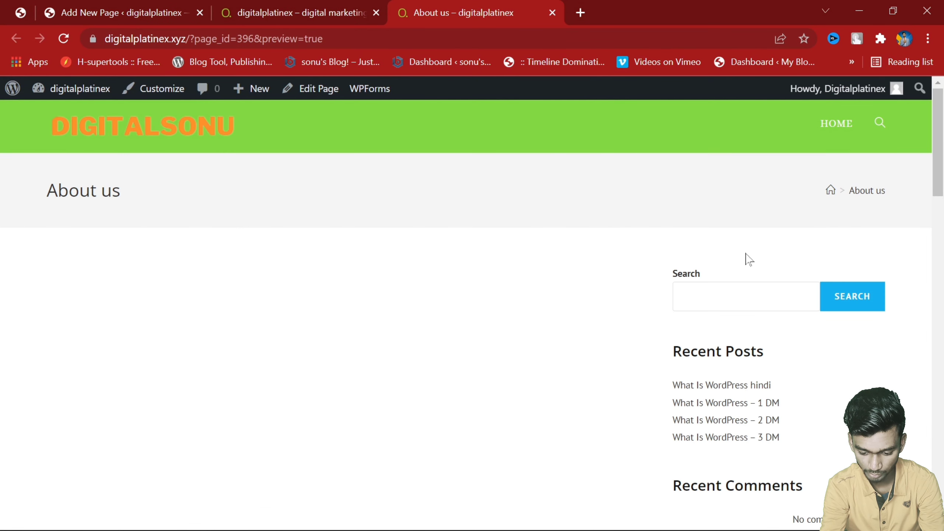
{"action": "scroll", "coordinate": [652, 310], "scroll_direction": "down", "scroll_amount": 10}
{"action": "scroll", "coordinate": [685, 368], "scroll_direction": "up", "scroll_amount": 8}
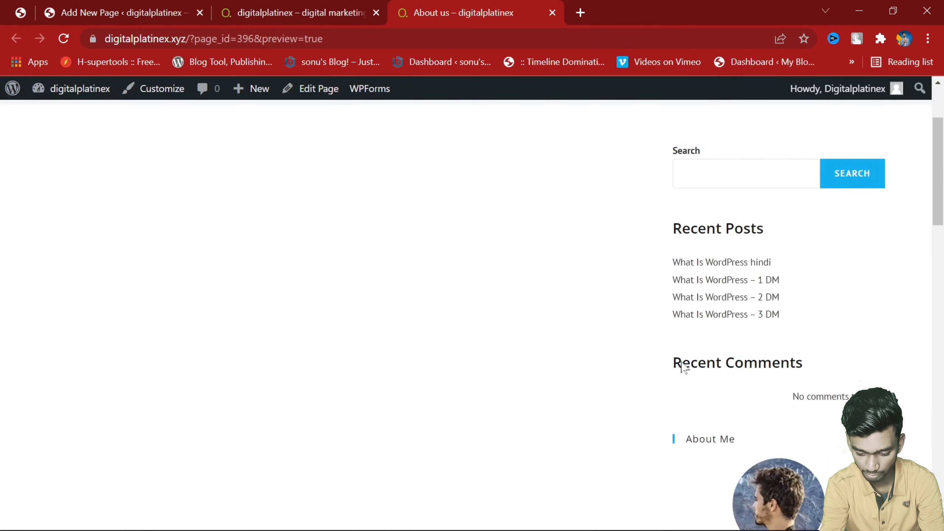
{"action": "scroll", "coordinate": [686, 368], "scroll_direction": "up", "scroll_amount": 5}
Step: Publish the About us page and view the published page in a new tab, closing the old preview
{"action": "left_click", "coordinate": [178, 11]}
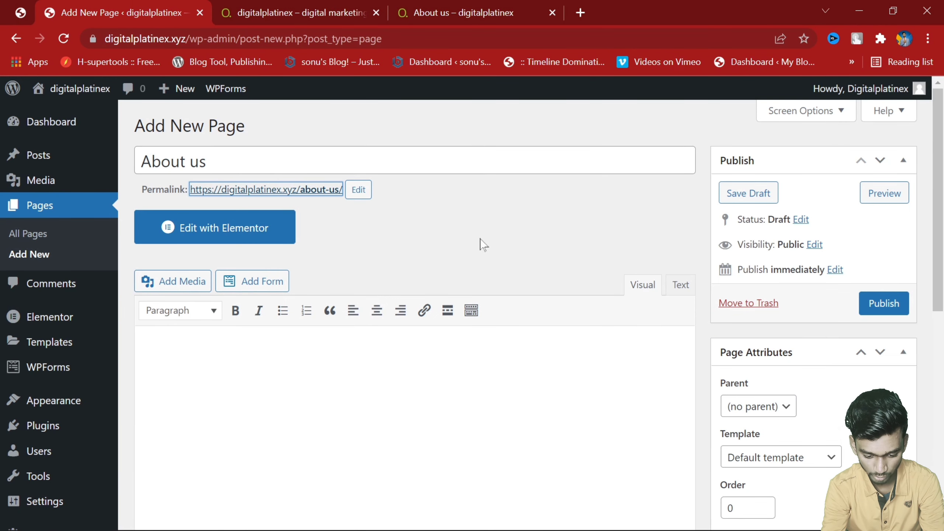
{"action": "left_click", "coordinate": [873, 307]}
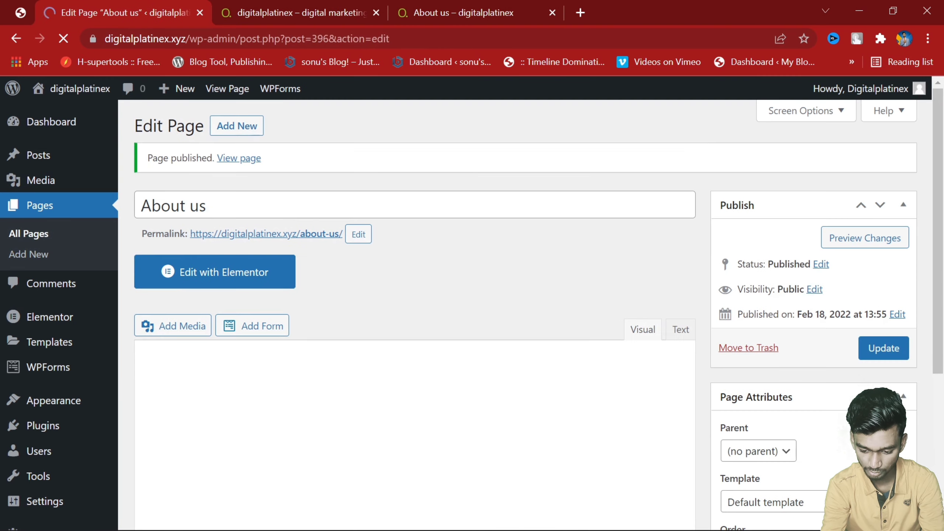
{"action": "right_click", "coordinate": [243, 167]}
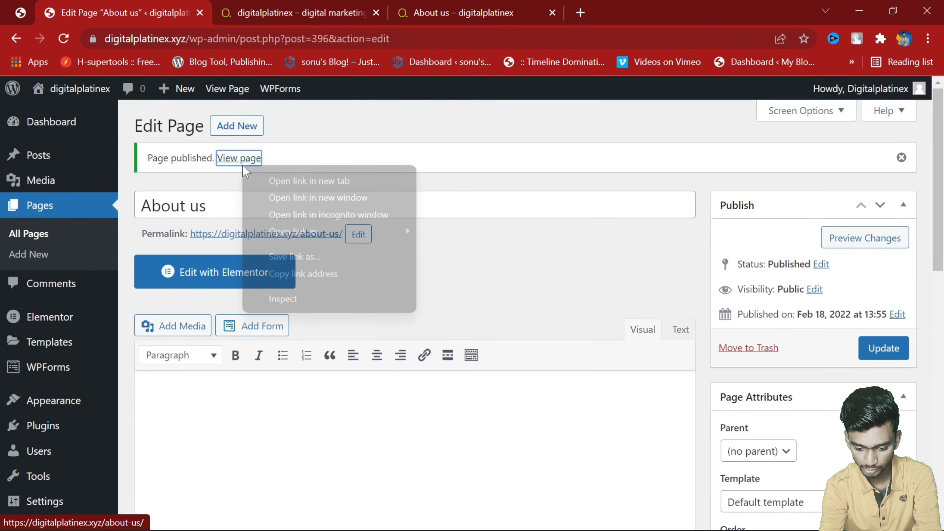
{"action": "left_click", "coordinate": [309, 180]}
{"action": "left_click", "coordinate": [562, 16]}
{"action": "left_click", "coordinate": [556, 13]}
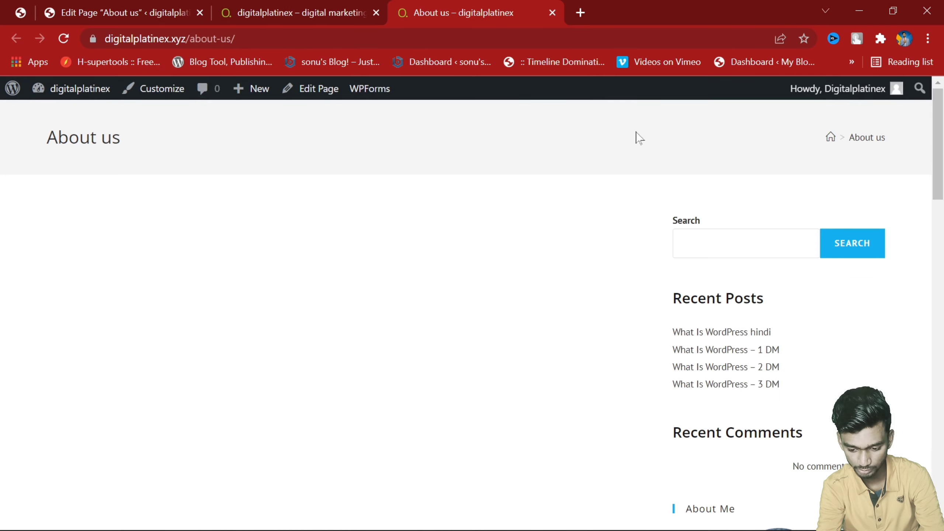
Step: Return to the About us page editor and set both Display Top Bar and Display Header to Default in its OceanWP header settings
{"action": "left_click", "coordinate": [288, 5]}
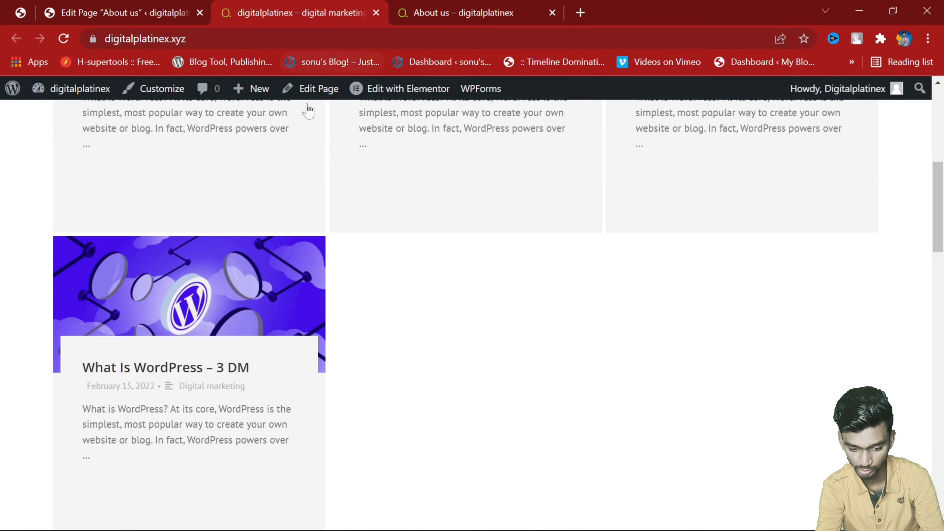
{"action": "left_click_drag", "start_coordinate": [167, 5], "coordinate": [257, 14]}
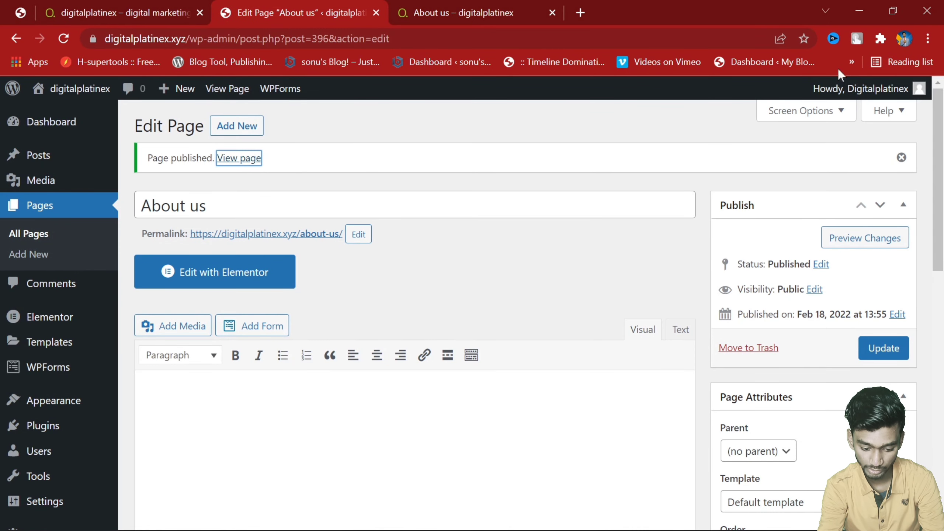
{"action": "scroll", "coordinate": [443, 421], "scroll_direction": "down", "scroll_amount": 2}
{"action": "scroll", "coordinate": [444, 421], "scroll_direction": "up", "scroll_amount": 2}
{"action": "scroll", "coordinate": [443, 420], "scroll_direction": "down", "scroll_amount": 5}
{"action": "scroll", "coordinate": [443, 421], "scroll_direction": "down", "scroll_amount": 8}
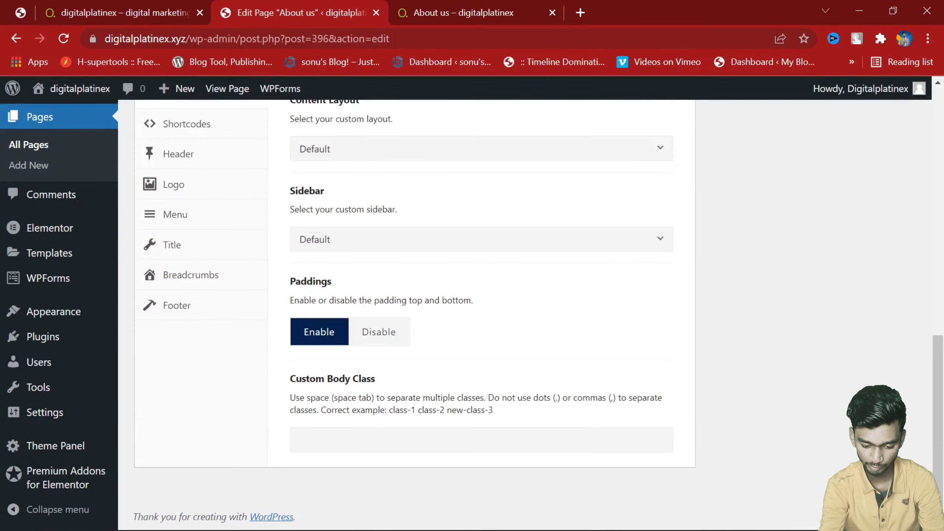
{"action": "scroll", "coordinate": [378, 357], "scroll_direction": "up", "scroll_amount": 6}
{"action": "left_click", "coordinate": [200, 411]}
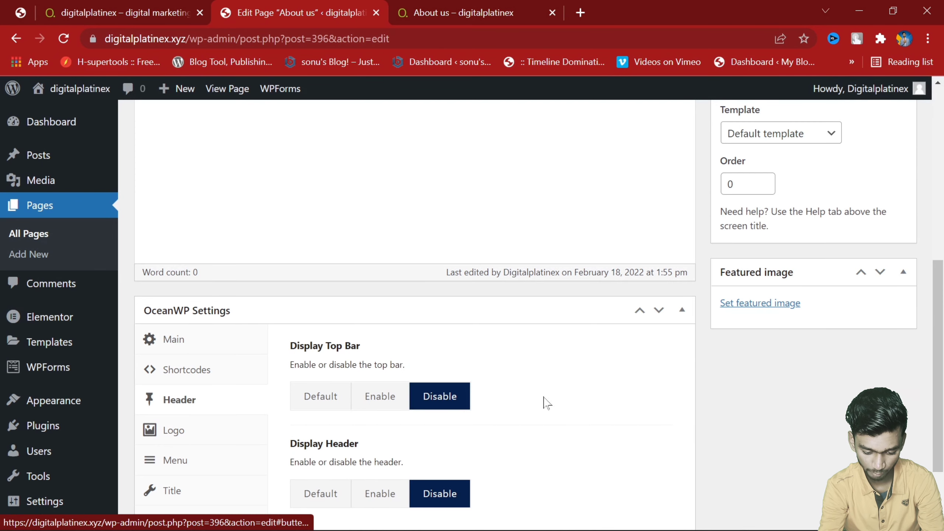
{"action": "scroll", "coordinate": [432, 385], "scroll_direction": "down", "scroll_amount": 3}
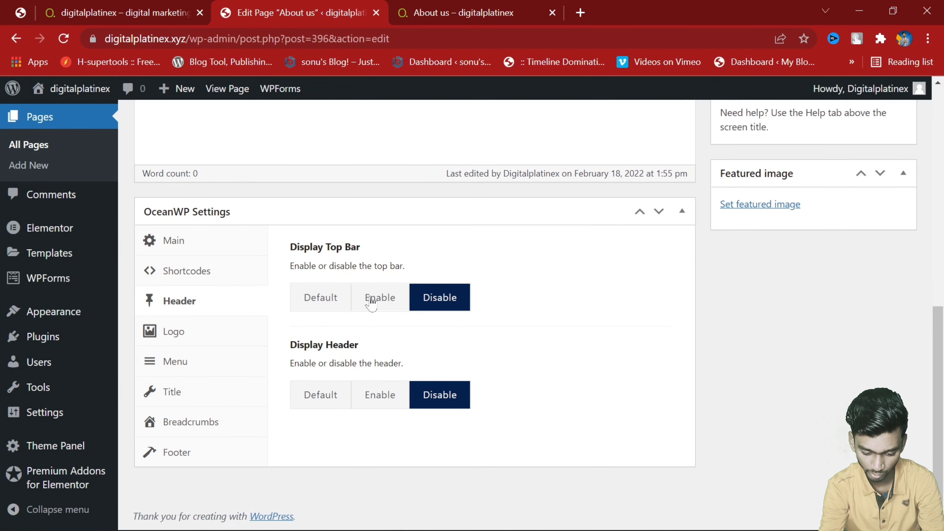
{"action": "left_click", "coordinate": [306, 302]}
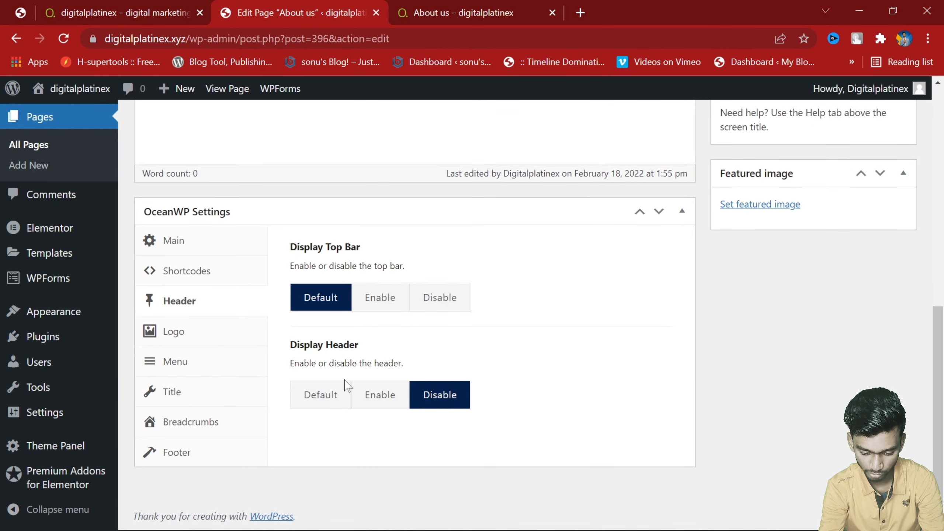
{"action": "left_click", "coordinate": [317, 394]}
{"action": "scroll", "coordinate": [396, 384], "scroll_direction": "down", "scroll_amount": 1}
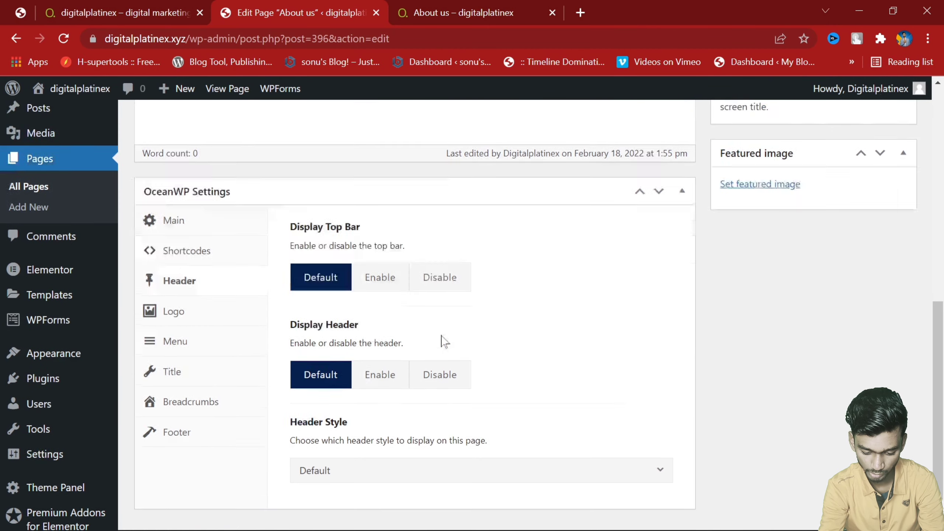
Step: Disable the page title display in the About us page's OceanWP title settings and update the page
{"action": "scroll", "coordinate": [445, 341], "scroll_direction": "up", "scroll_amount": 5}
{"action": "scroll", "coordinate": [234, 411], "scroll_direction": "down", "scroll_amount": 3}
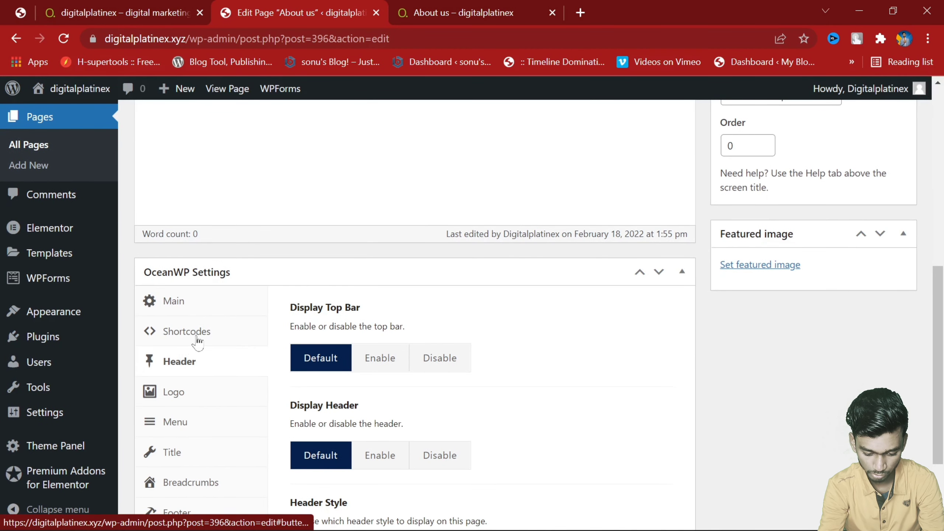
{"action": "scroll", "coordinate": [187, 372], "scroll_direction": "down", "scroll_amount": 3}
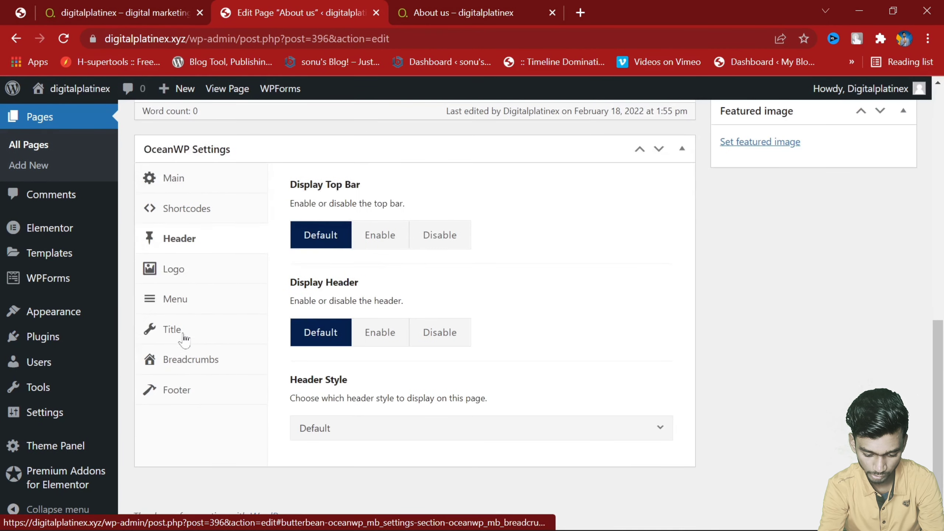
{"action": "left_click", "coordinate": [185, 335]}
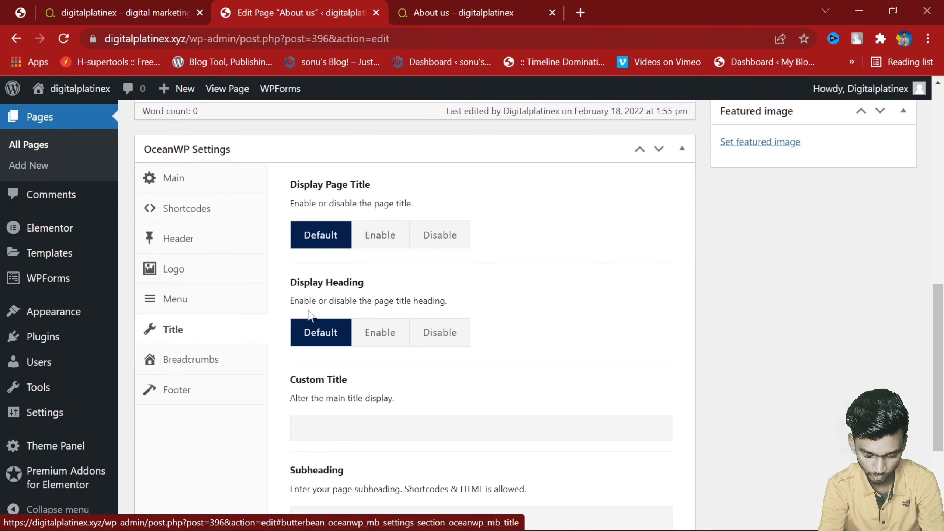
{"action": "left_click", "coordinate": [445, 244]}
{"action": "scroll", "coordinate": [675, 193], "scroll_direction": "up", "scroll_amount": 10}
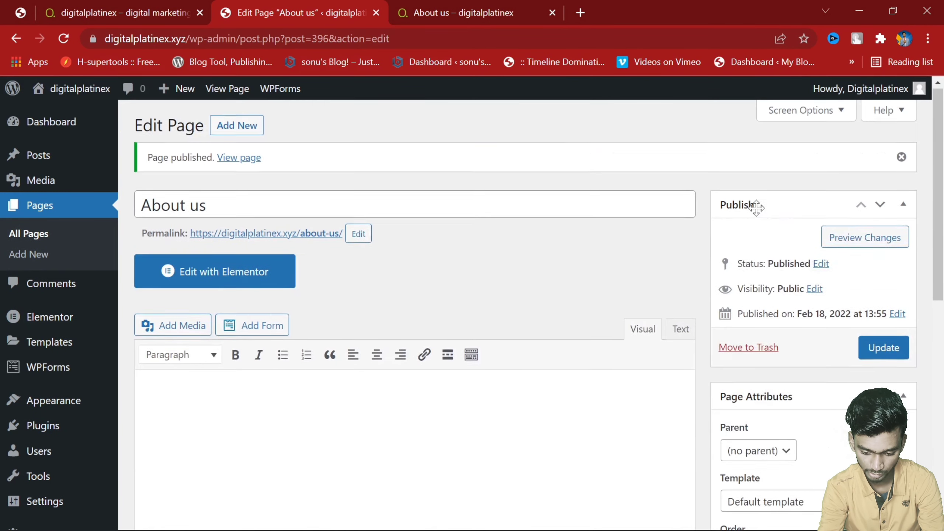
{"action": "left_click", "coordinate": [883, 349]}
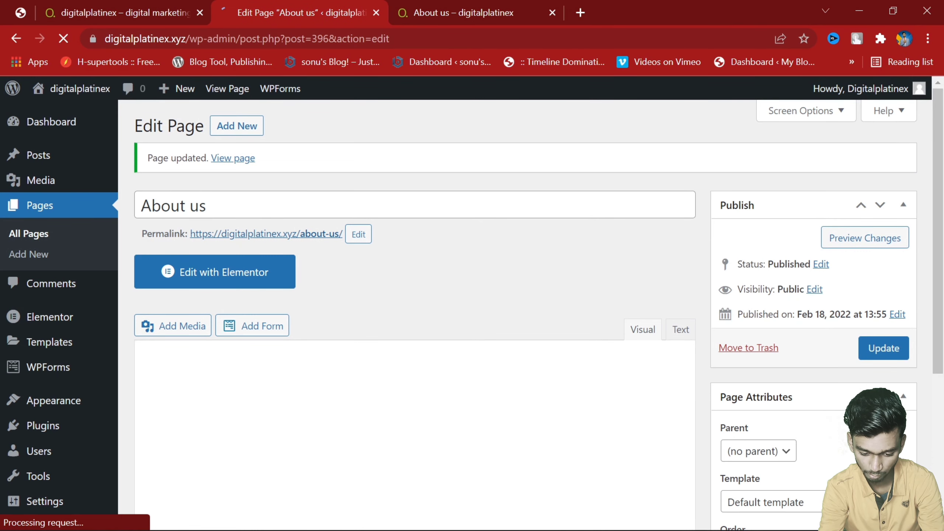
Step: Reload the published About us page and check its header, title area and sidebar
{"action": "left_click", "coordinate": [408, 5]}
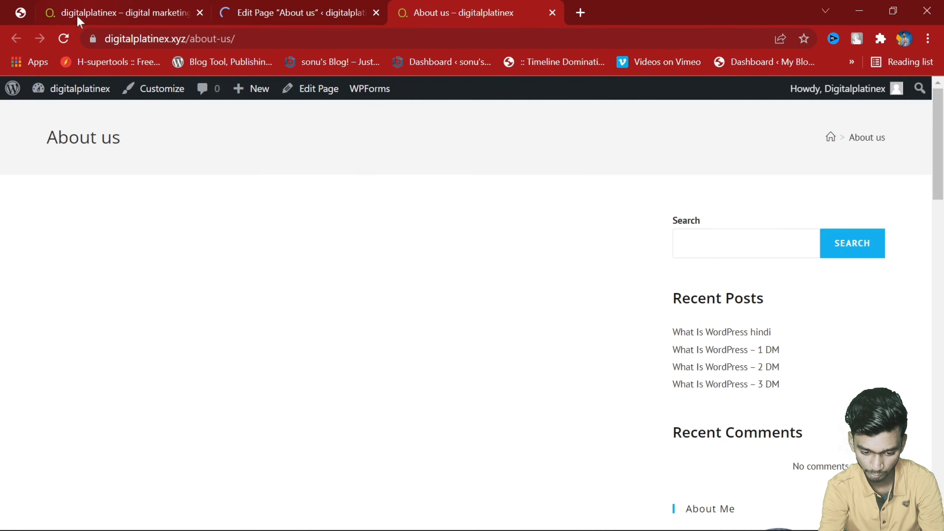
{"action": "left_click", "coordinate": [66, 38]}
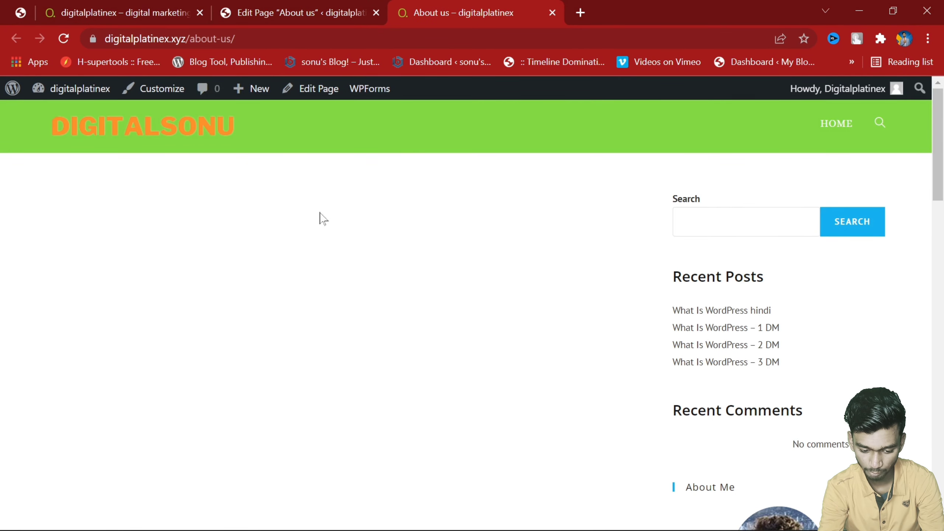
{"action": "scroll", "coordinate": [745, 387], "scroll_direction": "down", "scroll_amount": 6}
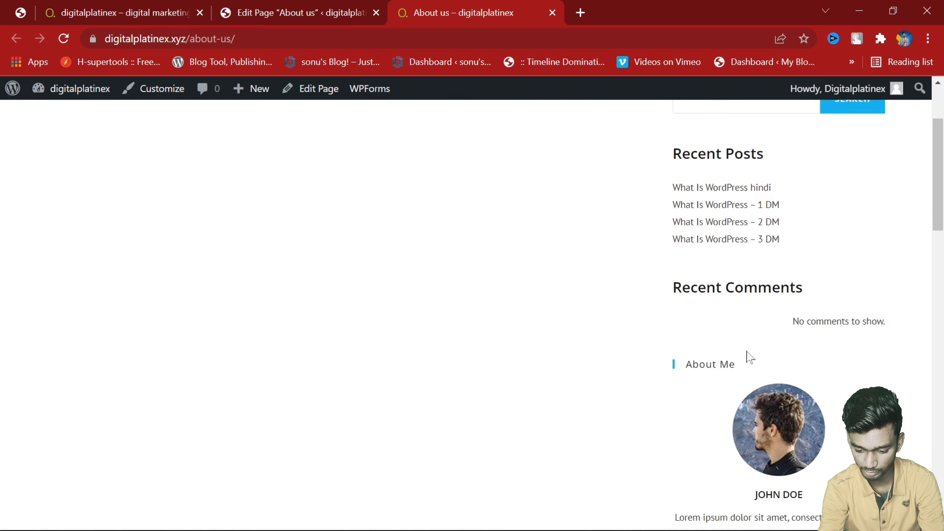
Step: Review the sidebar choices and the title display setting in the About us page's OceanWP settings
{"action": "left_click", "coordinate": [349, 8]}
{"action": "scroll", "coordinate": [250, 263], "scroll_direction": "down", "scroll_amount": 5}
{"action": "scroll", "coordinate": [433, 461], "scroll_direction": "down", "scroll_amount": 9}
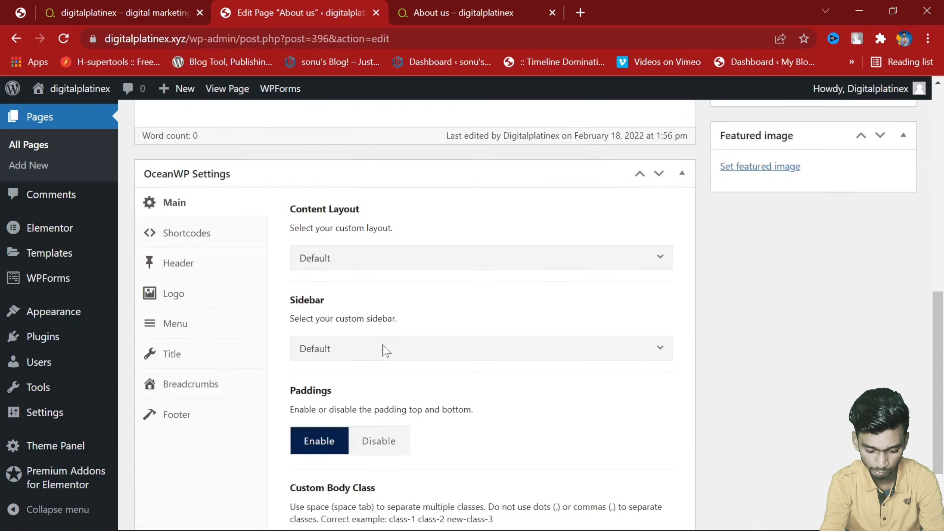
{"action": "left_click", "coordinate": [368, 238]}
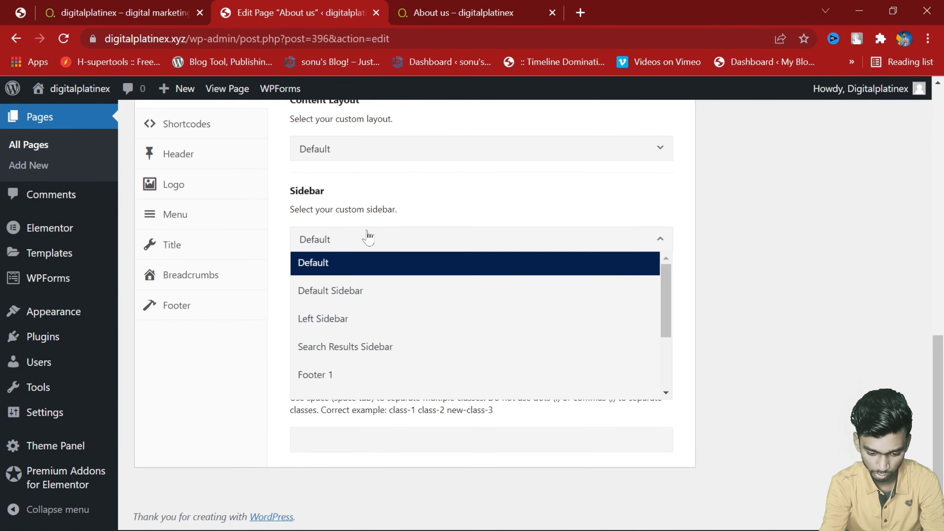
{"action": "scroll", "coordinate": [368, 236], "scroll_direction": "up", "scroll_amount": 3}
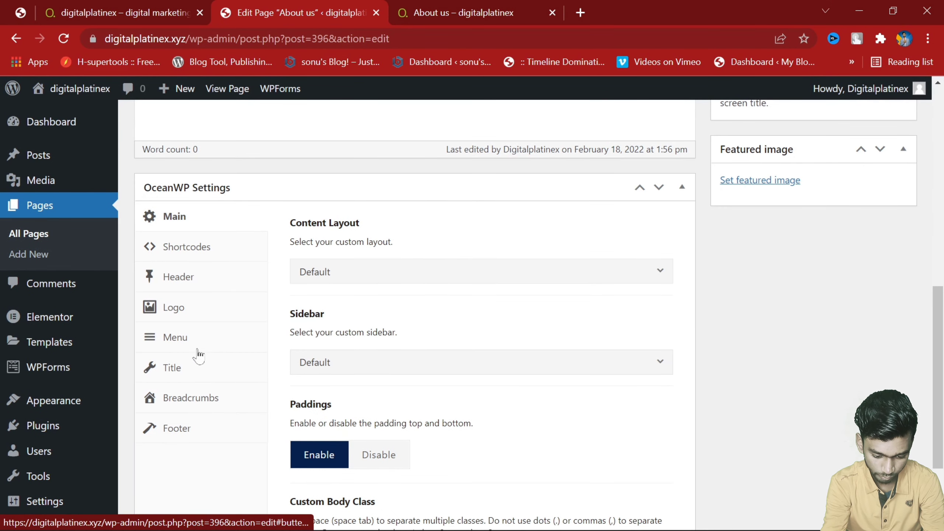
{"action": "left_click", "coordinate": [196, 372]}
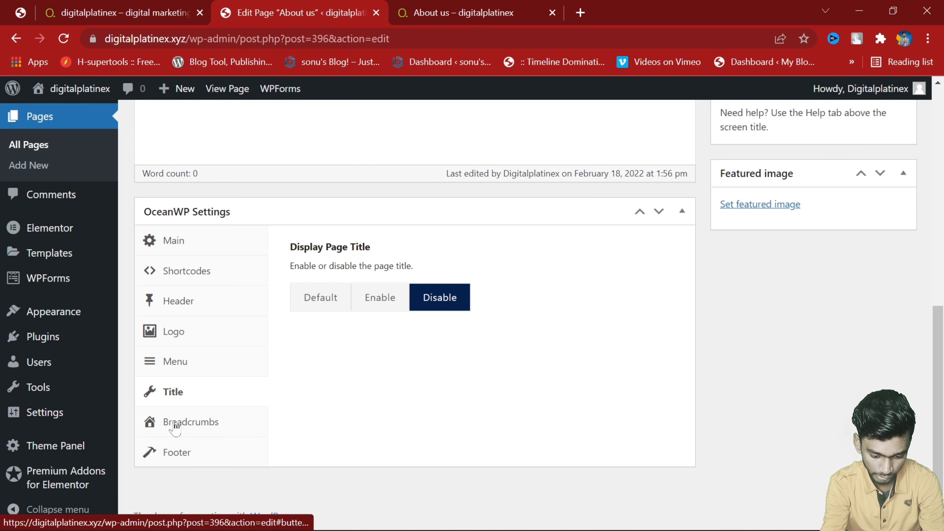
{"action": "left_click", "coordinate": [190, 248]}
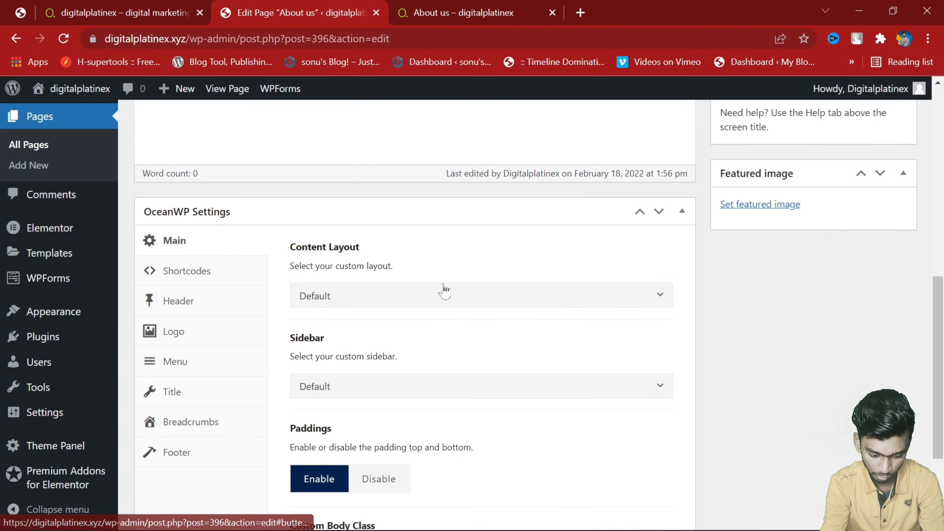
Step: Set the About us page's content layout to 100% Full Width and update the page
{"action": "left_click", "coordinate": [435, 296]}
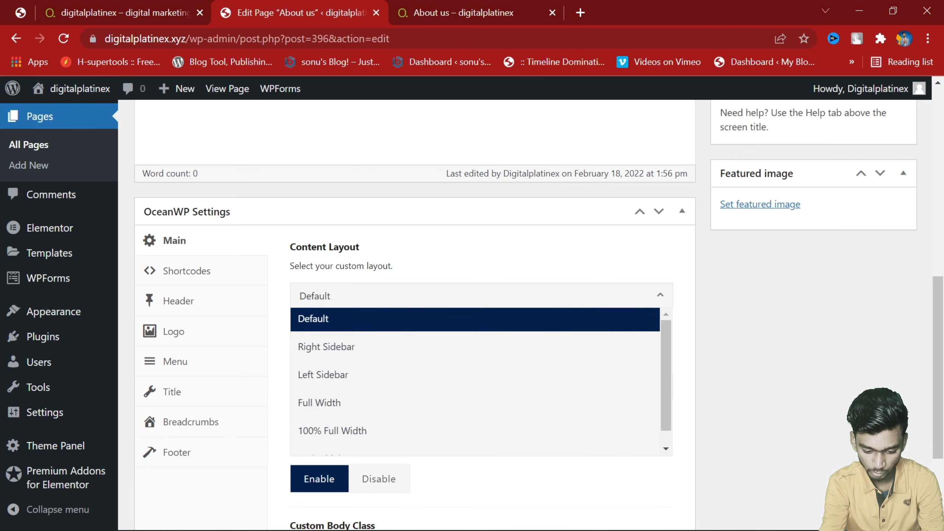
{"action": "left_click", "coordinate": [368, 430]}
{"action": "scroll", "coordinate": [871, 220], "scroll_direction": "up", "scroll_amount": 10}
{"action": "left_click", "coordinate": [881, 249]}
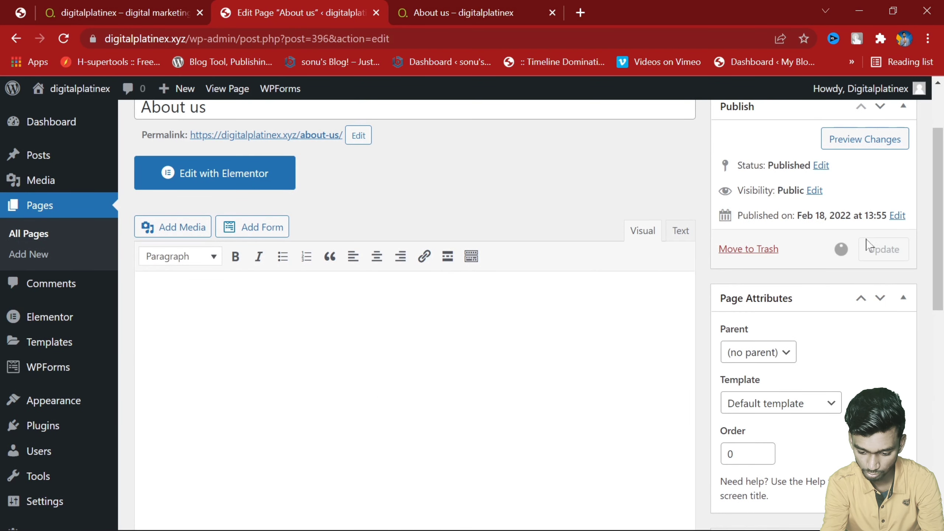
Step: Reload the published About us page and check its layout once the update is saved
{"action": "left_click", "coordinate": [403, 12]}
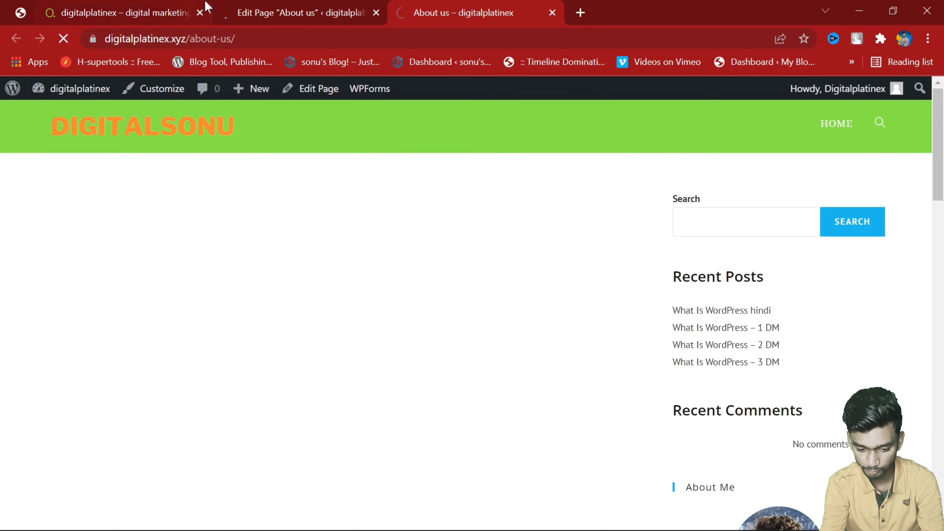
{"action": "left_click", "coordinate": [260, 10]}
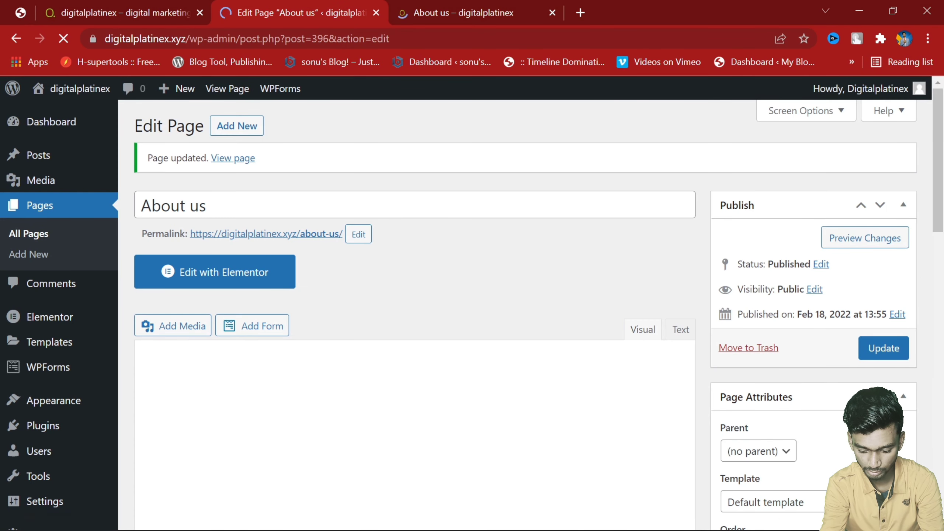
{"action": "left_click", "coordinate": [430, 11]}
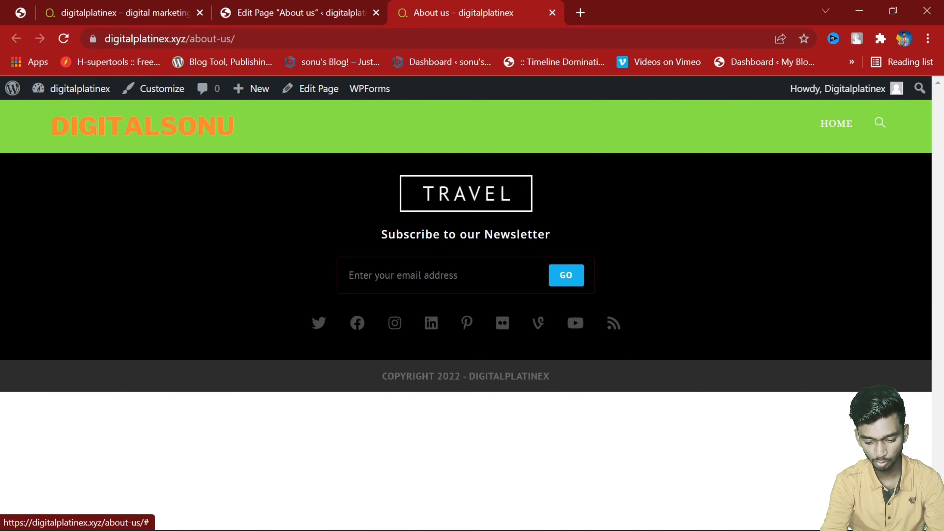
Step: Open the About us page for editing with Elementor and close the tab showing the published page
{"action": "left_click", "coordinate": [252, 6]}
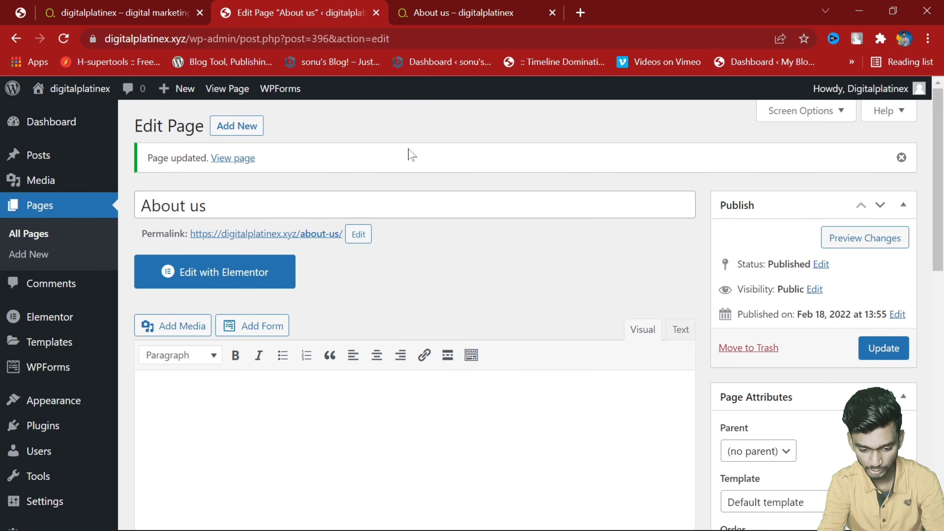
{"action": "left_click", "coordinate": [287, 275]}
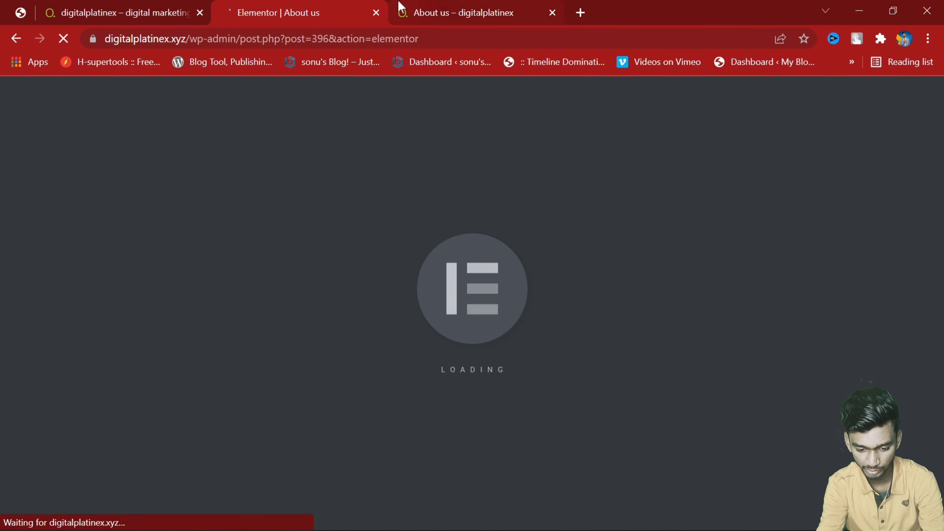
{"action": "left_click", "coordinate": [399, 5]}
{"action": "left_click", "coordinate": [553, 12]}
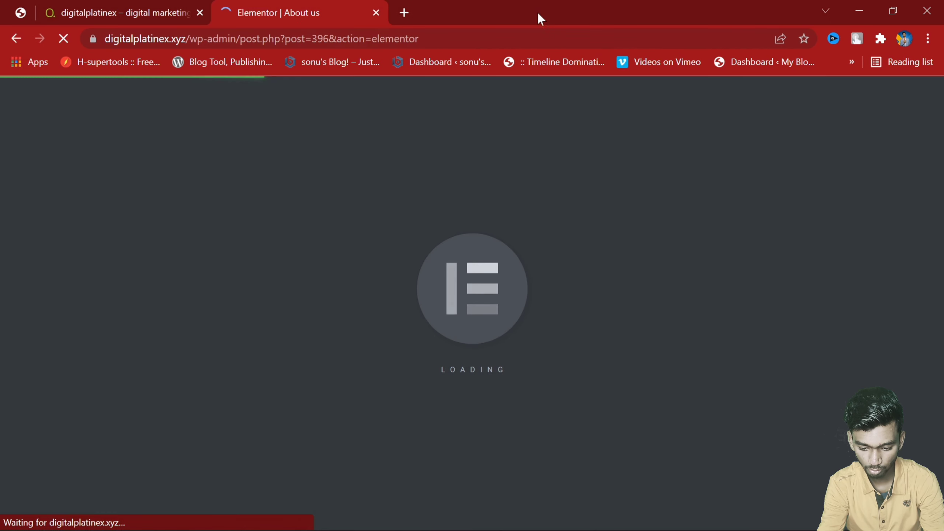
Step: Go from the home page to the dashboard's list of pages and view the About us page in a new tab
{"action": "left_click", "coordinate": [46, 5]}
{"action": "mouse_move", "coordinate": [80, 88]}
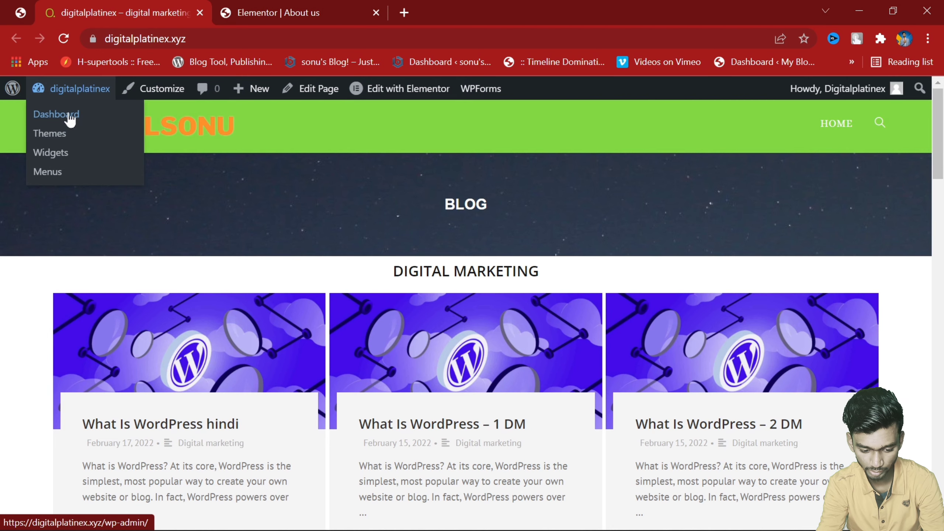
{"action": "left_click", "coordinate": [71, 119]}
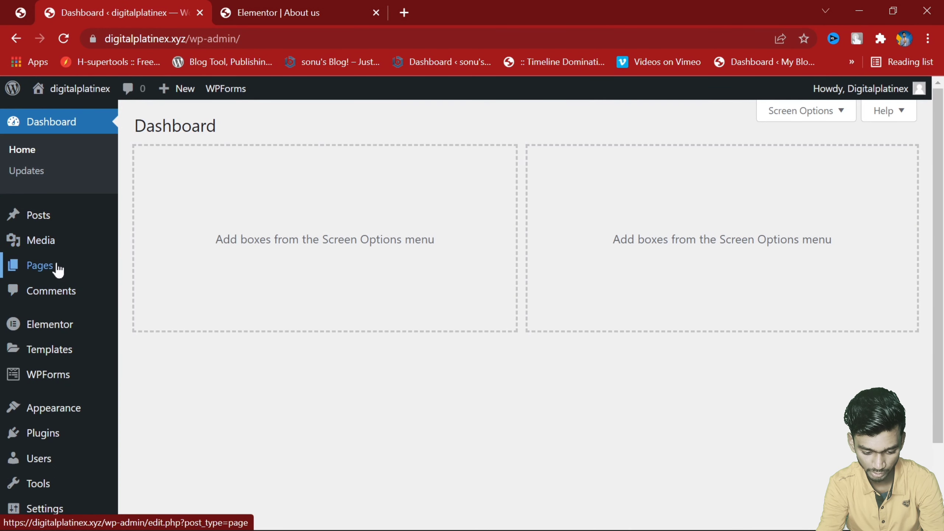
{"action": "mouse_move", "coordinate": [57, 268]}
{"action": "left_click", "coordinate": [138, 270]}
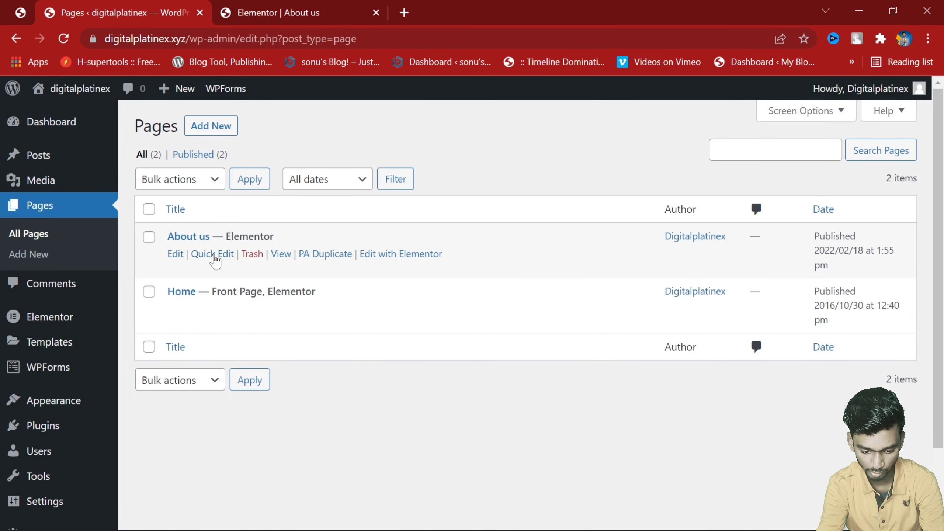
{"action": "right_click", "coordinate": [280, 250]}
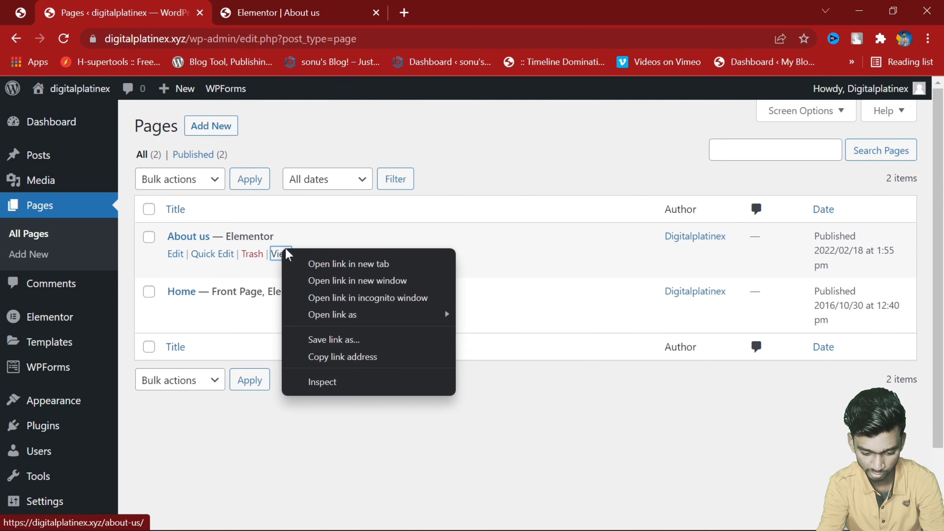
{"action": "left_click", "coordinate": [327, 264]}
{"action": "left_click_drag", "start_coordinate": [295, 7], "coordinate": [468, 12]}
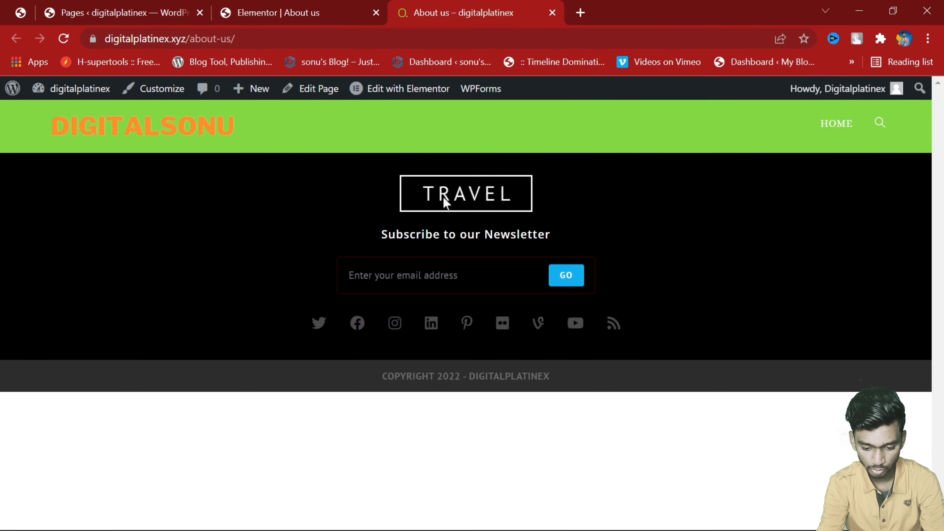
Step: Return to the Elementor editor and look over the About us page's empty content area and footer
{"action": "left_click", "coordinate": [312, 11]}
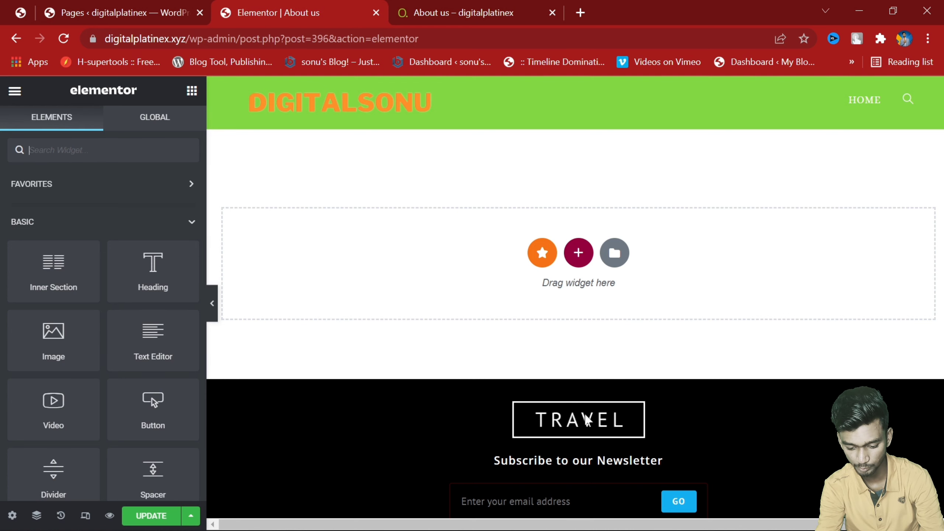
{"action": "scroll", "coordinate": [587, 420], "scroll_direction": "down", "scroll_amount": 3}
{"action": "scroll", "coordinate": [598, 426], "scroll_direction": "up", "scroll_amount": 3}
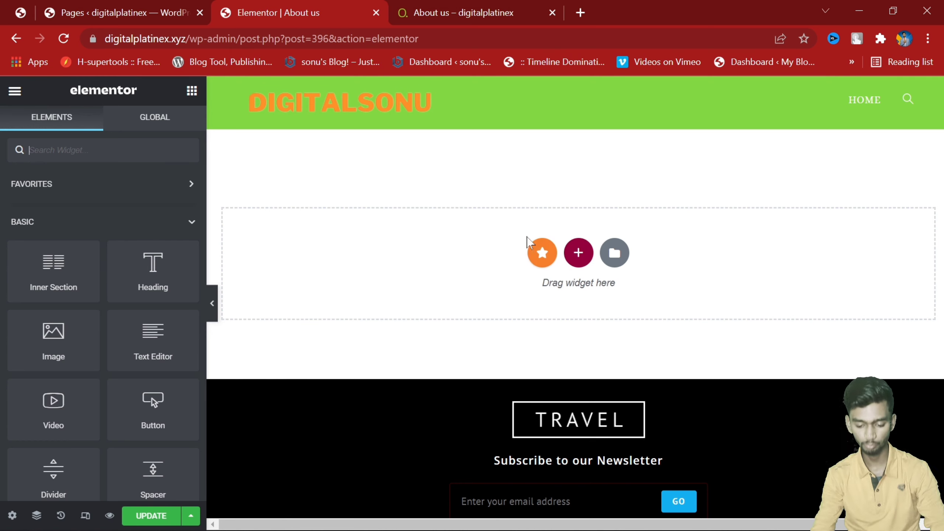
Step: Search the web for "news in hindi" in a new tab and look through the results
{"action": "left_click", "coordinate": [431, 9]}
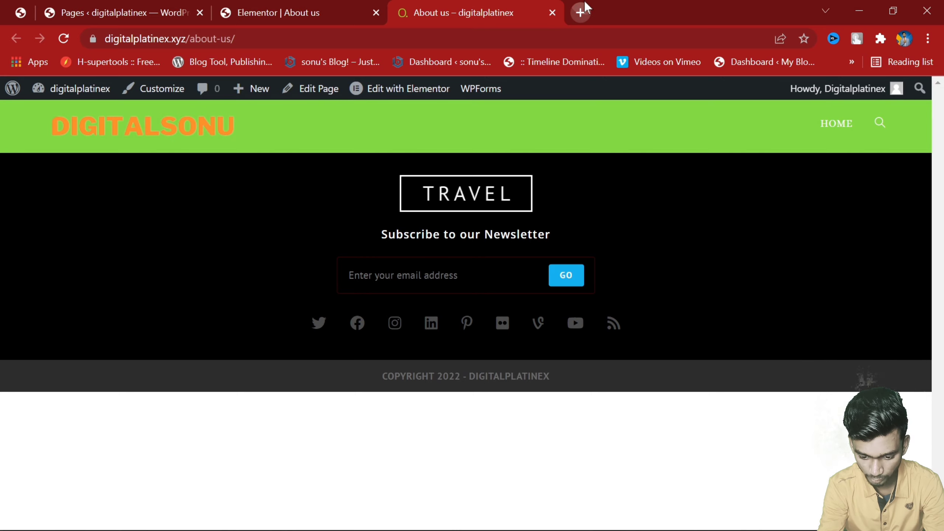
{"action": "left_click", "coordinate": [580, 12]}
{"action": "key", "text": "ctrl+l"}
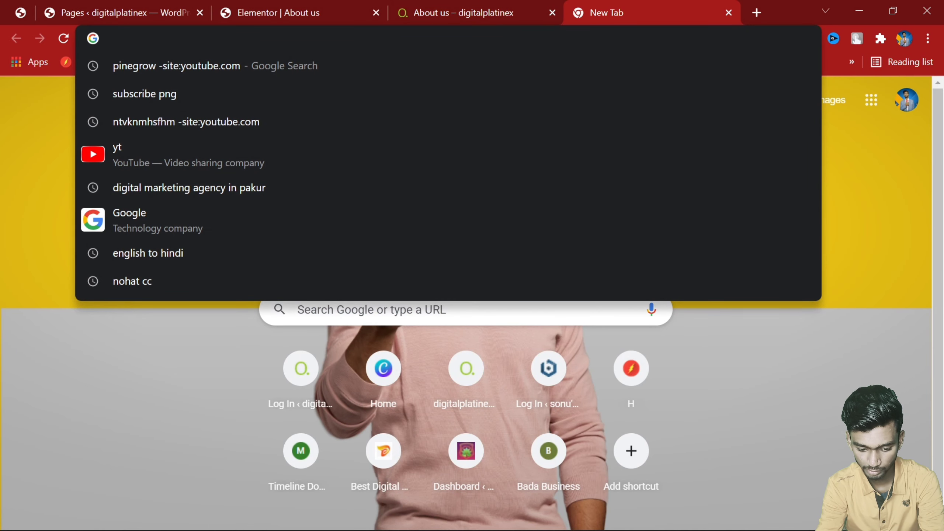
{"action": "type", "text": "d"}
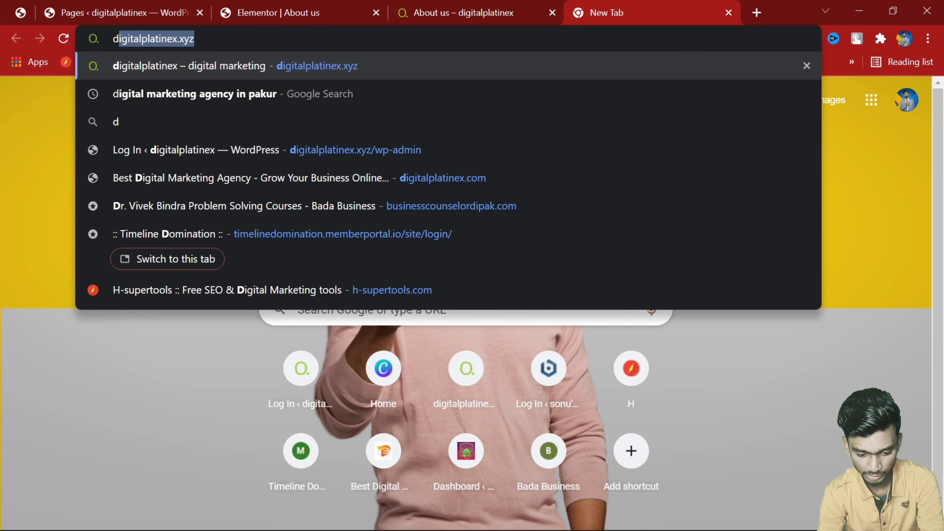
{"action": "key", "text": "BackSpace"}
{"action": "key", "text": "BackSpace"}
{"action": "type", "text": "news"}
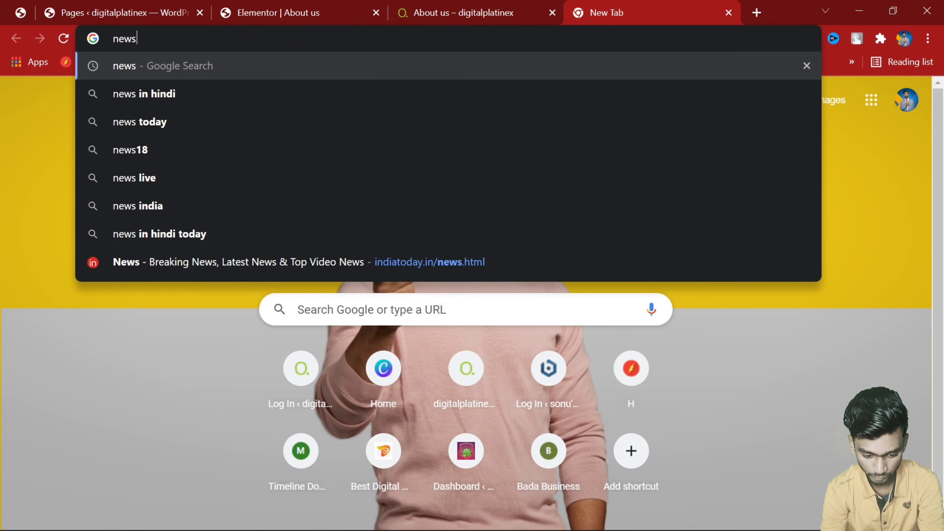
{"action": "left_click", "coordinate": [432, 89]}
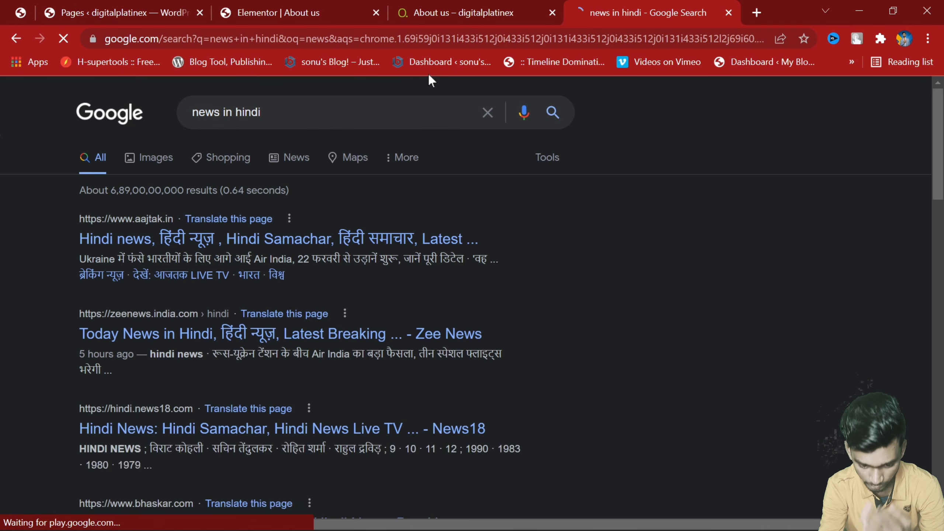
{"action": "scroll", "coordinate": [223, 390], "scroll_direction": "down", "scroll_amount": 8}
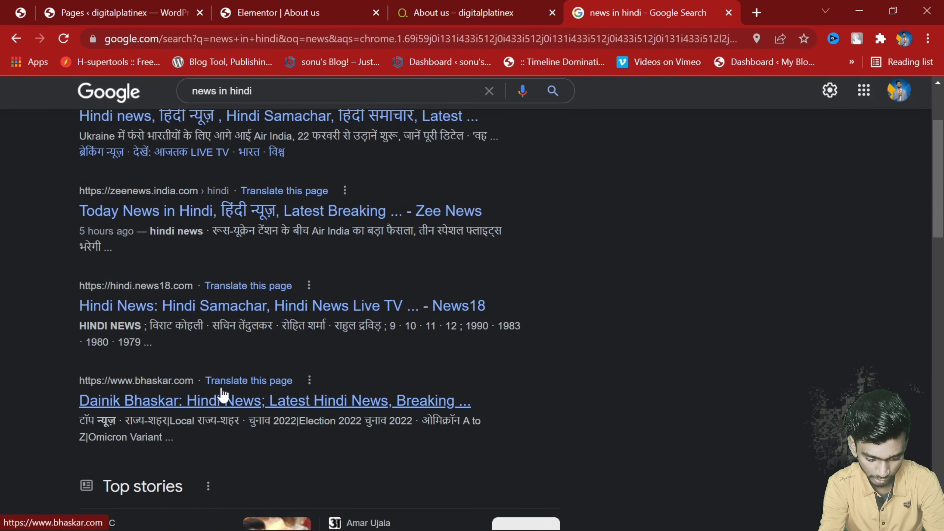
{"action": "scroll", "coordinate": [274, 357], "scroll_direction": "down", "scroll_amount": 5}
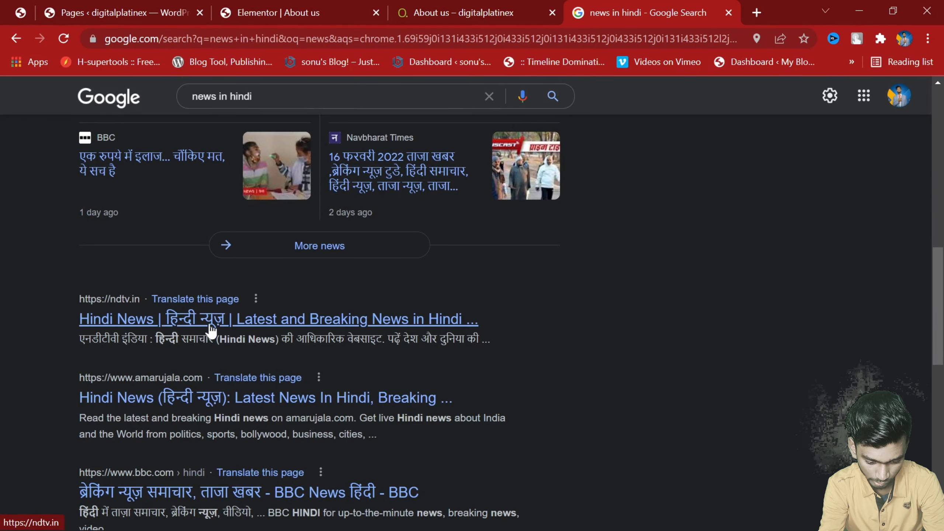
Step: View the NDTV and BBC News Hindi sites from the search results, returning to the results after each
{"action": "left_click", "coordinate": [247, 326]}
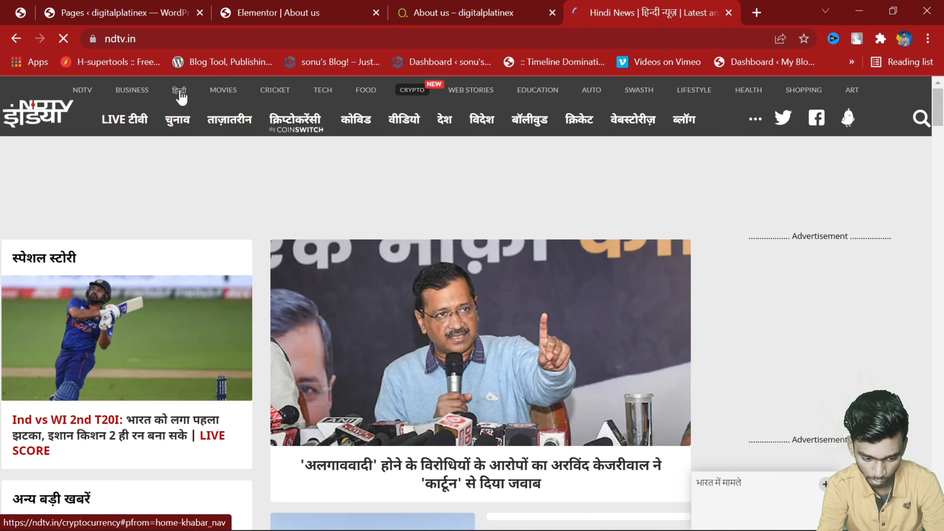
{"action": "key", "text": "alt+Left"}
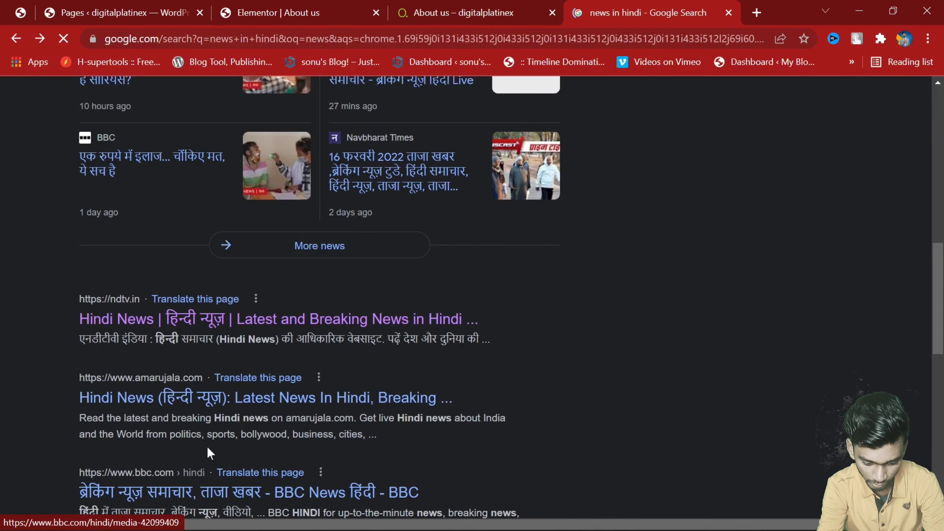
{"action": "scroll", "coordinate": [208, 449], "scroll_direction": "down", "scroll_amount": 2}
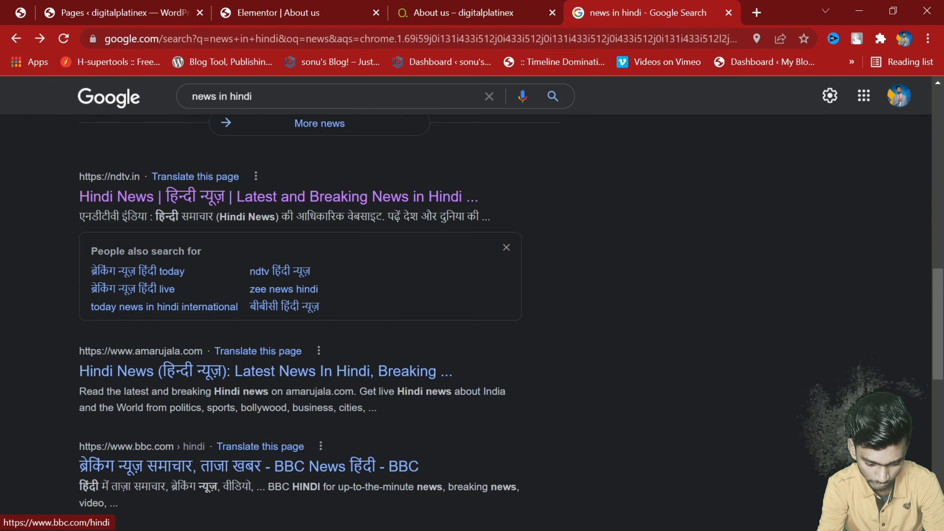
{"action": "left_click", "coordinate": [176, 458]}
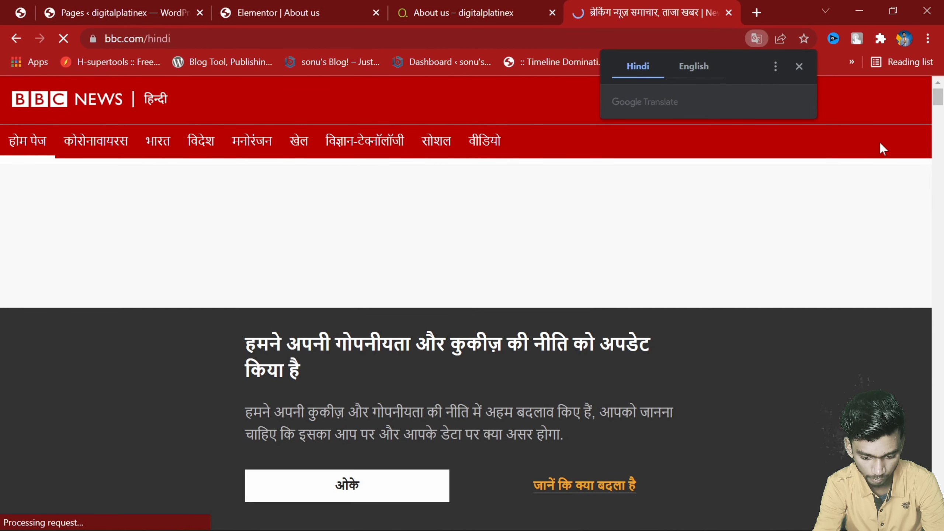
{"action": "scroll", "coordinate": [592, 403], "scroll_direction": "down", "scroll_amount": 5}
{"action": "left_click", "coordinate": [434, 482]}
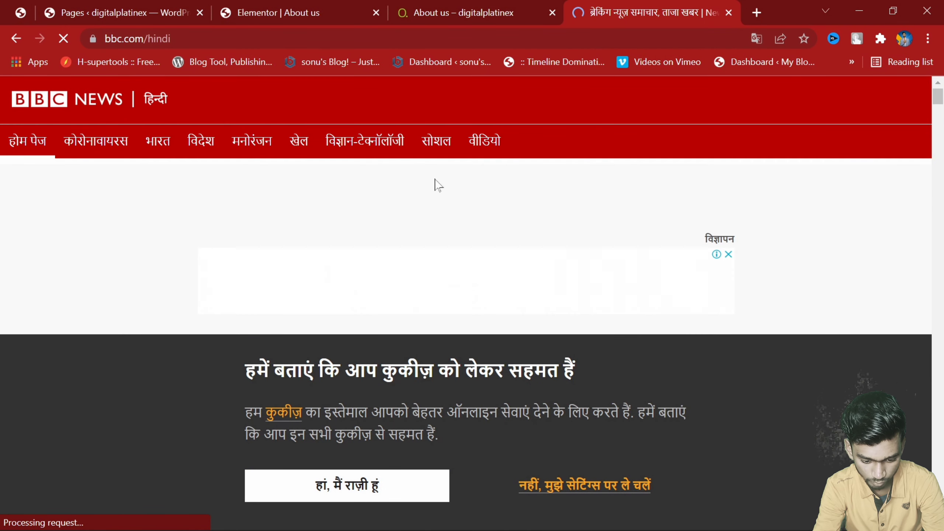
{"action": "left_click", "coordinate": [16, 38]}
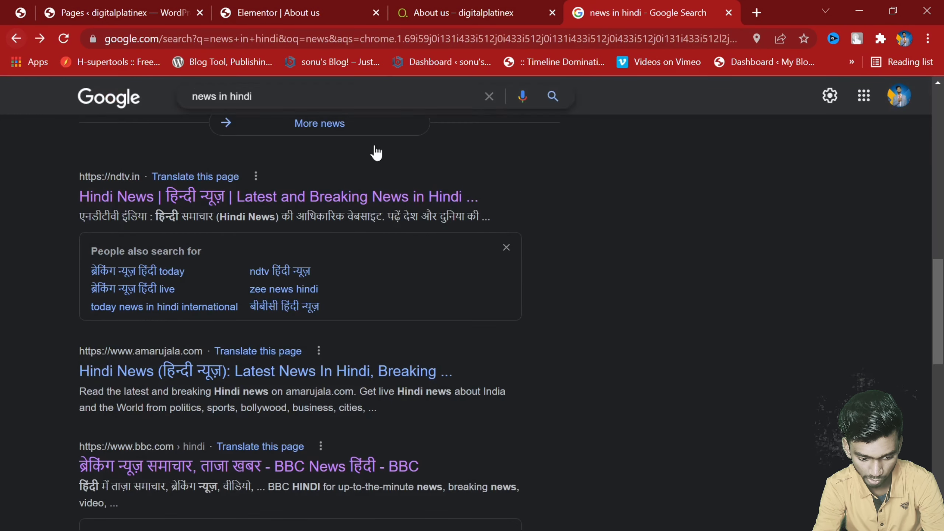
Step: Look over the remaining Hindi news results and close the search tab
{"action": "scroll", "coordinate": [343, 381], "scroll_direction": "down", "scroll_amount": 3}
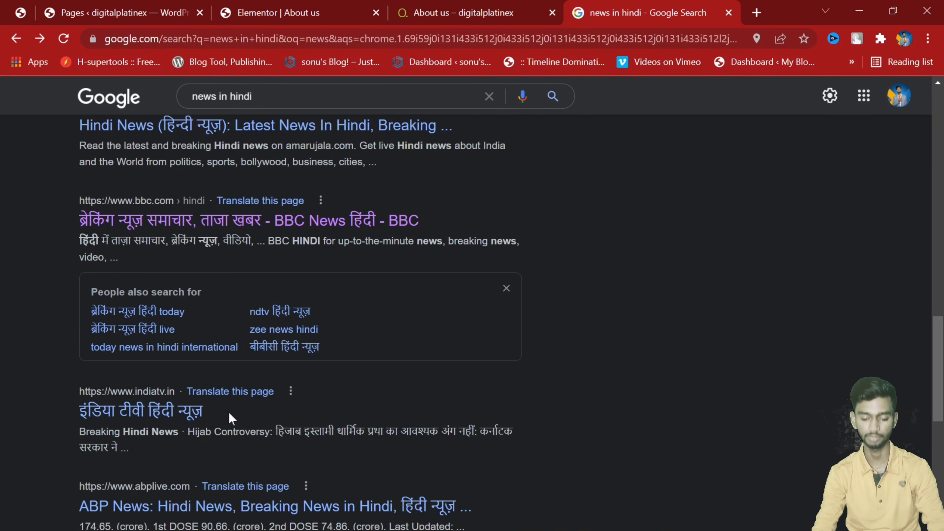
{"action": "scroll", "coordinate": [229, 410], "scroll_direction": "down", "scroll_amount": 3}
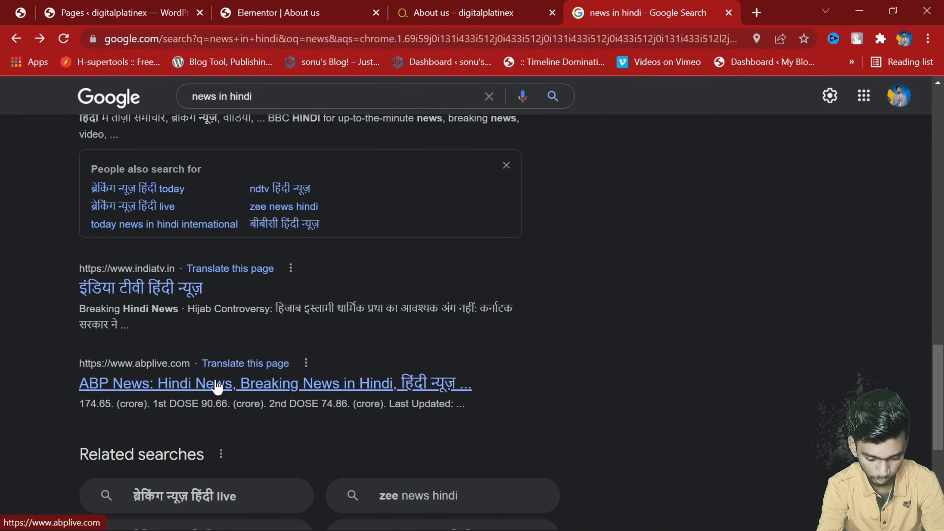
{"action": "left_click", "coordinate": [727, 13]}
Step: Search the web for "about us page" in a new tab
{"action": "left_click", "coordinate": [583, 14]}
{"action": "type", "text": "b"}
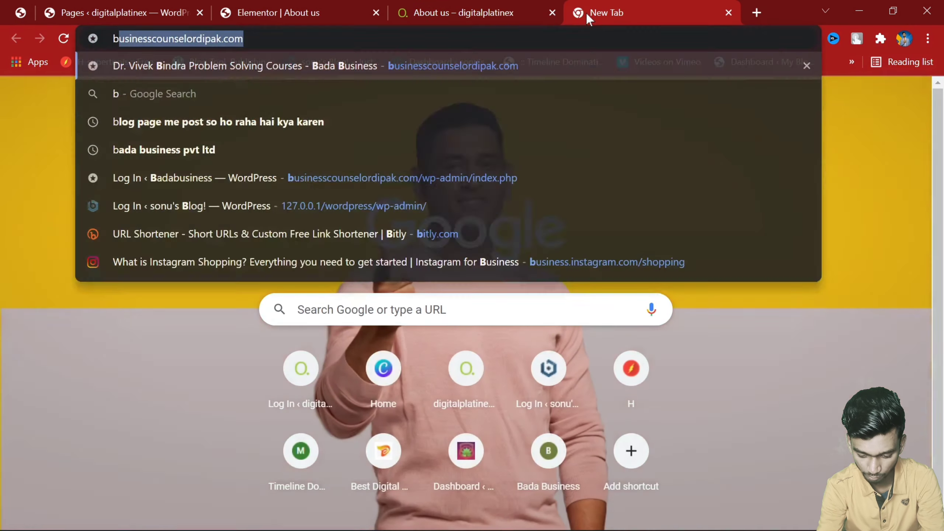
{"action": "key", "text": "BackSpace"}
{"action": "key", "text": "BackSpace"}
{"action": "type", "text": "ab"}
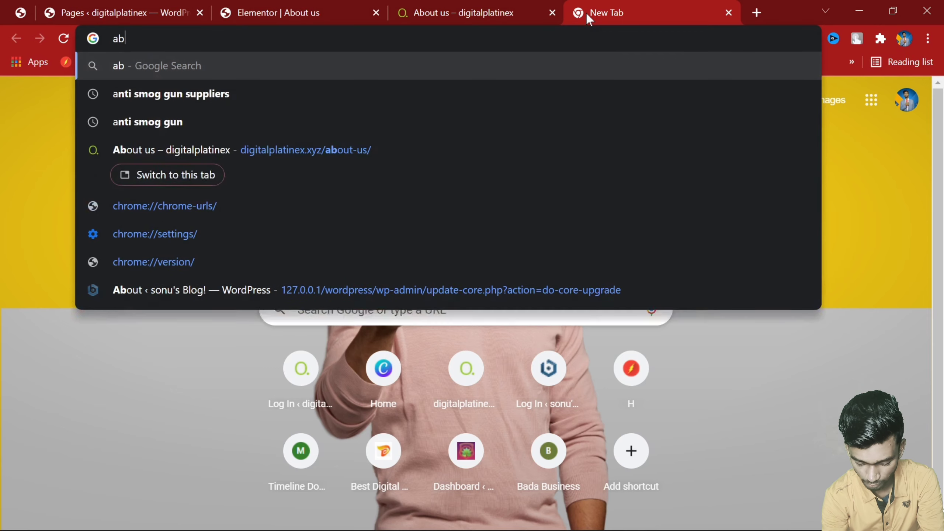
{"action": "type", "text": "out"}
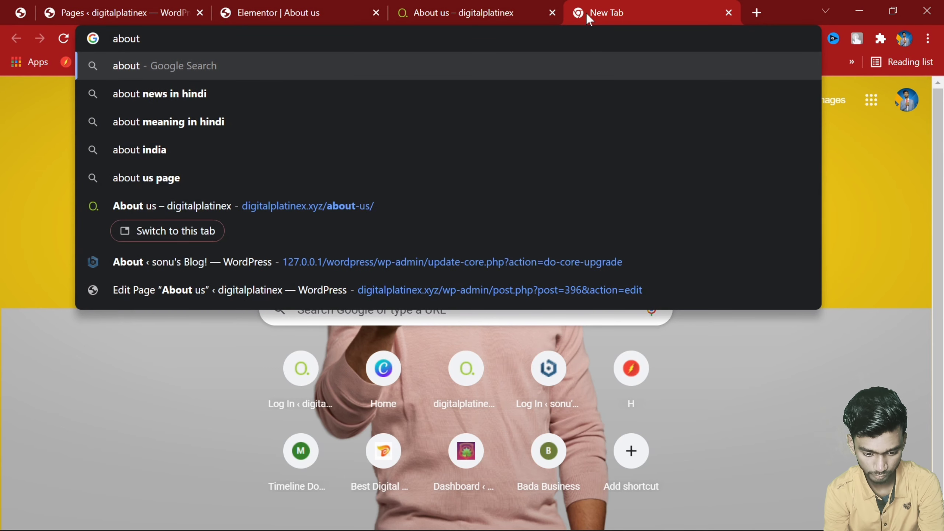
{"action": "type", "text": " us"}
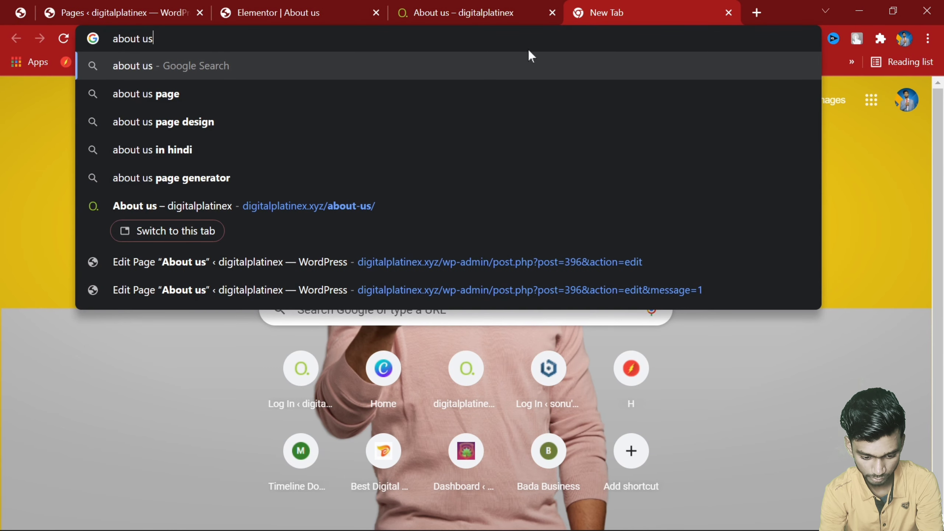
{"action": "left_click", "coordinate": [358, 93]}
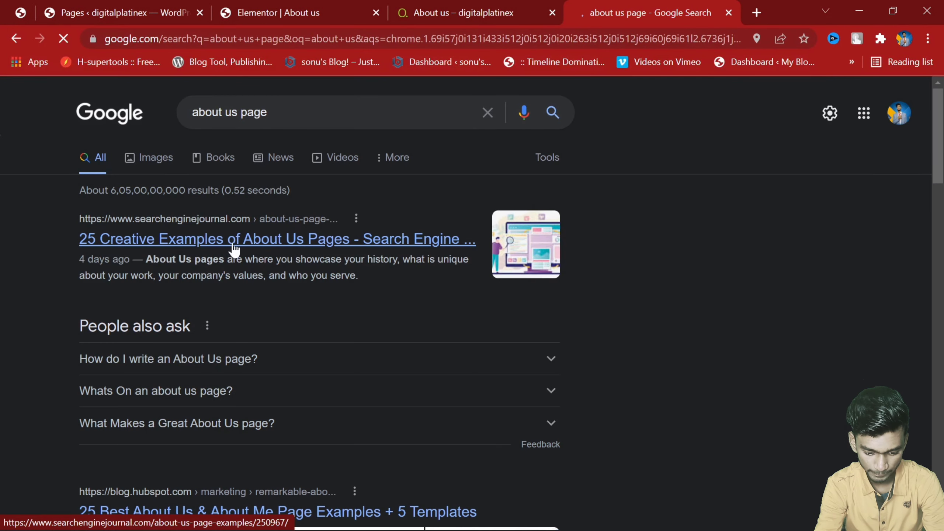
Step: Find and open webdew's article on 10 impressive about us page examples in the search results
{"action": "scroll", "coordinate": [236, 231], "scroll_direction": "down", "scroll_amount": 10}
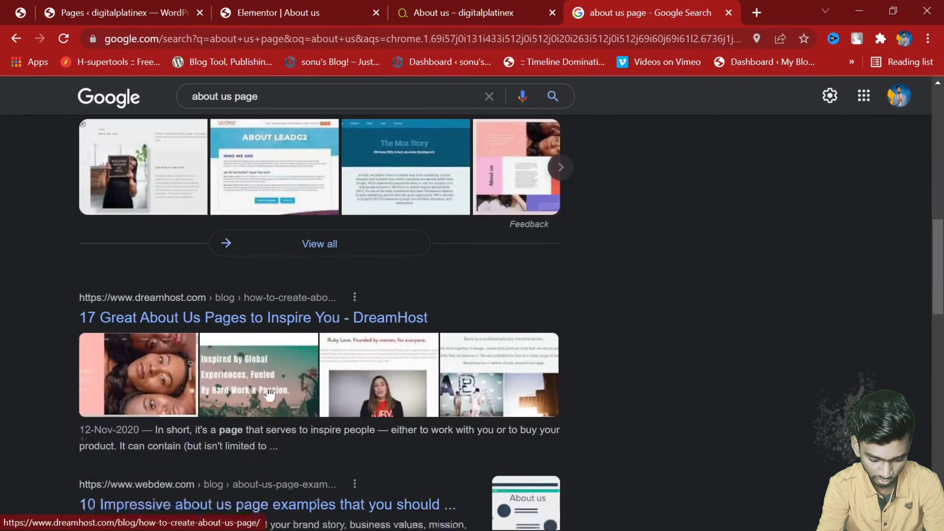
{"action": "scroll", "coordinate": [221, 485], "scroll_direction": "down", "scroll_amount": 3}
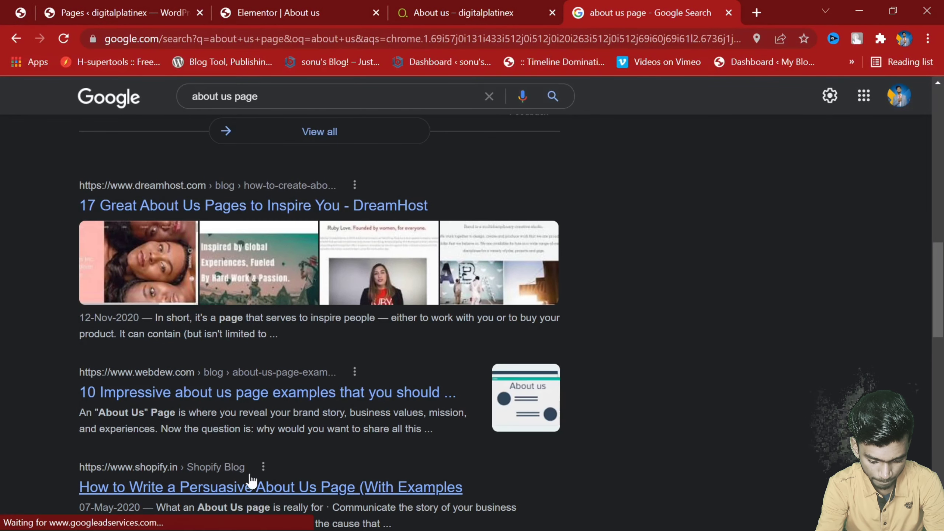
{"action": "left_click", "coordinate": [280, 401]}
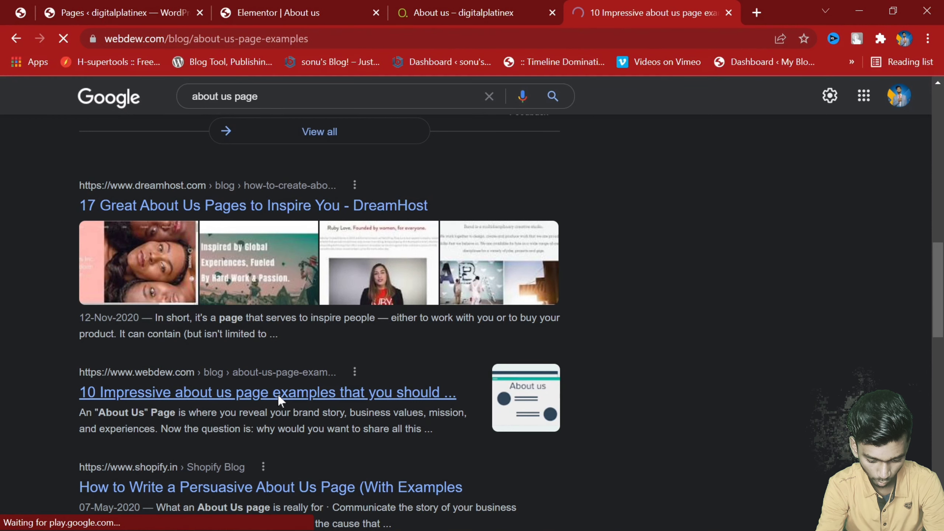
Step: Read through the webdew article's explanation, the tips graphic and the reasons a website needs an About Us page
{"action": "scroll", "coordinate": [457, 284], "scroll_direction": "down", "scroll_amount": 6}
{"action": "scroll", "coordinate": [456, 285], "scroll_direction": "down", "scroll_amount": 6}
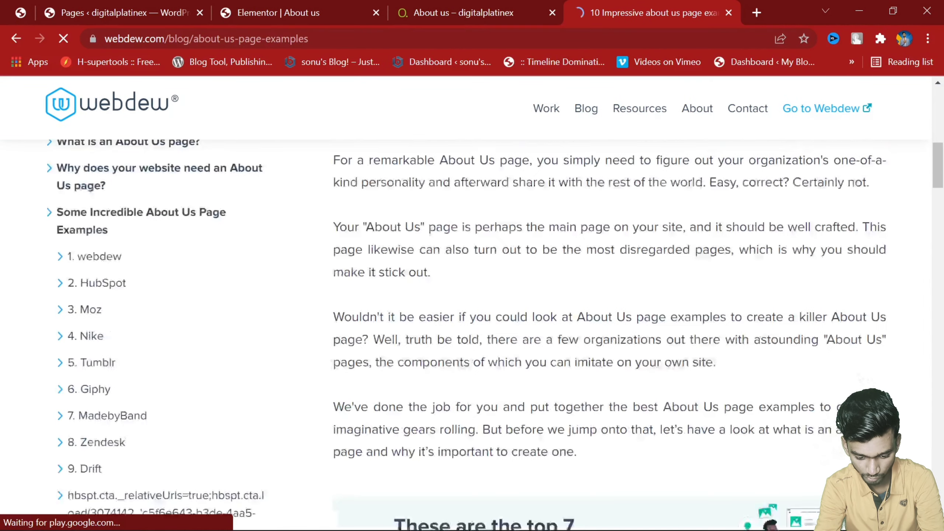
{"action": "scroll", "coordinate": [512, 295], "scroll_direction": "down", "scroll_amount": 4}
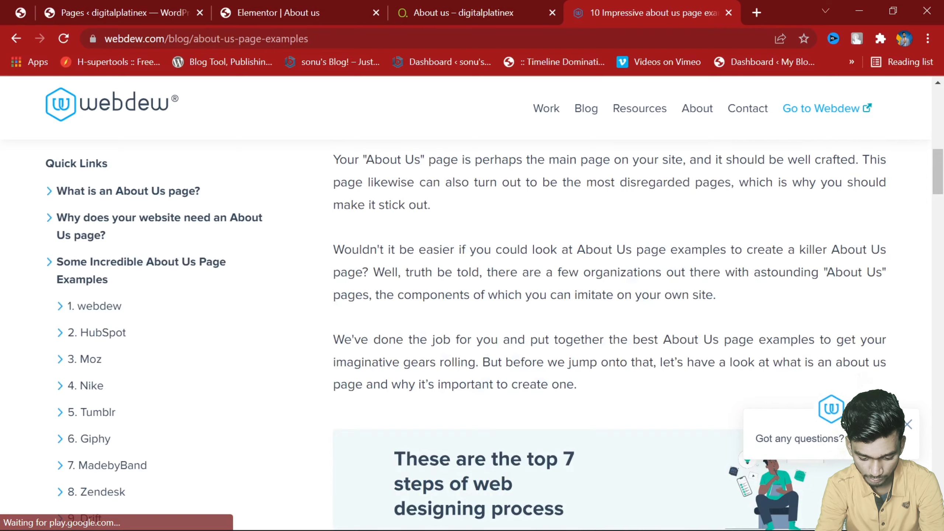
{"action": "scroll", "coordinate": [724, 297], "scroll_direction": "down", "scroll_amount": 12}
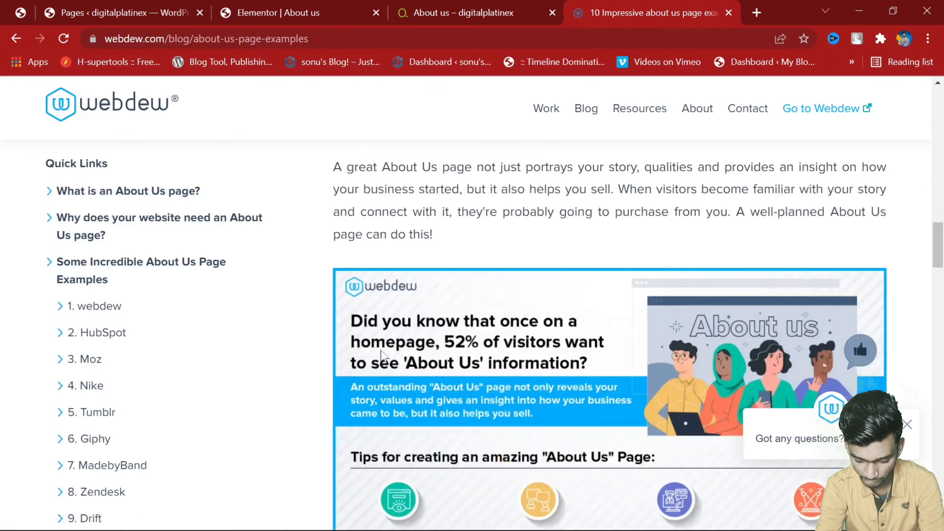
{"action": "left_click_drag", "start_coordinate": [943, 239], "coordinate": [943, 269]}
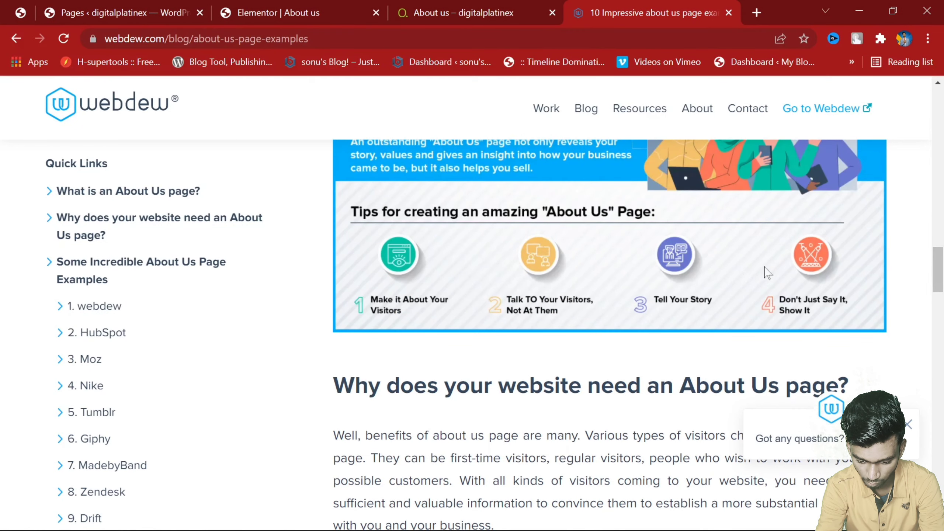
{"action": "scroll", "coordinate": [766, 273], "scroll_direction": "down", "scroll_amount": 10}
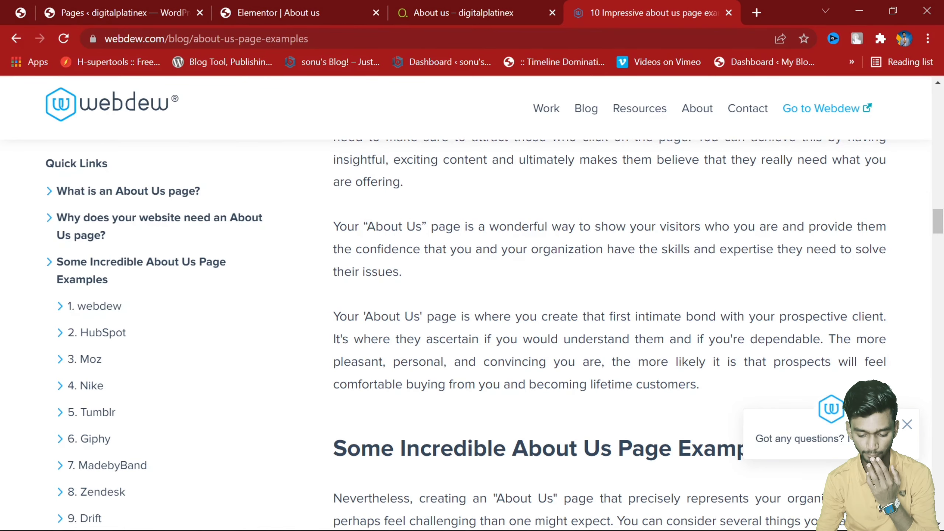
{"action": "scroll", "coordinate": [734, 376], "scroll_direction": "up", "scroll_amount": 10}
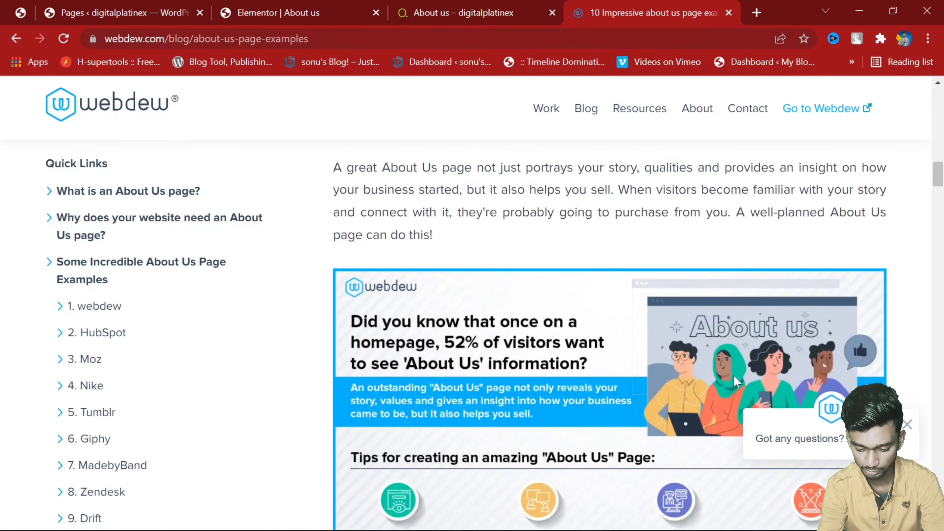
{"action": "scroll", "coordinate": [734, 375], "scroll_direction": "up", "scroll_amount": 8}
Step: Return to the About us page in the Elementor editor, open the Premium Templates library and look through its template categories
{"action": "left_click", "coordinate": [182, 11]}
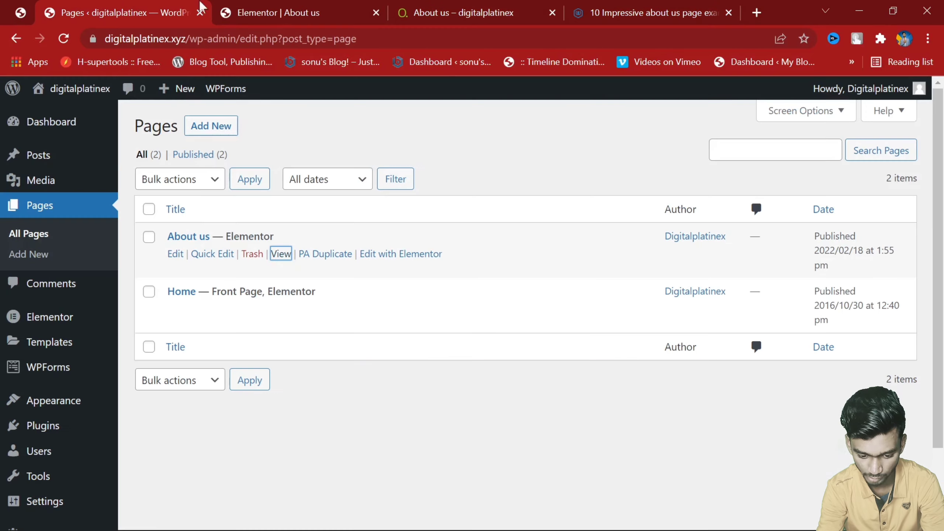
{"action": "left_click", "coordinate": [258, 11]}
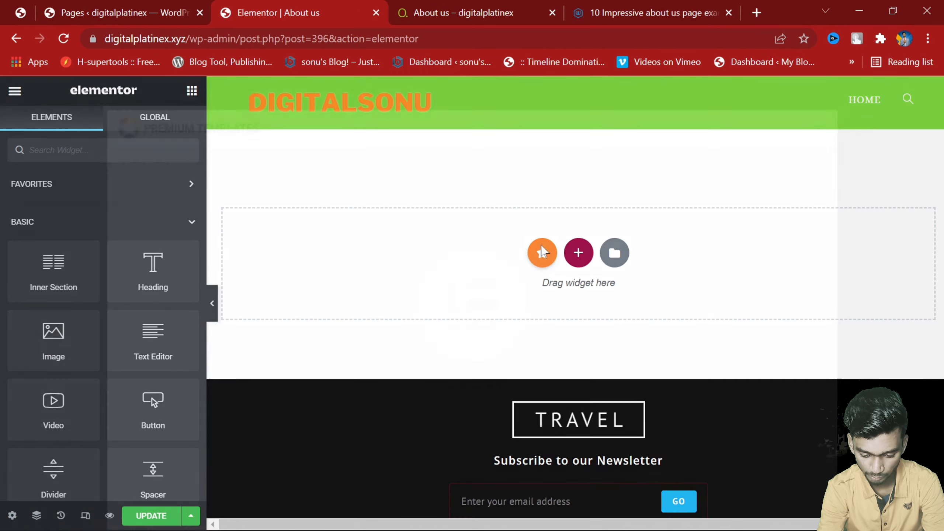
{"action": "left_click", "coordinate": [542, 252]}
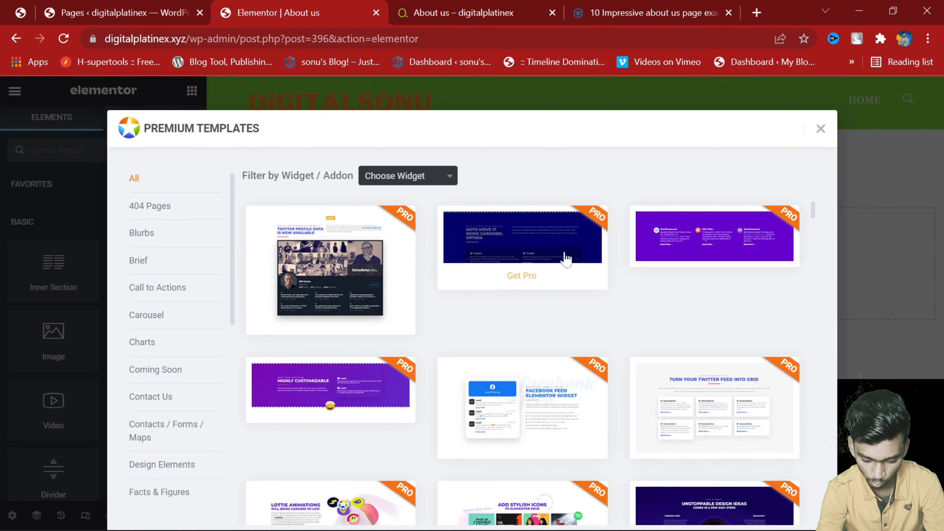
{"action": "scroll", "coordinate": [206, 424], "scroll_direction": "down", "scroll_amount": 3}
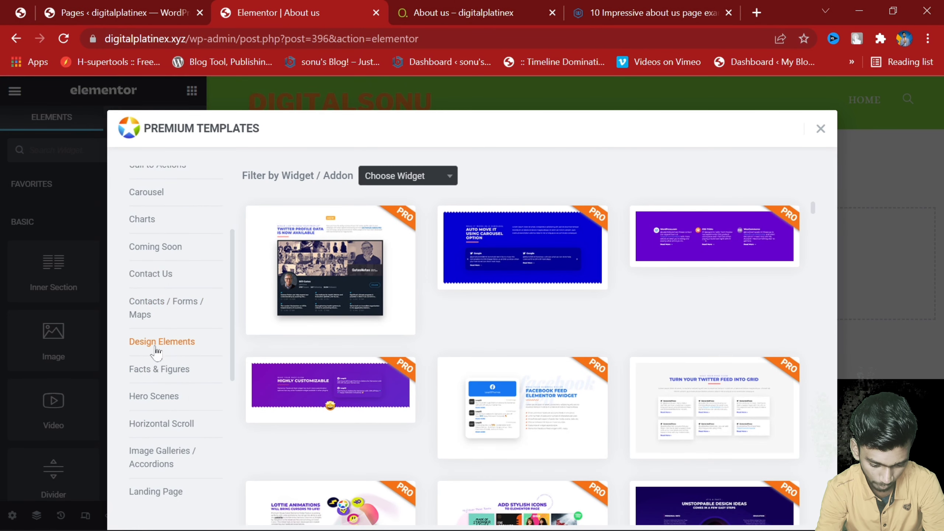
{"action": "scroll", "coordinate": [174, 424], "scroll_direction": "down", "scroll_amount": 3}
{"action": "scroll", "coordinate": [174, 461], "scroll_direction": "down", "scroll_amount": 2}
{"action": "scroll", "coordinate": [180, 435], "scroll_direction": "up", "scroll_amount": 3}
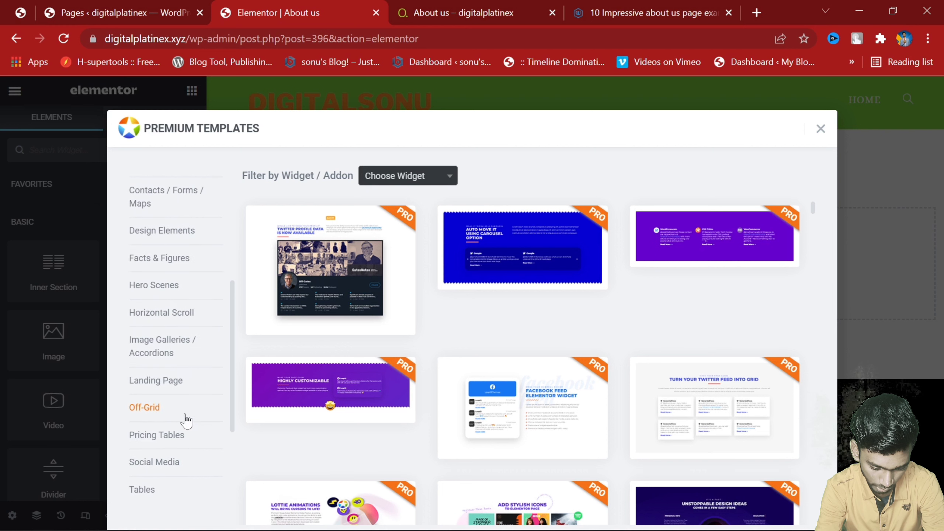
{"action": "scroll", "coordinate": [186, 424], "scroll_direction": "down", "scroll_amount": 3}
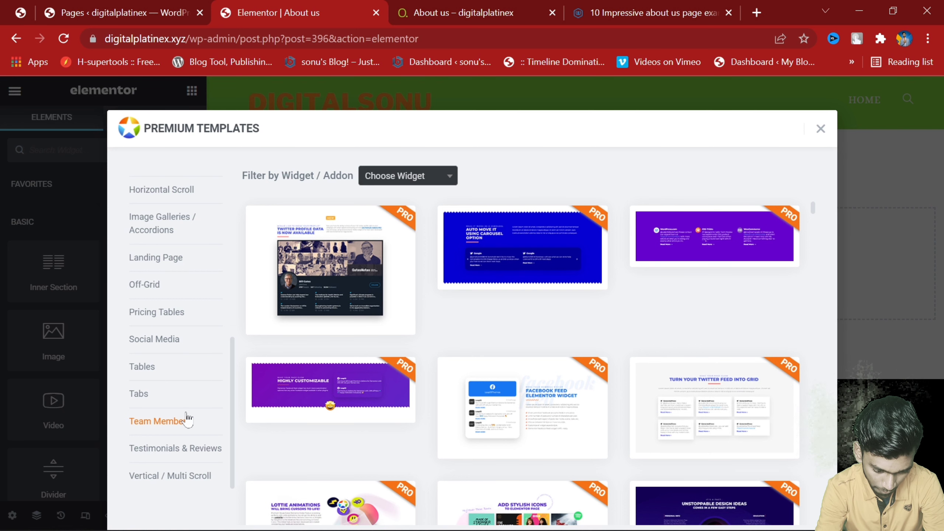
Step: Look through the Tables and Team Members categories of the Premium Templates library, then close the library
{"action": "scroll", "coordinate": [186, 418], "scroll_direction": "up", "scroll_amount": 3}
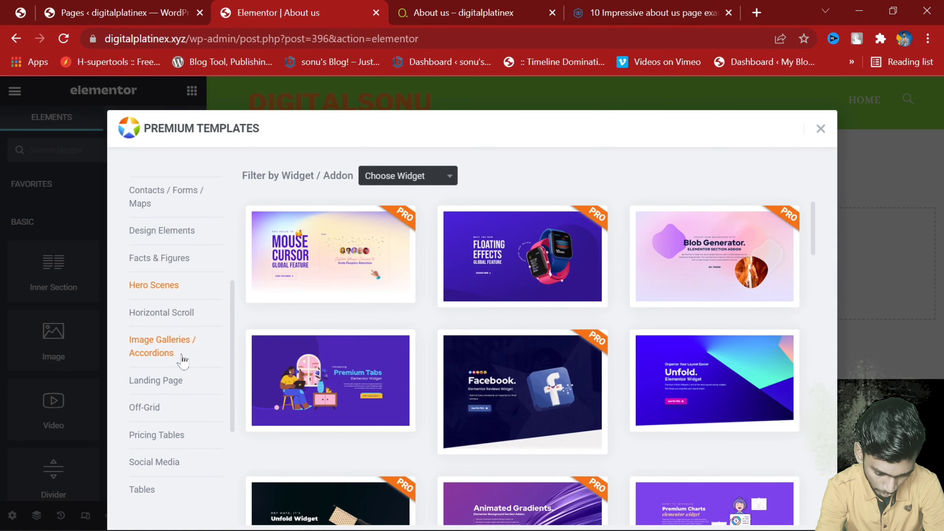
{"action": "scroll", "coordinate": [182, 361], "scroll_direction": "down", "scroll_amount": 3}
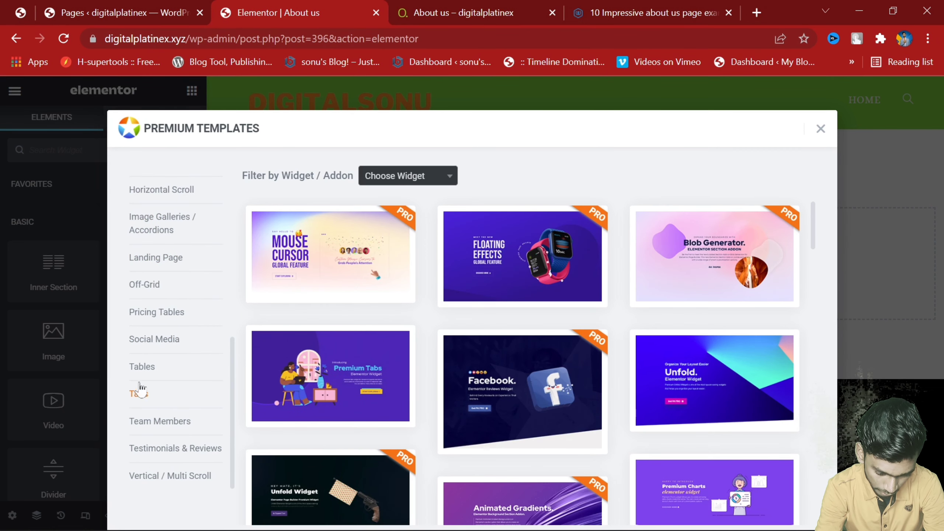
{"action": "left_click", "coordinate": [145, 368]}
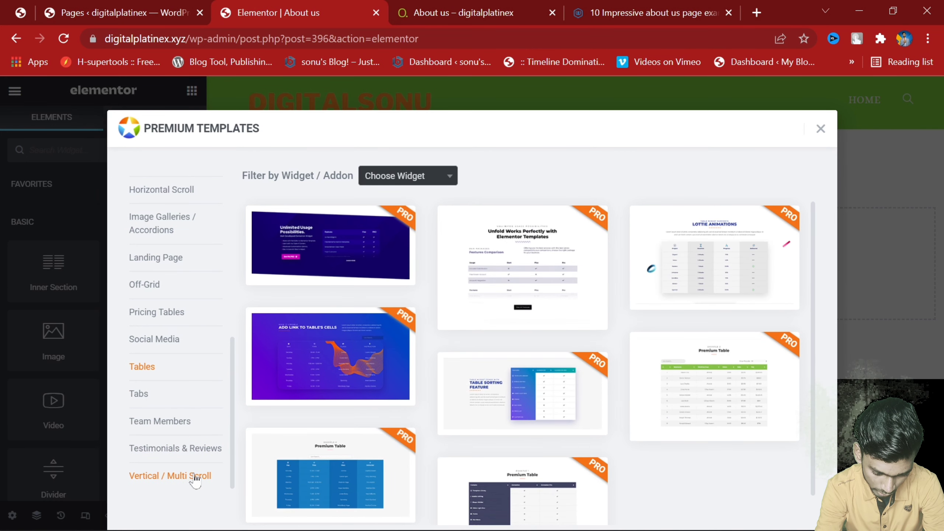
{"action": "left_click", "coordinate": [190, 424]}
{"action": "scroll", "coordinate": [194, 394], "scroll_direction": "up", "scroll_amount": 10}
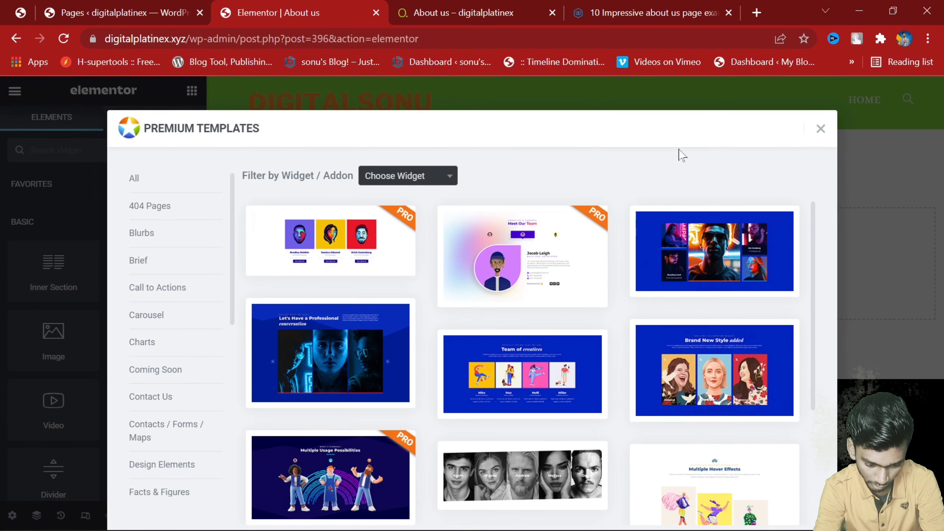
{"action": "left_click", "coordinate": [819, 129]}
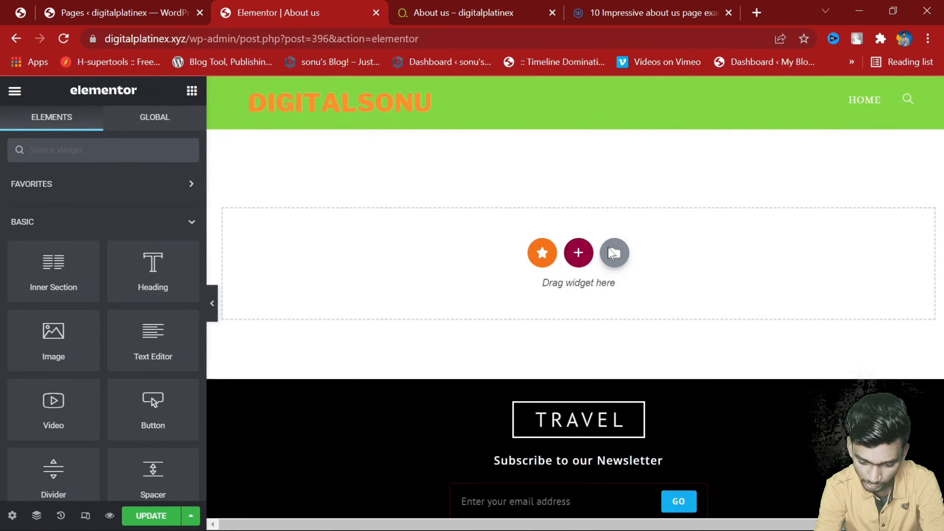
Step: Open the Elementor template library and check its My Templates, Pages and Blocks collections
{"action": "left_click", "coordinate": [614, 253]}
{"action": "left_click", "coordinate": [542, 112]}
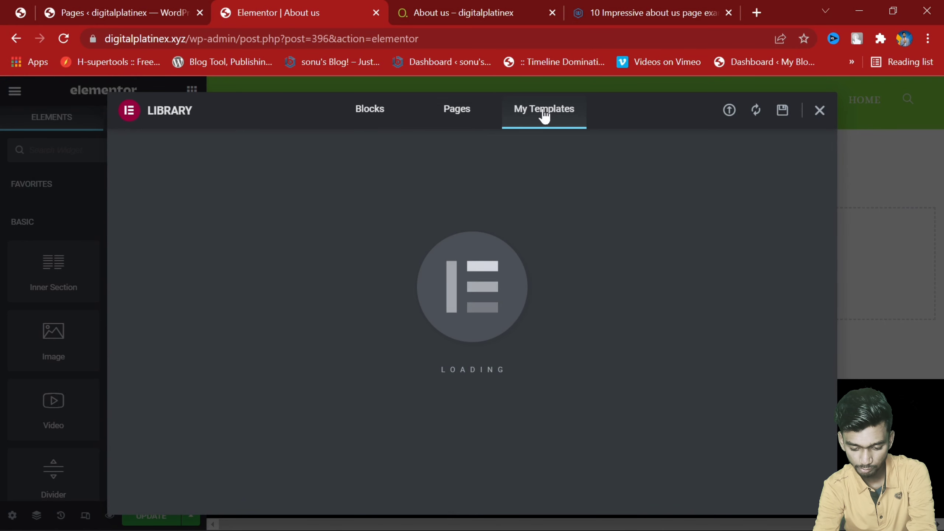
{"action": "left_click", "coordinate": [461, 112]}
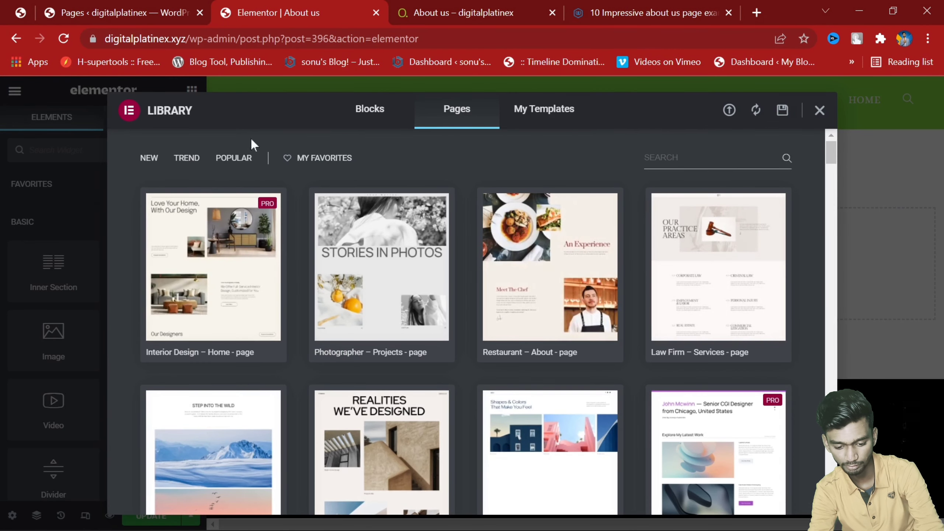
{"action": "left_click", "coordinate": [374, 112]}
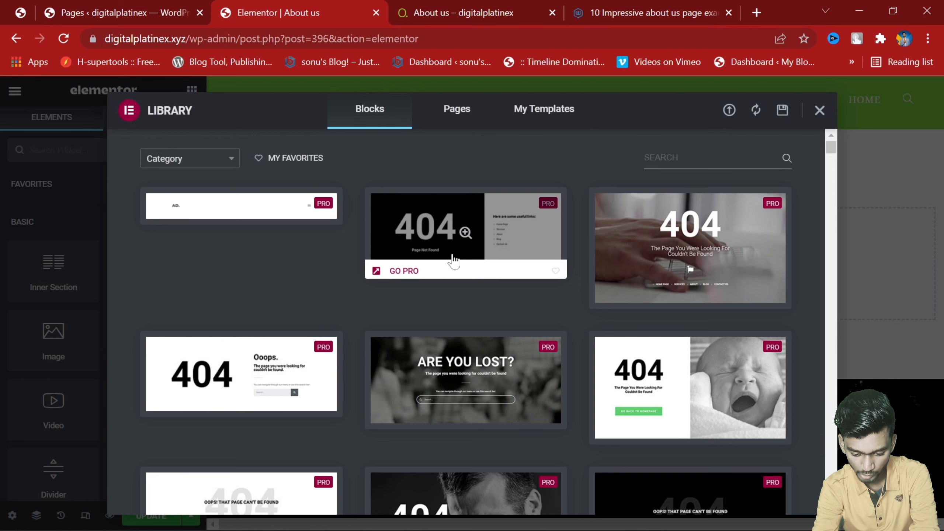
Step: Preview the dark About Company block with the game console image, then leave the library without inserting it
{"action": "scroll", "coordinate": [453, 261], "scroll_direction": "down", "scroll_amount": 5}
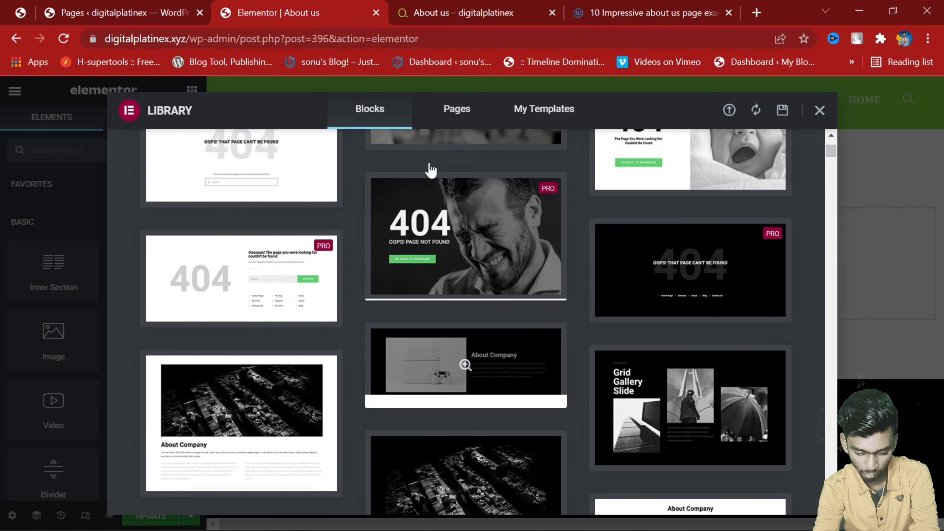
{"action": "left_click", "coordinate": [451, 368]}
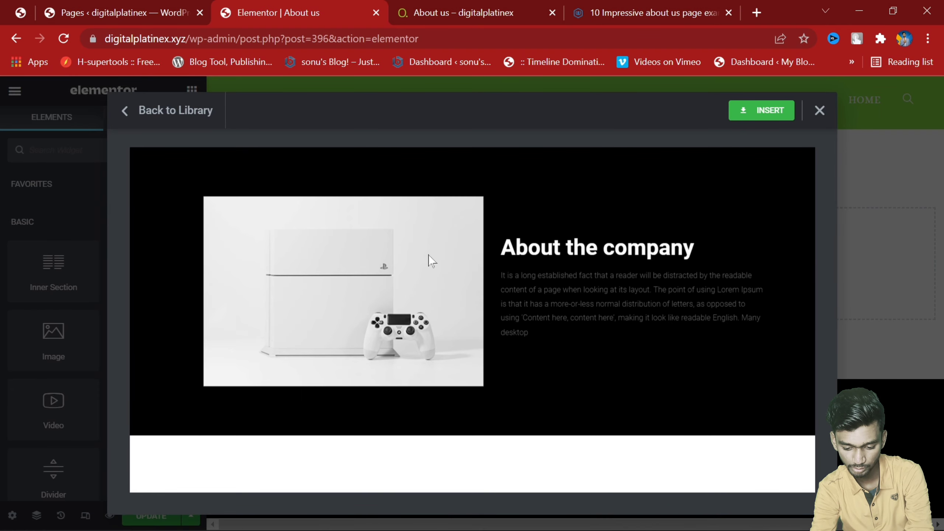
{"action": "left_click", "coordinate": [165, 112]}
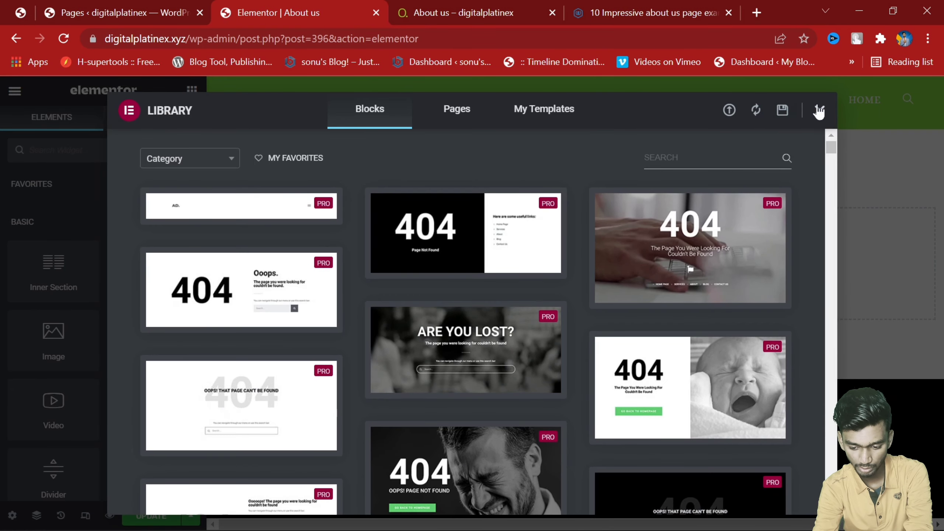
{"action": "left_click", "coordinate": [818, 110]}
{"action": "left_click", "coordinate": [578, 253]}
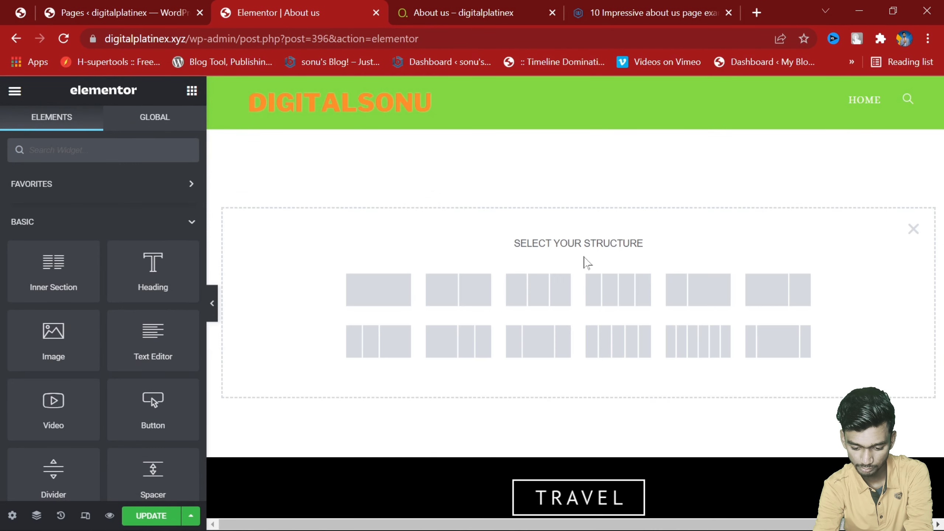
{"action": "left_click", "coordinate": [914, 229]}
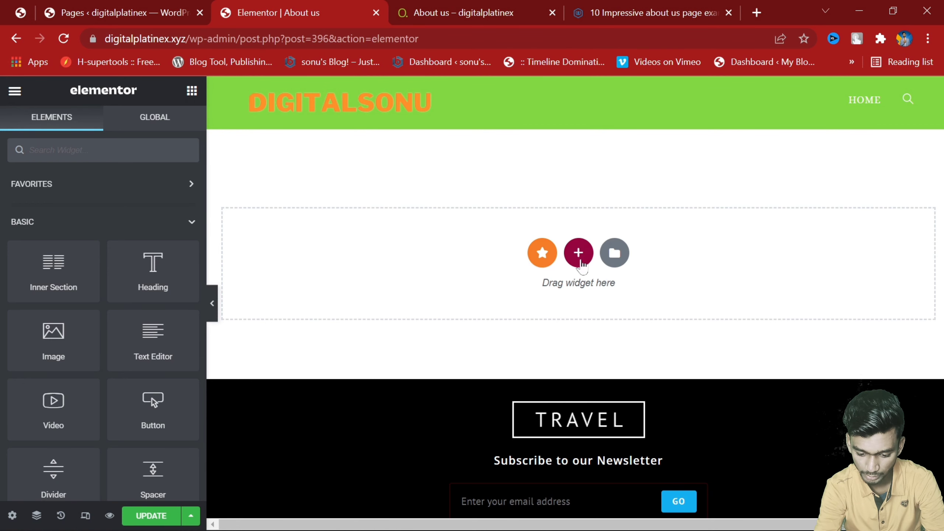
Step: Reopen the Elementor library and browse its full-page templates for a usable About page design, then close it
{"action": "left_click", "coordinate": [611, 250]}
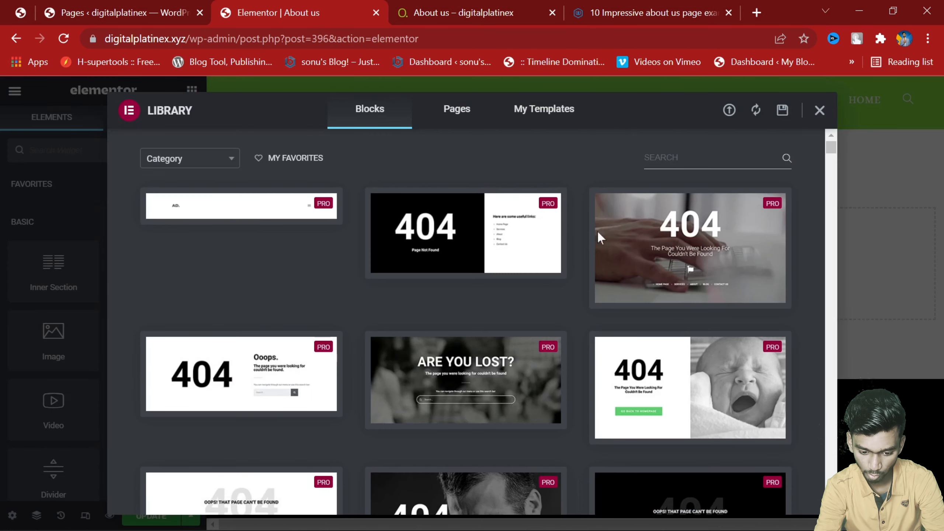
{"action": "left_click", "coordinate": [455, 128]}
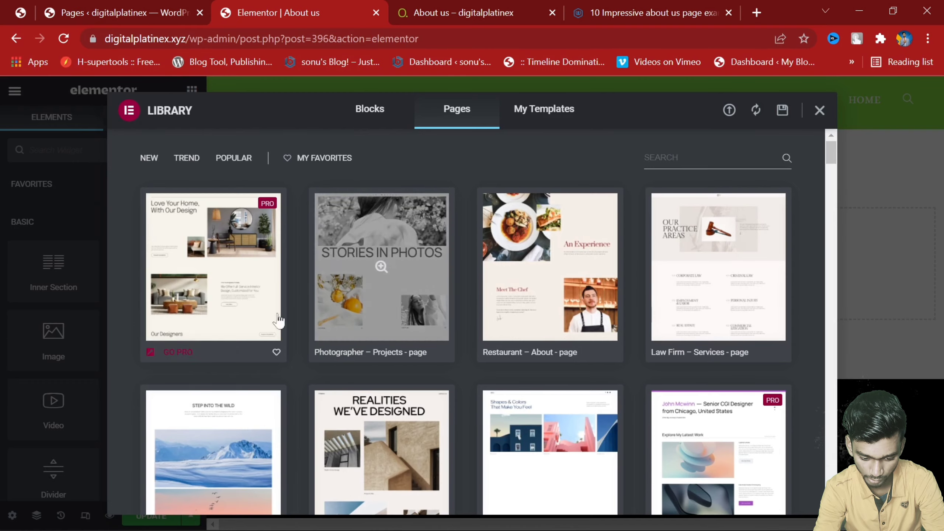
{"action": "scroll", "coordinate": [610, 334], "scroll_direction": "down", "scroll_amount": 1}
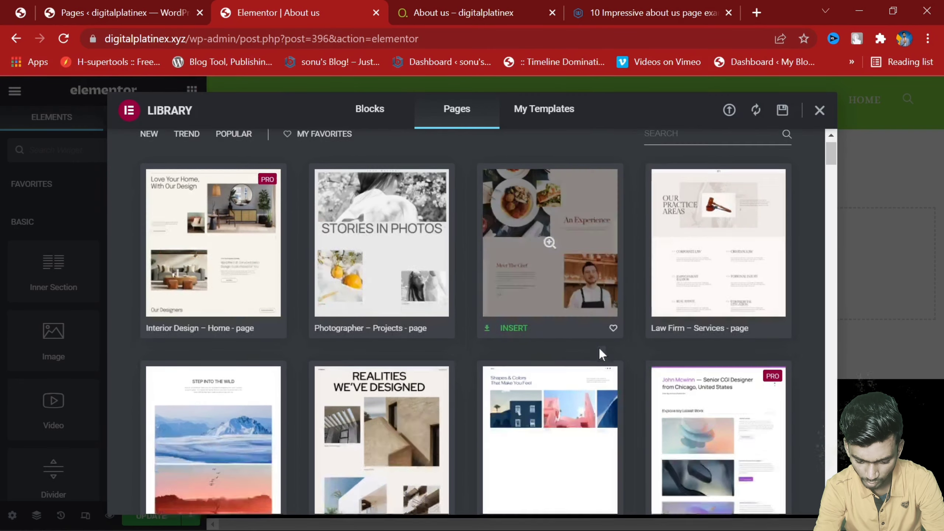
{"action": "scroll", "coordinate": [599, 349], "scroll_direction": "down", "scroll_amount": 3}
{"action": "scroll", "coordinate": [379, 372], "scroll_direction": "down", "scroll_amount": 3}
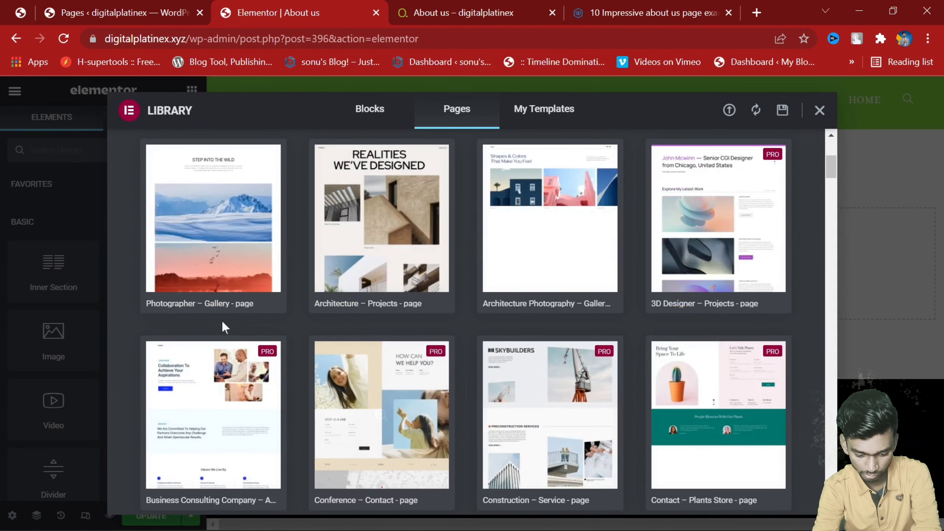
{"action": "scroll", "coordinate": [686, 323], "scroll_direction": "down", "scroll_amount": 3}
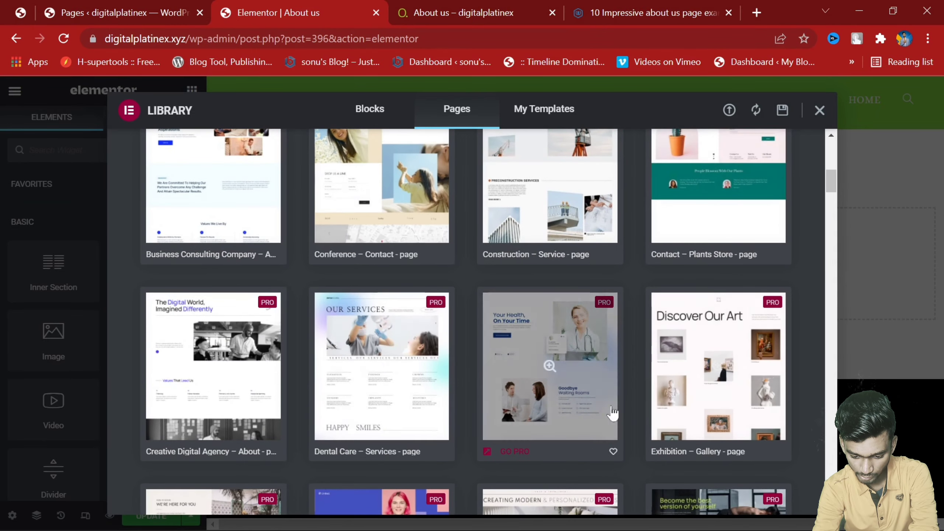
{"action": "scroll", "coordinate": [613, 412], "scroll_direction": "down", "scroll_amount": 3}
{"action": "scroll", "coordinate": [611, 411], "scroll_direction": "down", "scroll_amount": 4}
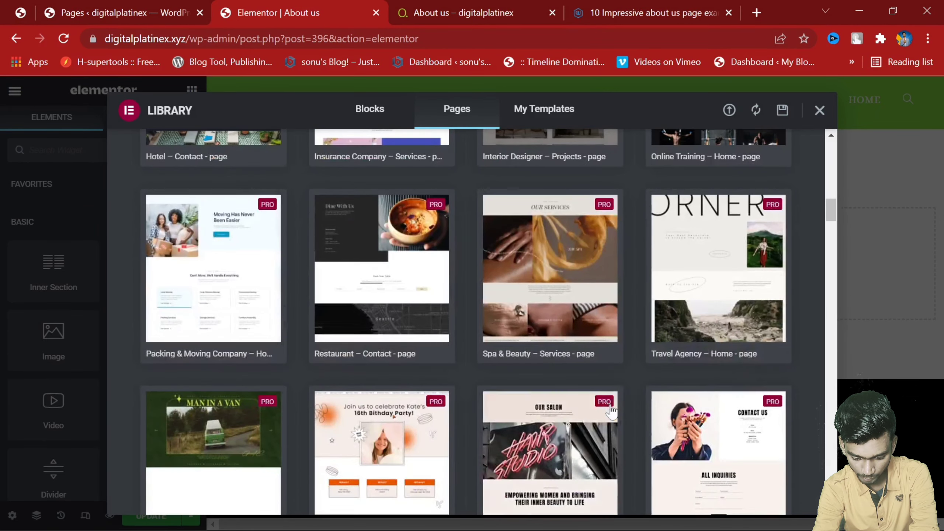
{"action": "scroll", "coordinate": [466, 329], "scroll_direction": "down", "scroll_amount": 4}
{"action": "scroll", "coordinate": [452, 360], "scroll_direction": "down", "scroll_amount": 2}
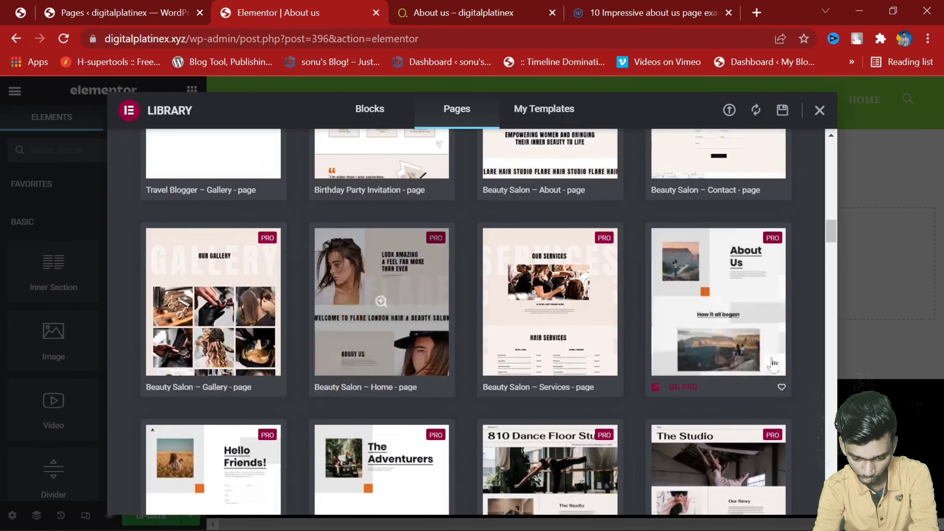
{"action": "scroll", "coordinate": [461, 431], "scroll_direction": "up", "scroll_amount": 2}
{"action": "scroll", "coordinate": [462, 431], "scroll_direction": "down", "scroll_amount": 10}
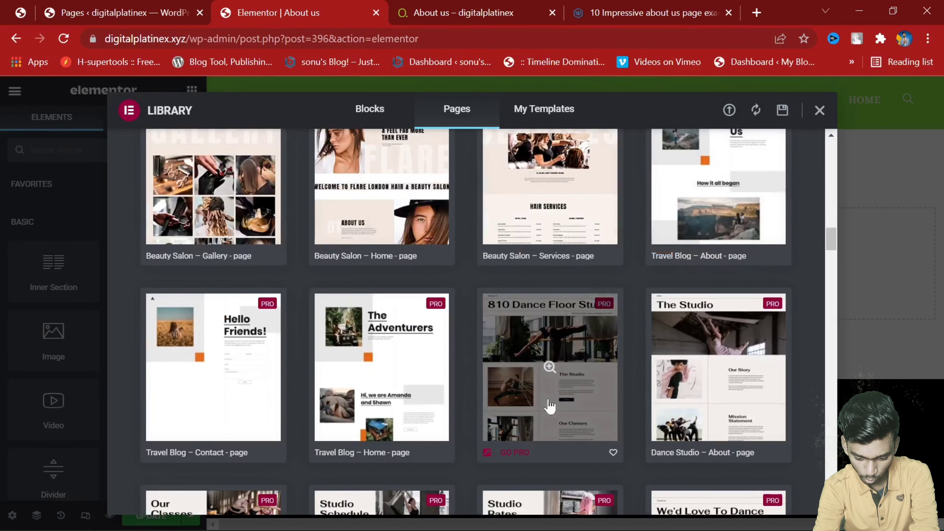
{"action": "scroll", "coordinate": [328, 408], "scroll_direction": "down", "scroll_amount": 10}
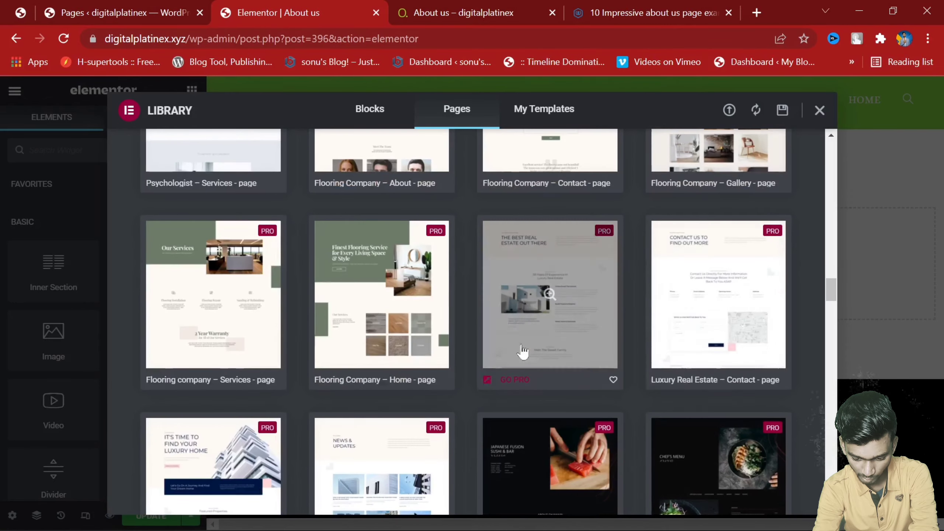
{"action": "scroll", "coordinate": [409, 412], "scroll_direction": "down", "scroll_amount": 3}
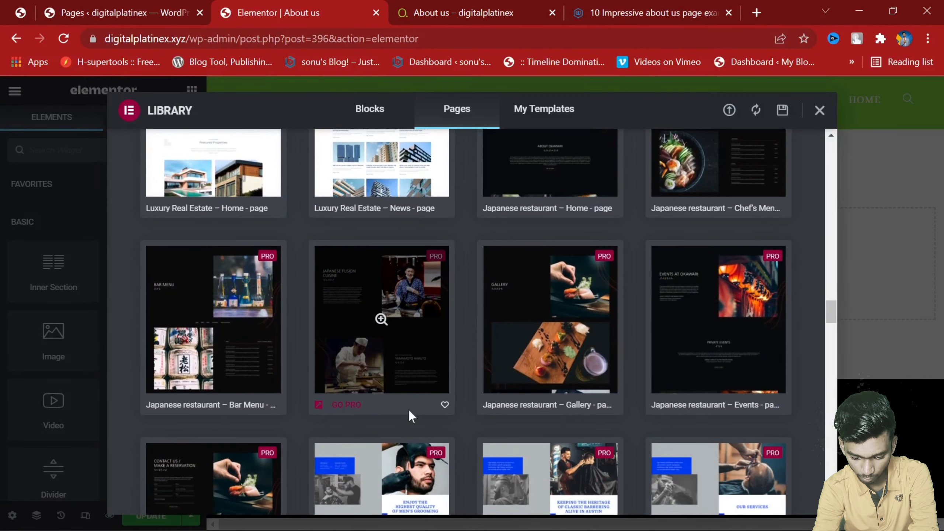
{"action": "scroll", "coordinate": [409, 415], "scroll_direction": "up", "scroll_amount": 5}
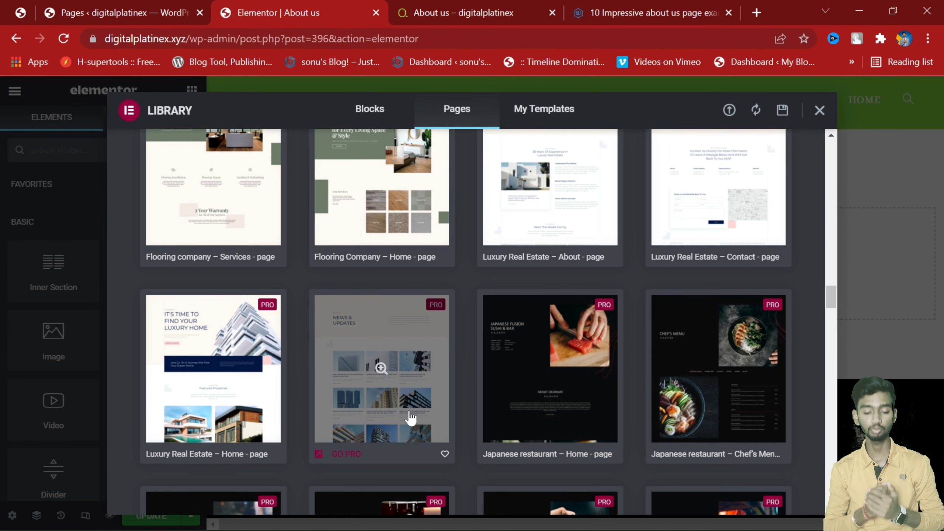
{"action": "left_click", "coordinate": [820, 111]}
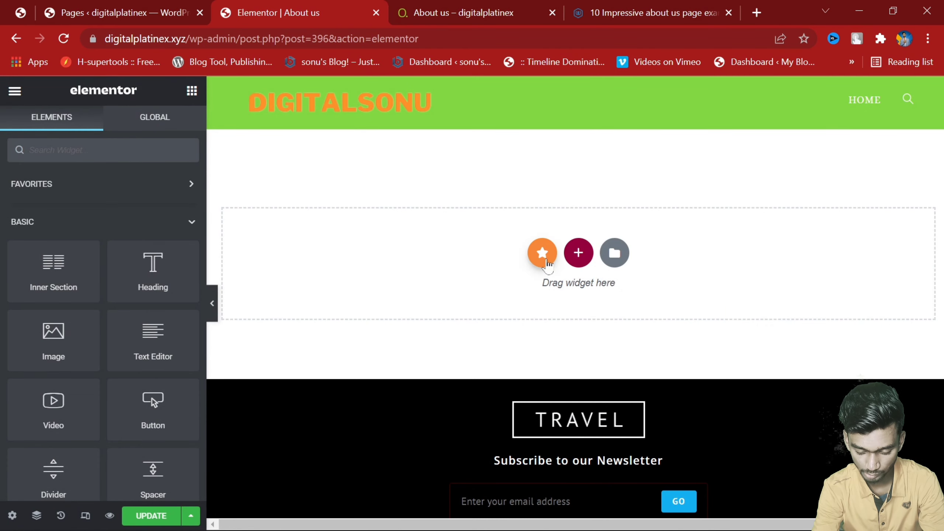
Step: Open the Premium Templates library again and look through the widgets offered in its widget filter
{"action": "left_click", "coordinate": [558, 255]}
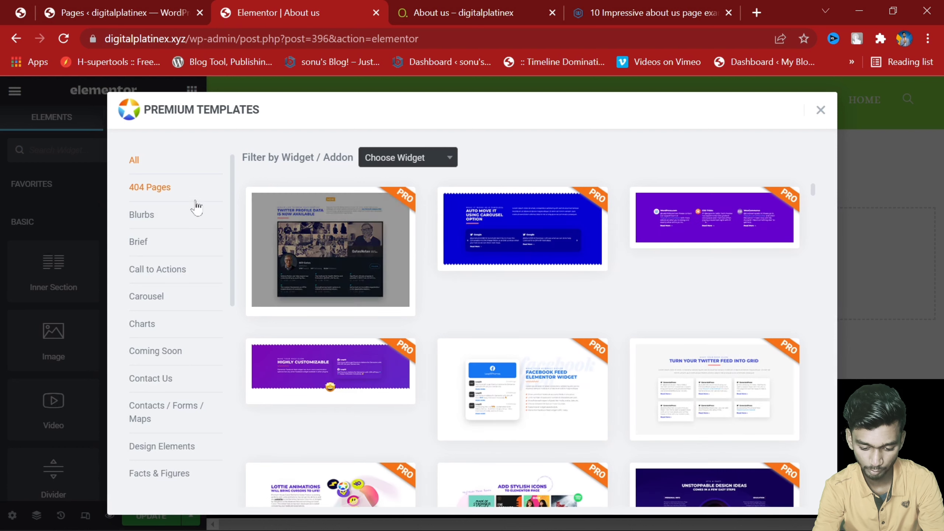
{"action": "left_click", "coordinate": [414, 164]}
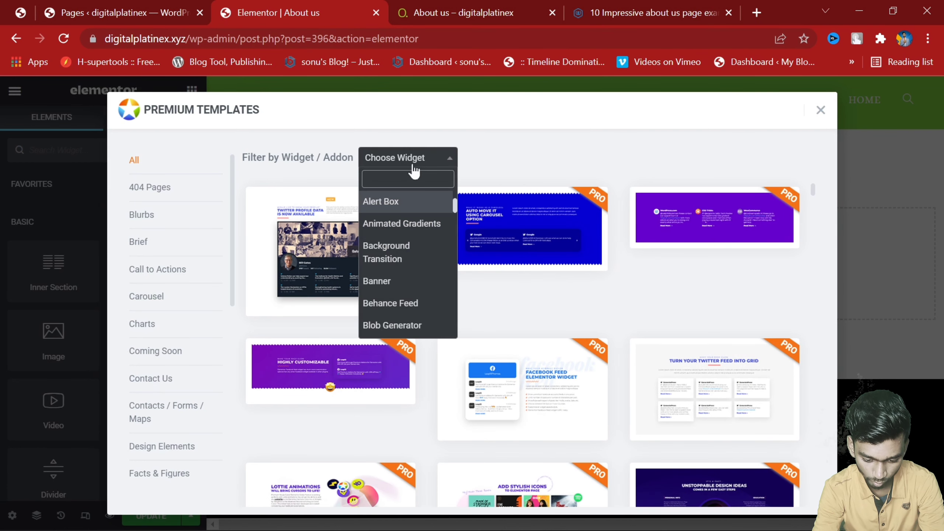
{"action": "scroll", "coordinate": [405, 257], "scroll_direction": "down", "scroll_amount": 8}
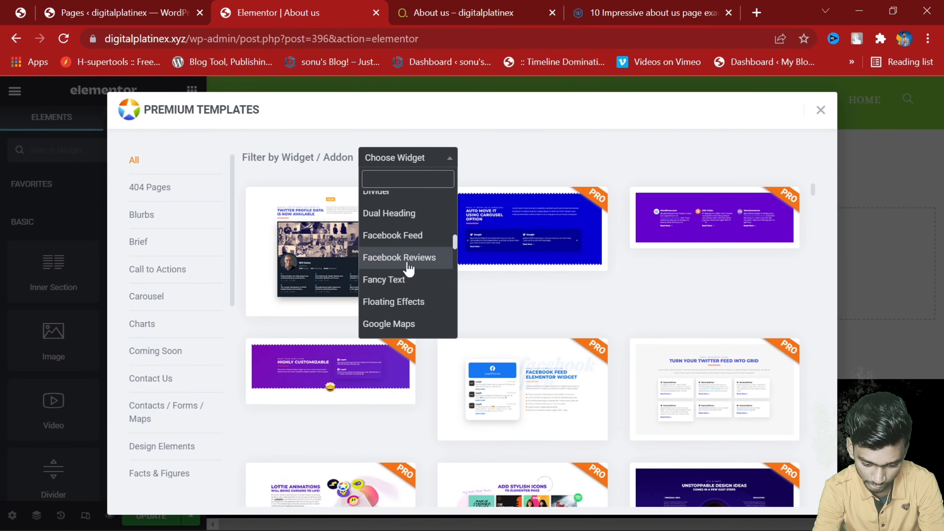
{"action": "scroll", "coordinate": [420, 272], "scroll_direction": "down", "scroll_amount": 6}
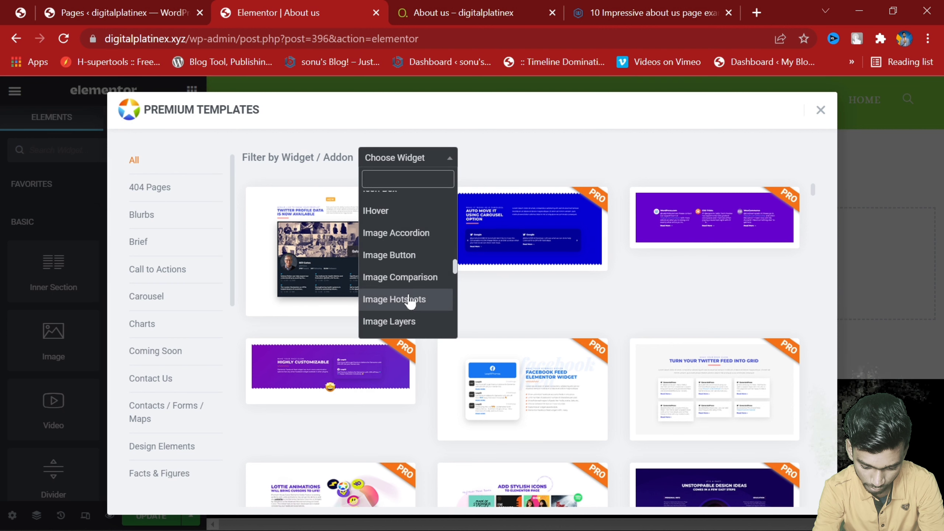
{"action": "scroll", "coordinate": [422, 284], "scroll_direction": "down", "scroll_amount": 15}
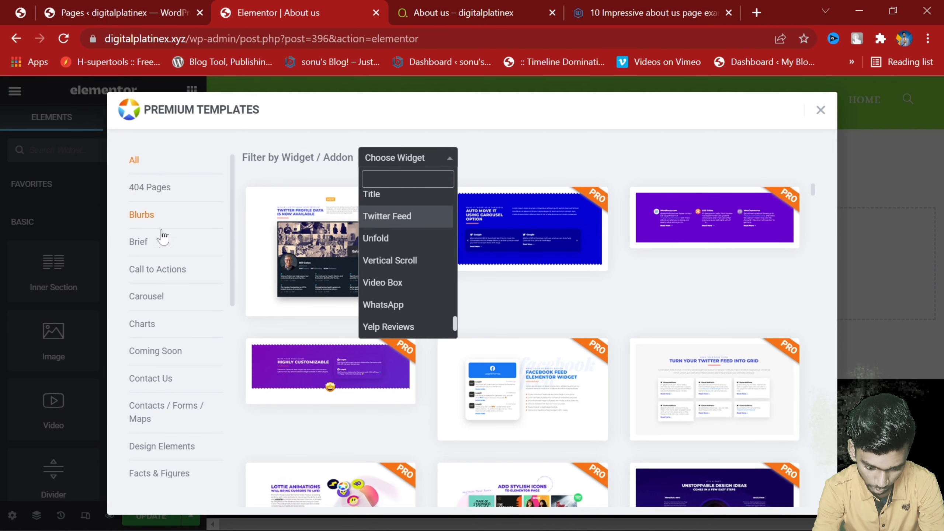
Step: Look through the Call to Actions category of the premium templates
{"action": "left_click", "coordinate": [182, 277]}
{"action": "scroll", "coordinate": [178, 333], "scroll_direction": "down", "scroll_amount": 3}
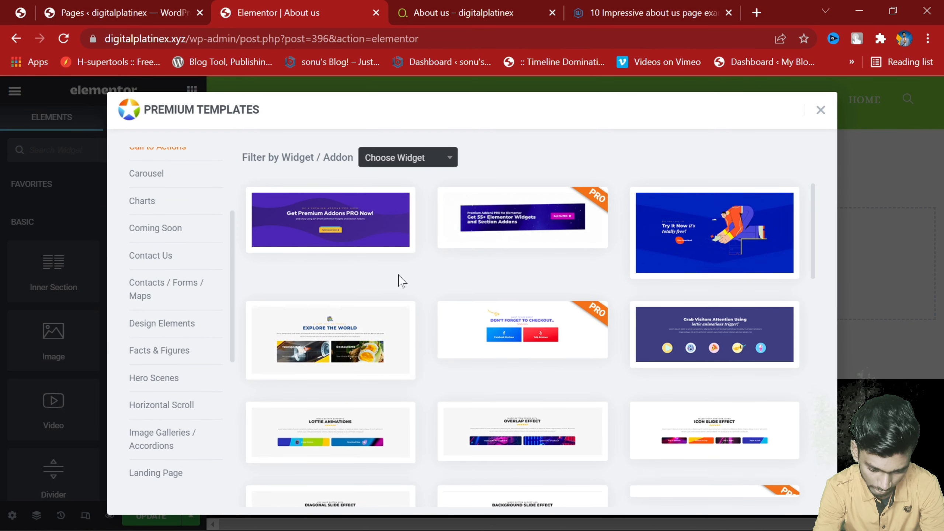
{"action": "scroll", "coordinate": [580, 275], "scroll_direction": "down", "scroll_amount": 3}
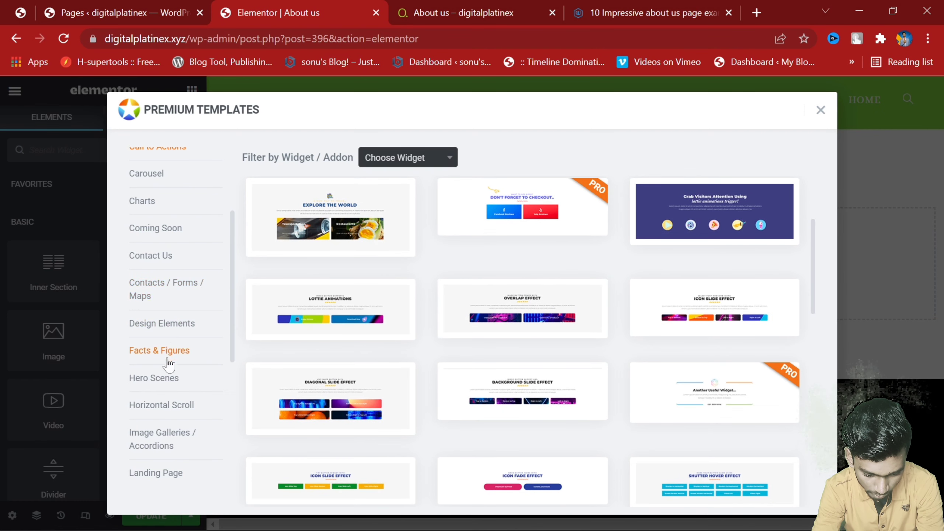
Step: Browse the Hero Scenes category and insert the dark Premium Image Separator template into the page
{"action": "left_click", "coordinate": [174, 383]}
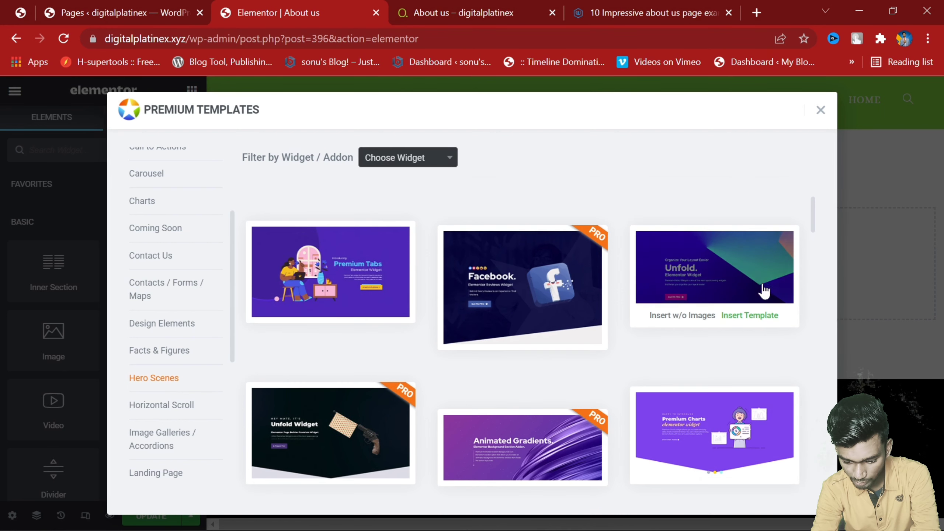
{"action": "scroll", "coordinate": [794, 386], "scroll_direction": "down", "scroll_amount": 3}
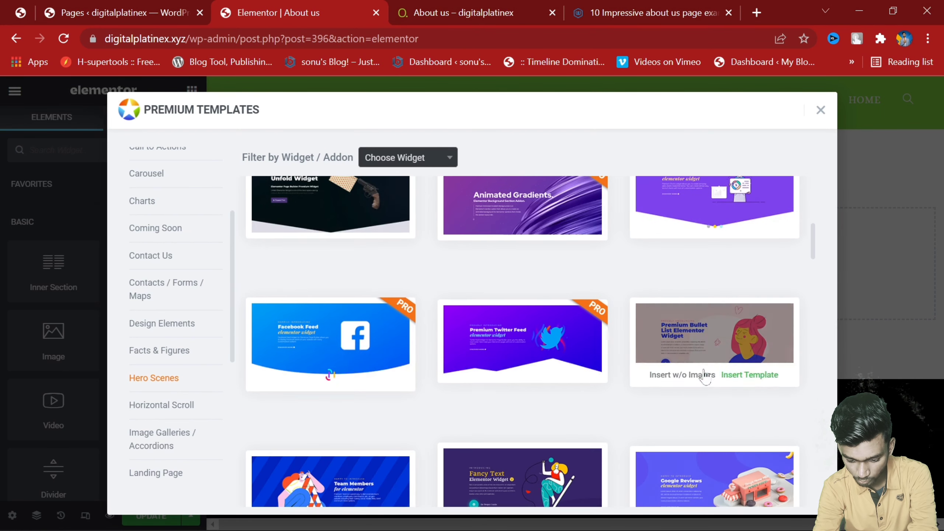
{"action": "scroll", "coordinate": [537, 390], "scroll_direction": "down", "scroll_amount": 3}
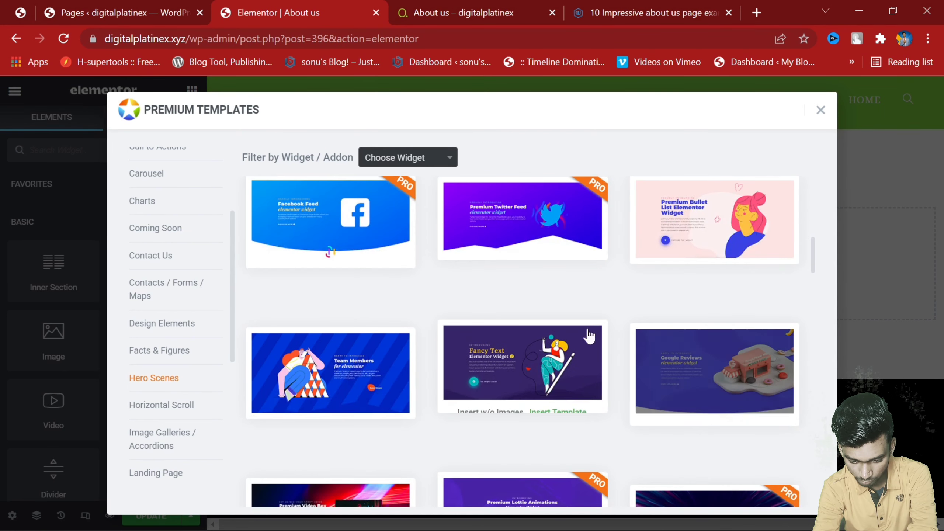
{"action": "mouse_move", "coordinate": [388, 392]}
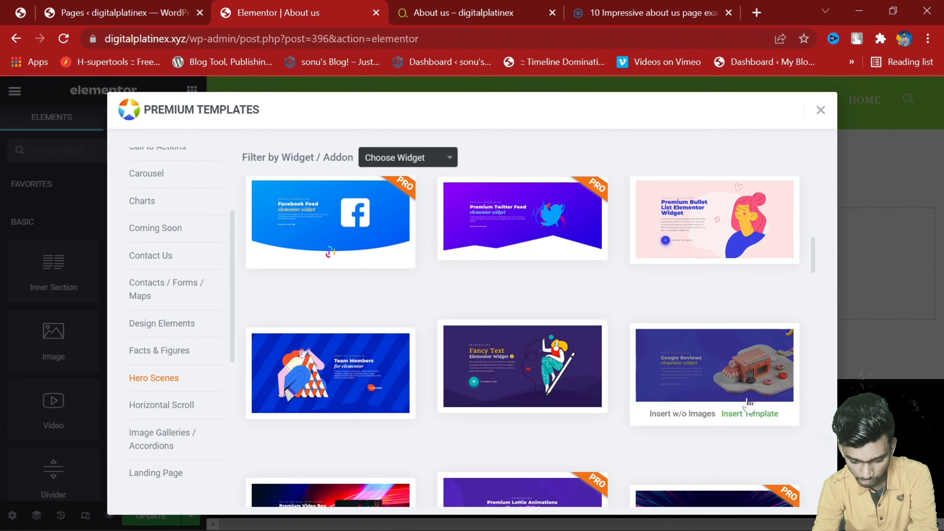
{"action": "scroll", "coordinate": [724, 390], "scroll_direction": "down", "scroll_amount": 3}
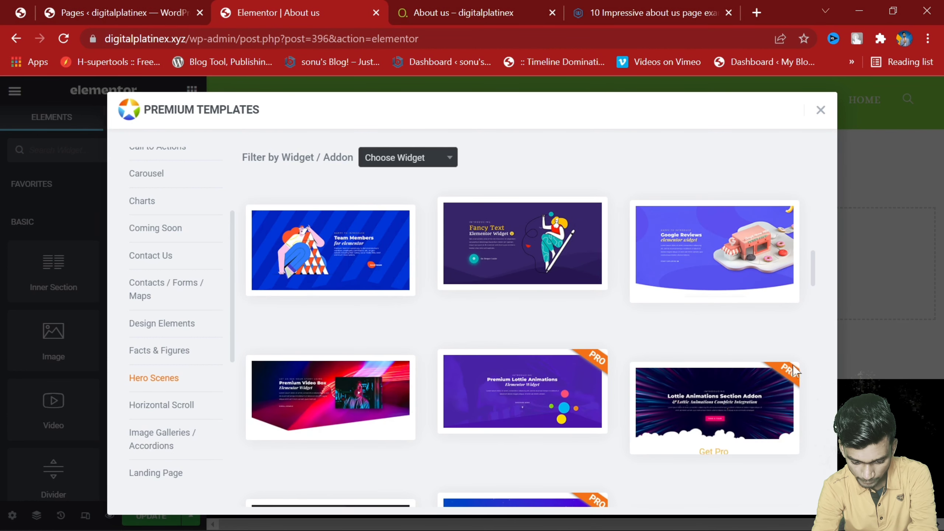
{"action": "scroll", "coordinate": [427, 364], "scroll_direction": "down", "scroll_amount": 3}
{"action": "mouse_move", "coordinate": [778, 358]}
{"action": "scroll", "coordinate": [743, 372], "scroll_direction": "down", "scroll_amount": 5}
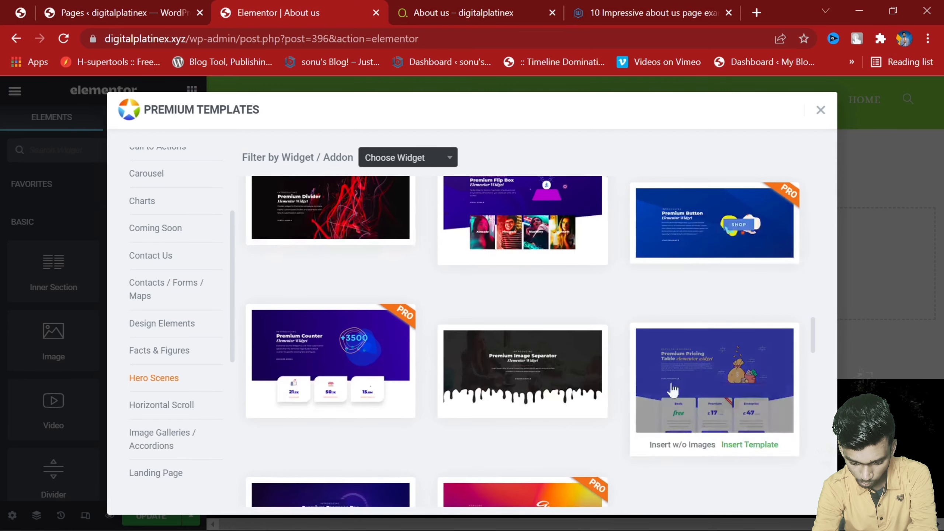
{"action": "mouse_move", "coordinate": [560, 377]}
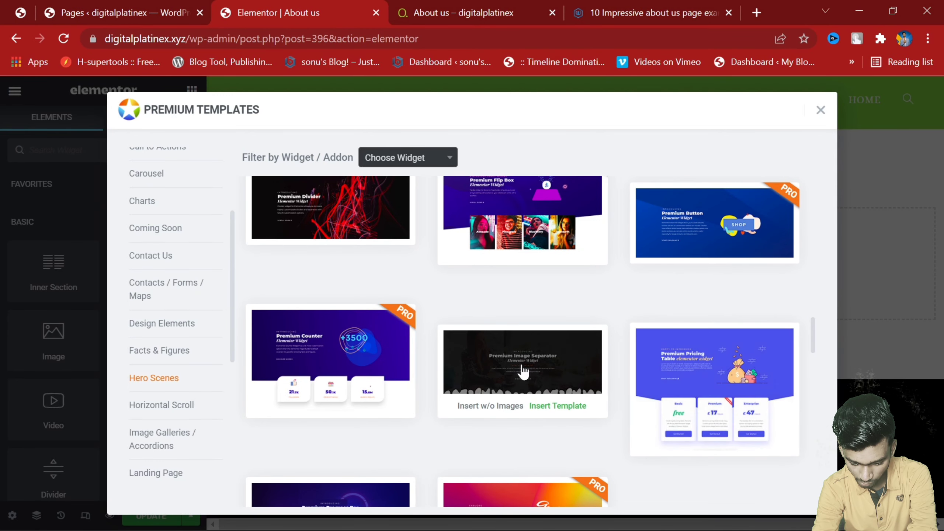
{"action": "left_click", "coordinate": [571, 414]}
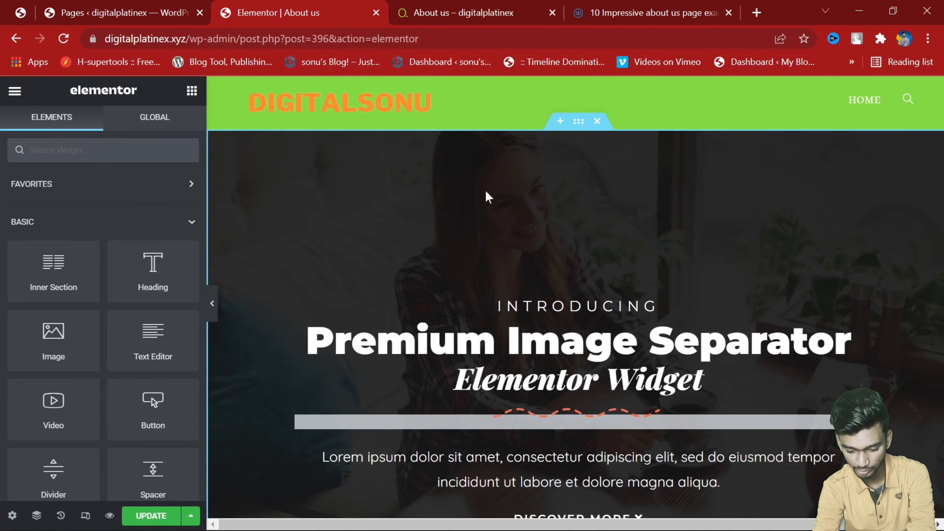
Step: Look over the inserted hero section, then set its dual heading's first heading to "About Us" and clear the second heading
{"action": "scroll", "coordinate": [883, 327], "scroll_direction": "down", "scroll_amount": 5}
{"action": "scroll", "coordinate": [851, 391], "scroll_direction": "up", "scroll_amount": 5}
{"action": "scroll", "coordinate": [704, 318], "scroll_direction": "down", "scroll_amount": 5}
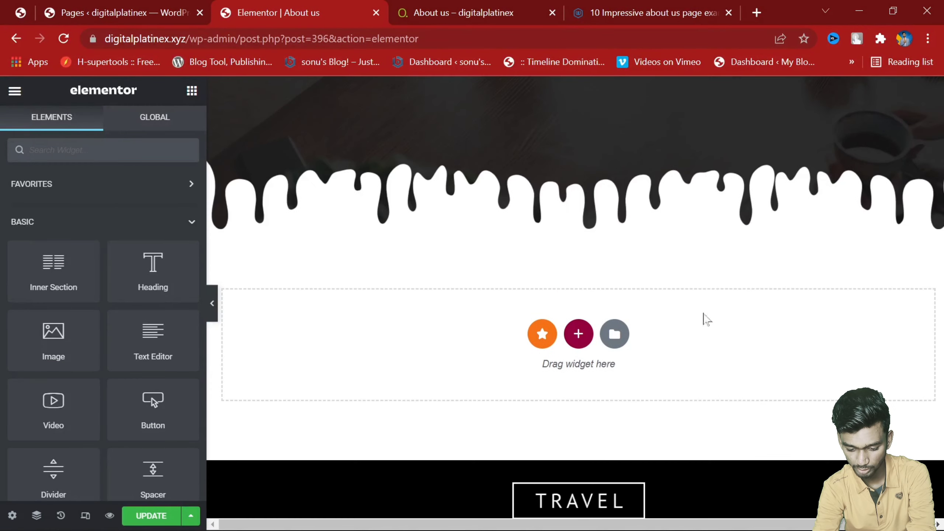
{"action": "scroll", "coordinate": [476, 497], "scroll_direction": "up", "scroll_amount": 5}
{"action": "scroll", "coordinate": [569, 396], "scroll_direction": "down", "scroll_amount": 3}
{"action": "scroll", "coordinate": [596, 422], "scroll_direction": "up", "scroll_amount": 3}
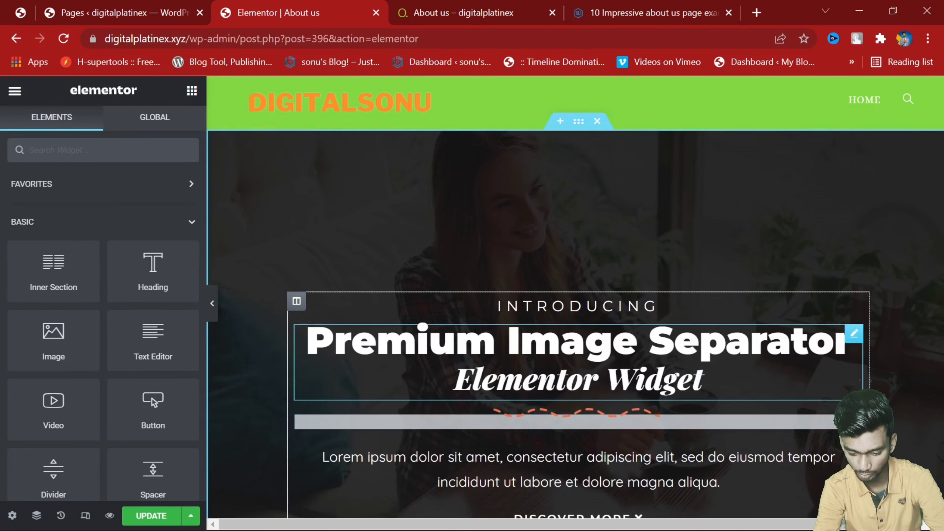
{"action": "left_click", "coordinate": [587, 349]}
{"action": "left_click", "coordinate": [578, 306]}
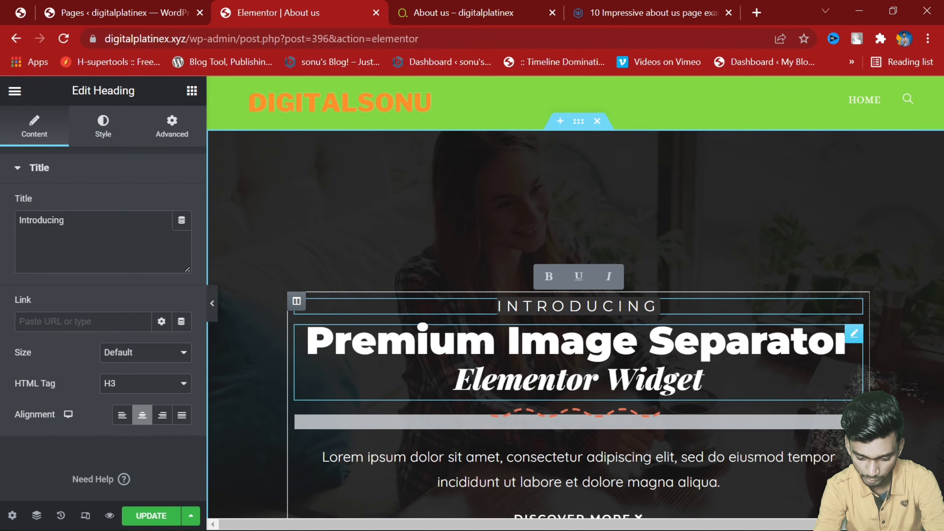
{"action": "left_click", "coordinate": [583, 349]}
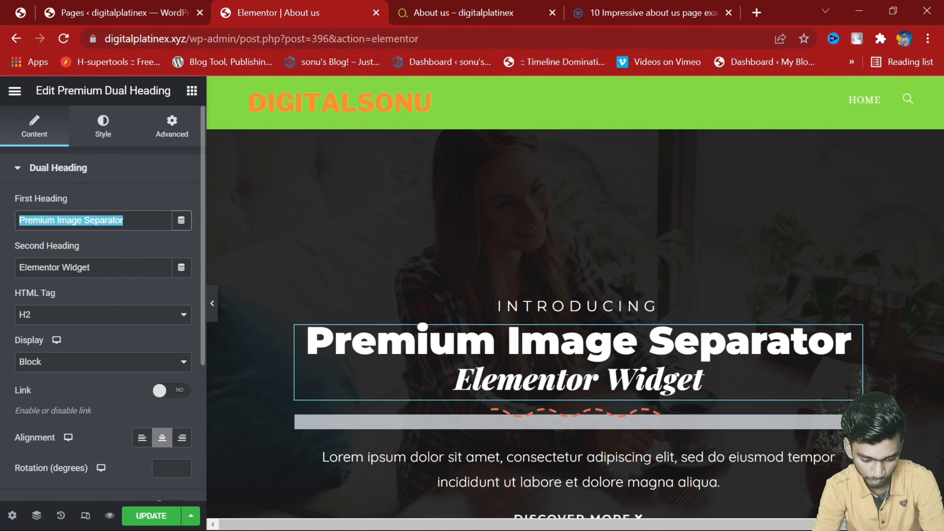
{"action": "type", "text": "Abous"}
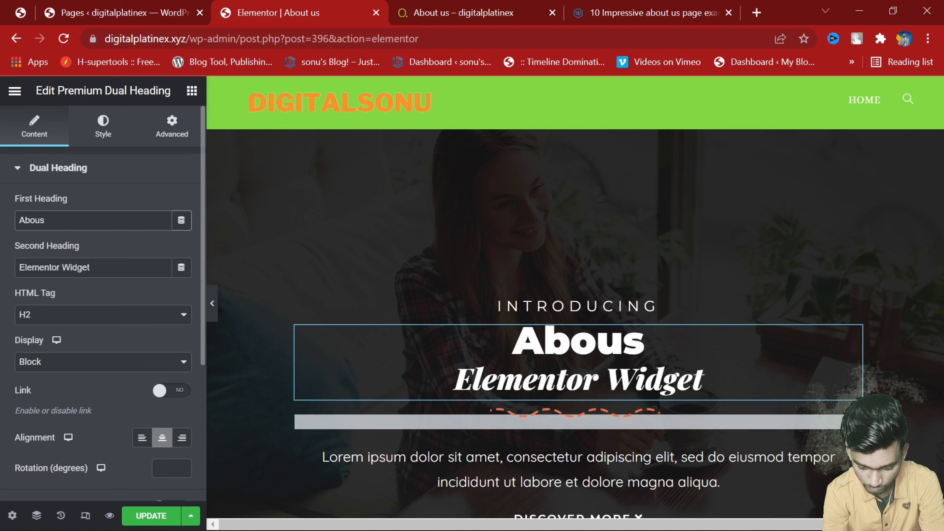
{"action": "key", "text": "BackSpace"}
{"action": "type", "text": "t "}
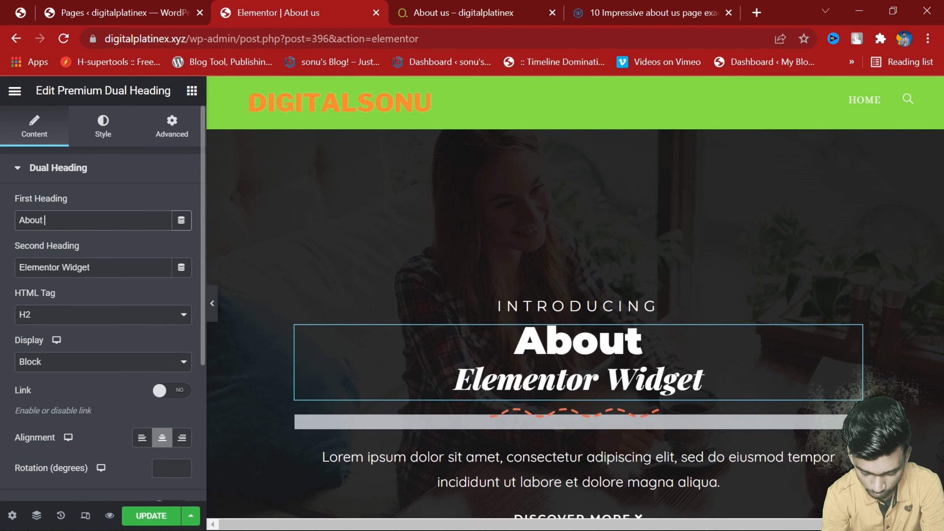
{"action": "type", "text": "Us"}
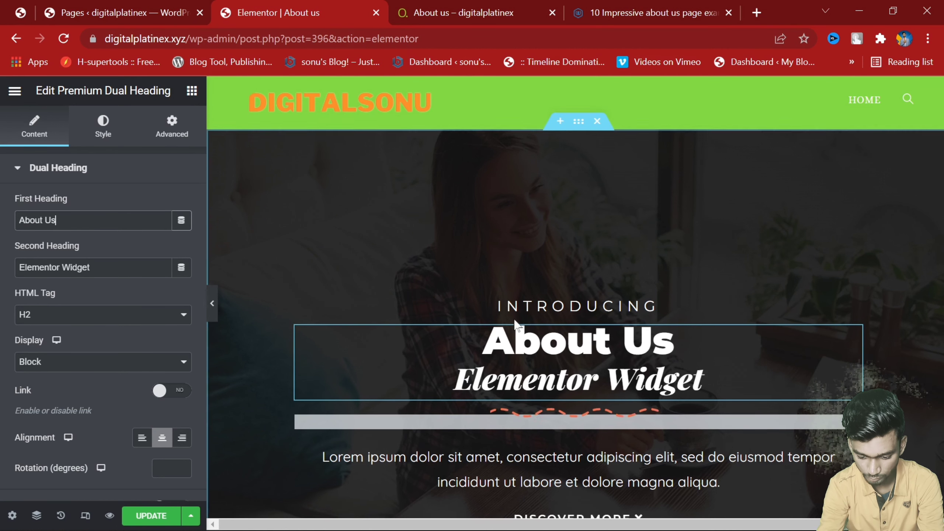
{"action": "left_click", "coordinate": [128, 268]}
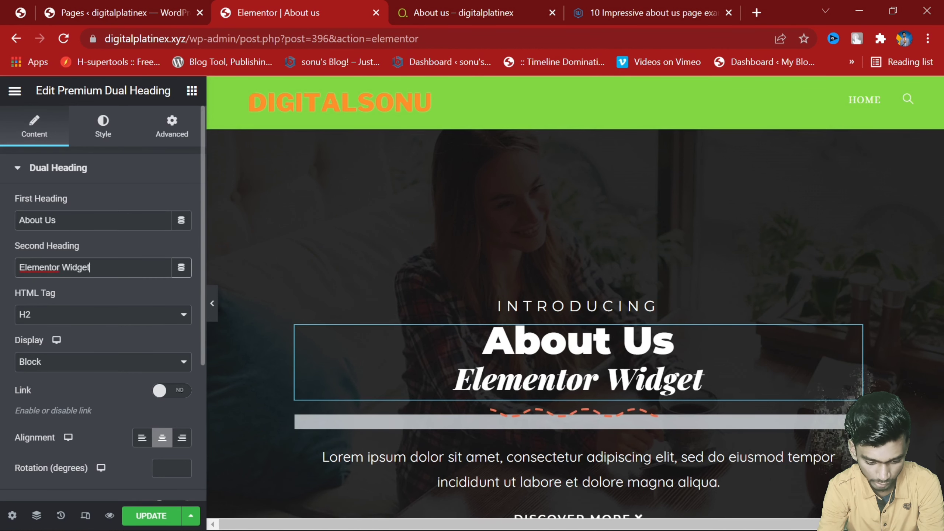
{"action": "key", "text": "BackSpace"}
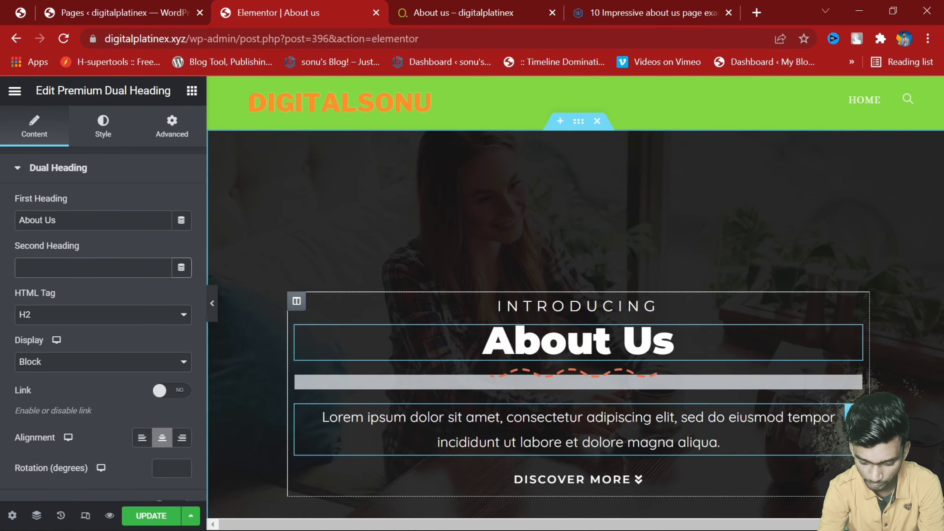
Step: Open the placeholder paragraph and the Discover More button to check their content settings, and update the page
{"action": "left_click", "coordinate": [576, 427]}
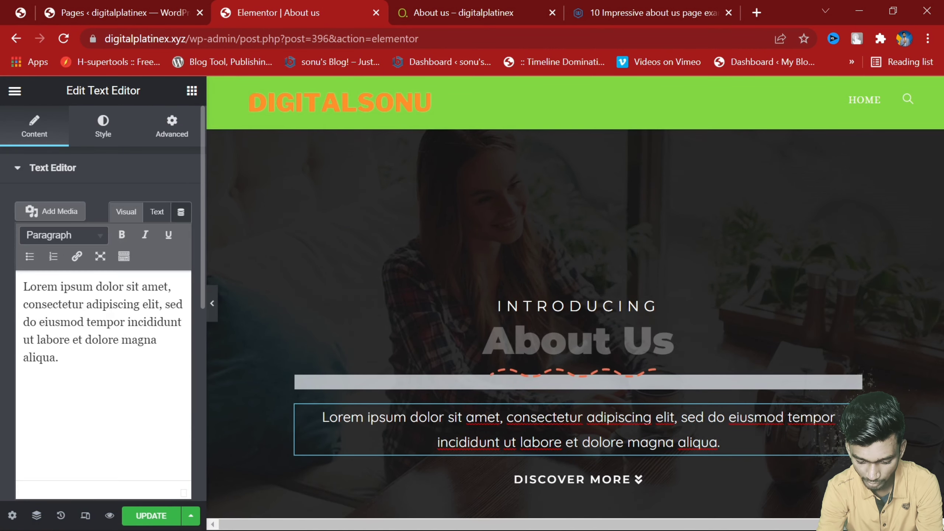
{"action": "triple_click", "coordinate": [111, 305]}
{"action": "scroll", "coordinate": [451, 392], "scroll_direction": "down", "scroll_amount": 3}
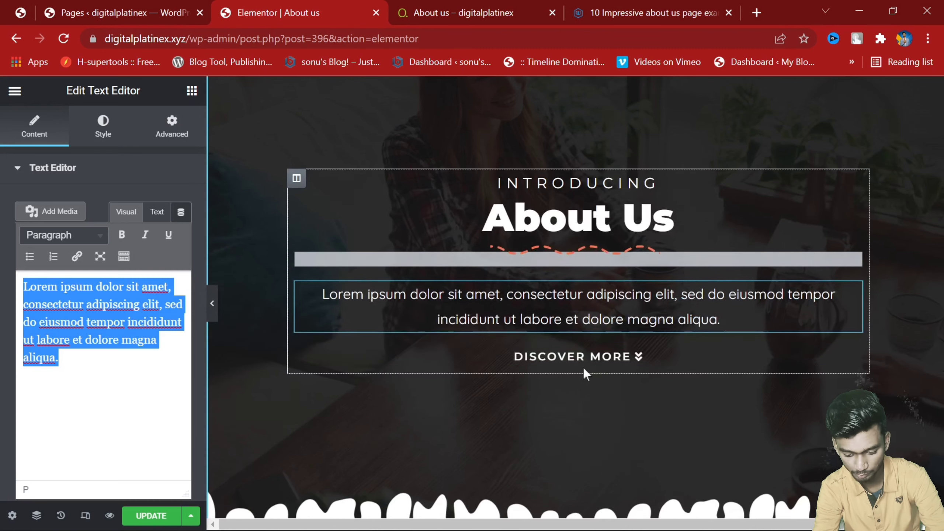
{"action": "left_click", "coordinate": [599, 364]}
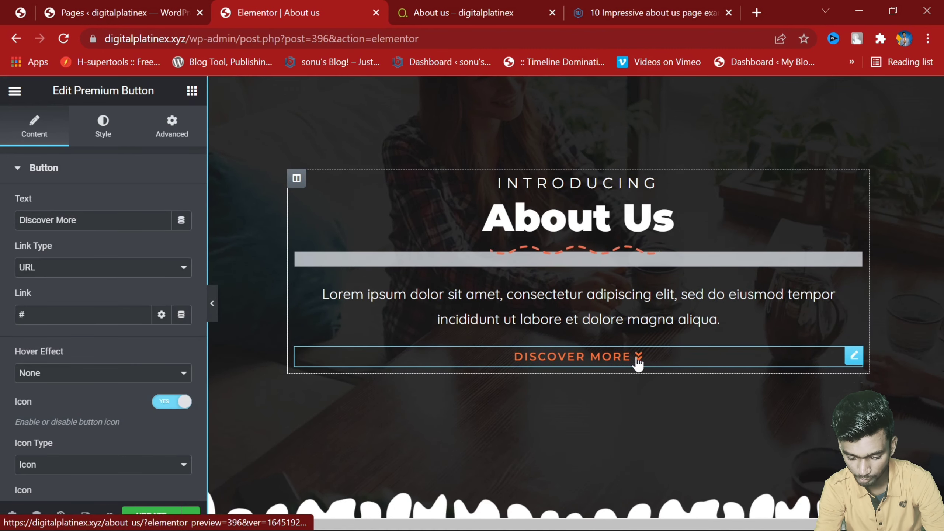
{"action": "scroll", "coordinate": [638, 363], "scroll_direction": "down", "scroll_amount": 6}
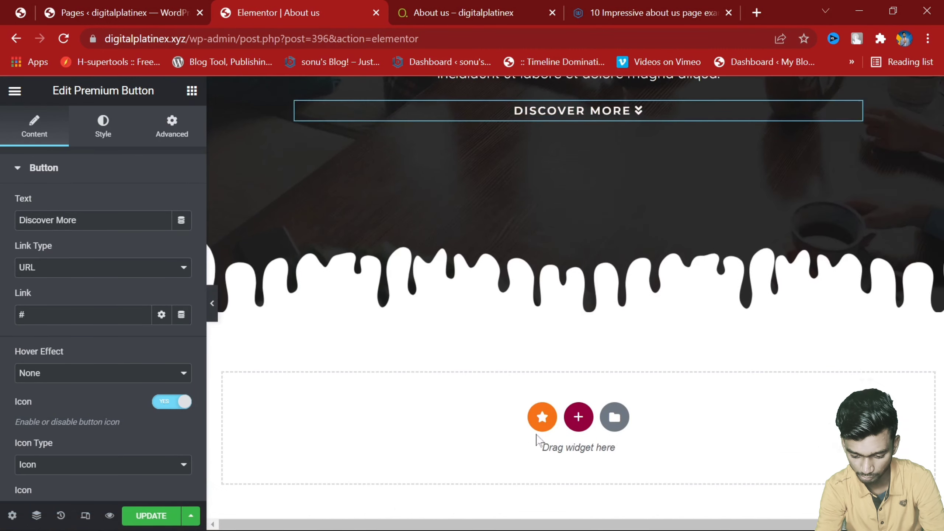
{"action": "scroll", "coordinate": [785, 277], "scroll_direction": "up", "scroll_amount": 9}
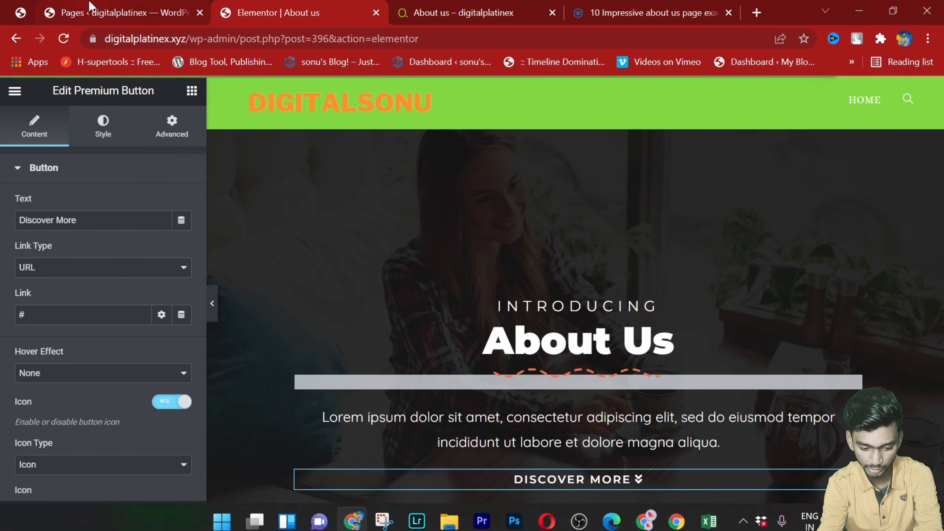
Step: Review the published About us page, from the hero section down to the dripping separator and the footer
{"action": "left_click", "coordinate": [466, 13]}
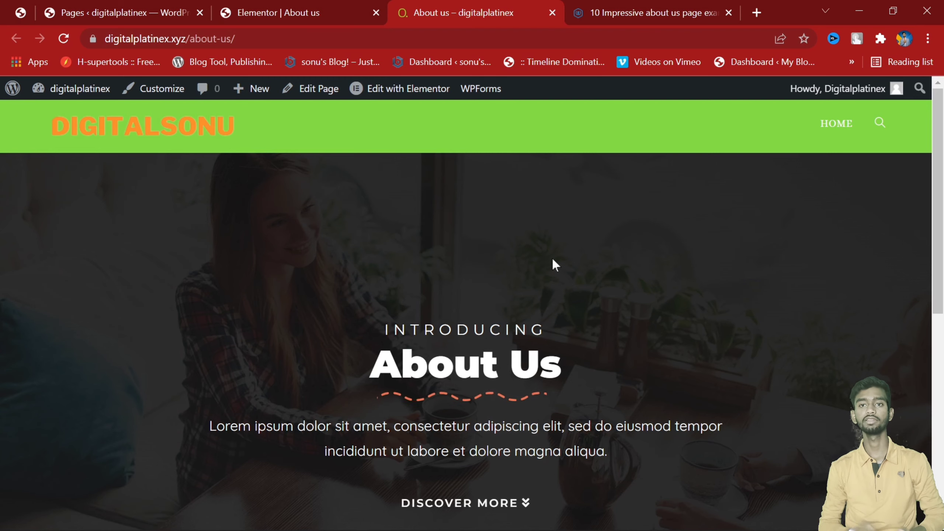
{"action": "scroll", "coordinate": [553, 259], "scroll_direction": "down", "scroll_amount": 9}
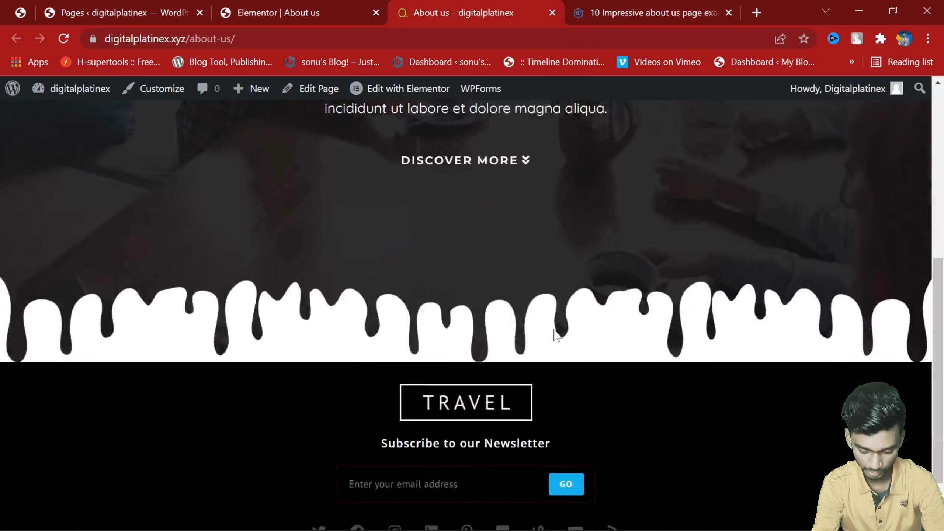
{"action": "scroll", "coordinate": [553, 259], "scroll_direction": "up", "scroll_amount": 6}
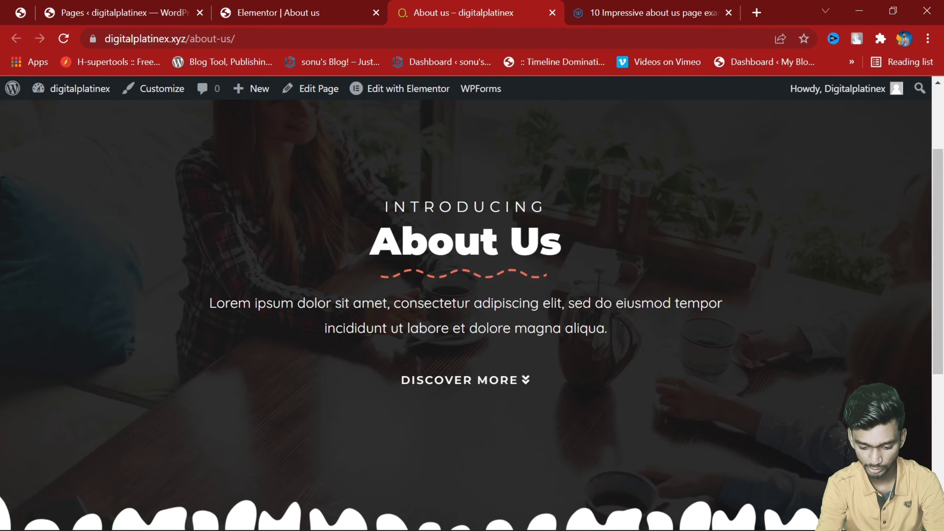
{"action": "scroll", "coordinate": [466, 305], "scroll_direction": "up", "scroll_amount": 3}
{"action": "scroll", "coordinate": [425, 383], "scroll_direction": "down", "scroll_amount": 9}
{"action": "scroll", "coordinate": [430, 388], "scroll_direction": "up", "scroll_amount": 6}
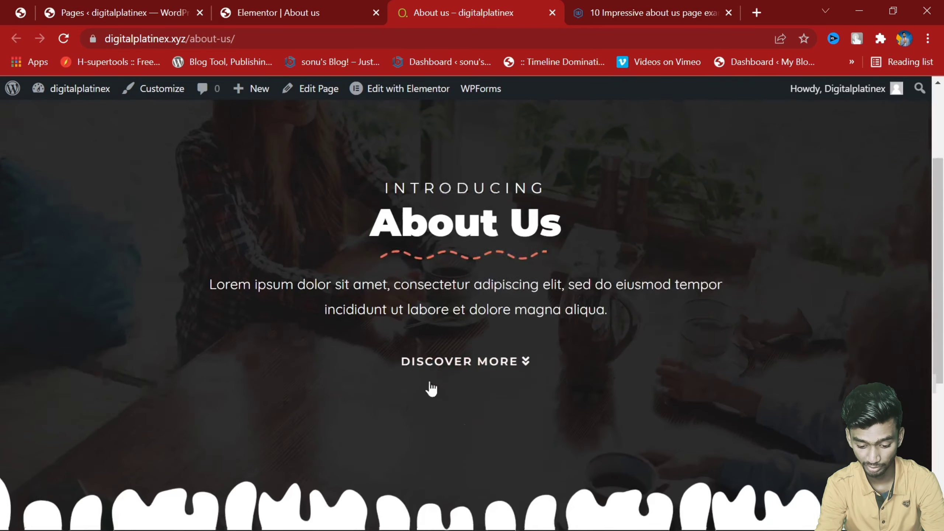
{"action": "scroll", "coordinate": [361, 387], "scroll_direction": "down", "scroll_amount": 3}
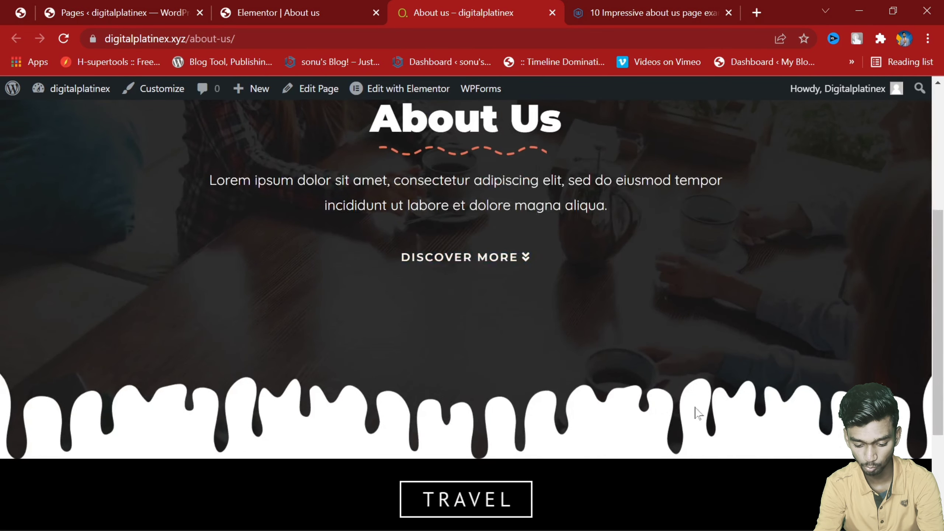
{"action": "scroll", "coordinate": [706, 410], "scroll_direction": "up", "scroll_amount": 6}
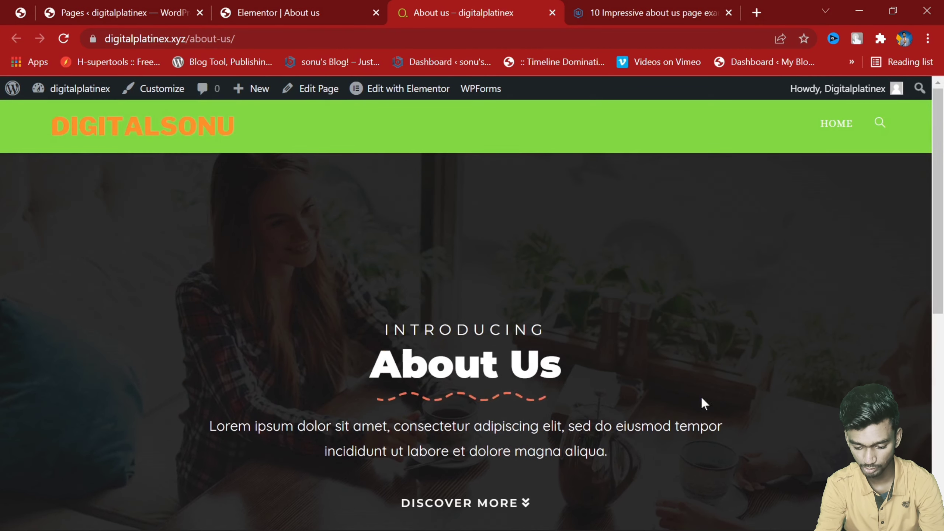
Step: Return to the Elementor editor and set the hero section's background image position to Center Center with Default attachment
{"action": "left_click", "coordinate": [335, 8]}
{"action": "scroll", "coordinate": [577, 133], "scroll_direction": "down", "scroll_amount": 8}
{"action": "scroll", "coordinate": [577, 133], "scroll_direction": "up", "scroll_amount": 8}
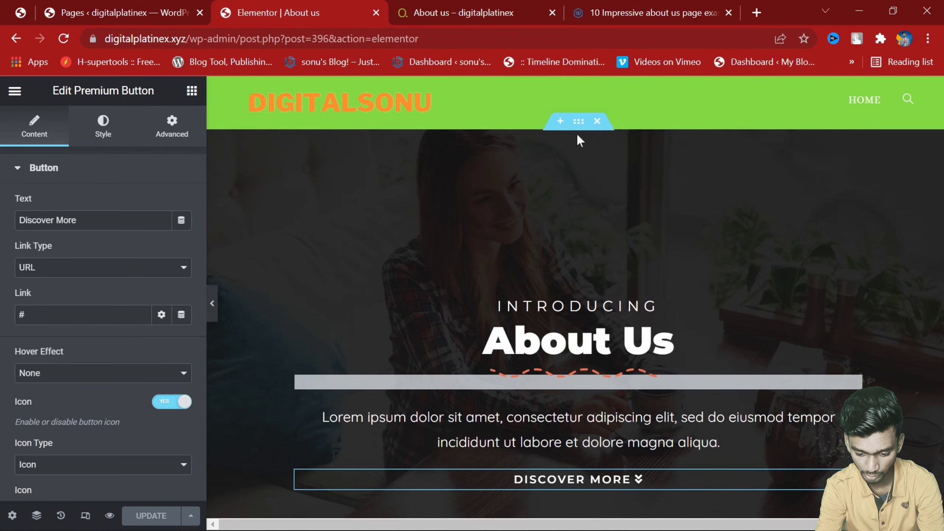
{"action": "left_click", "coordinate": [578, 121]}
{"action": "left_click", "coordinate": [104, 126]}
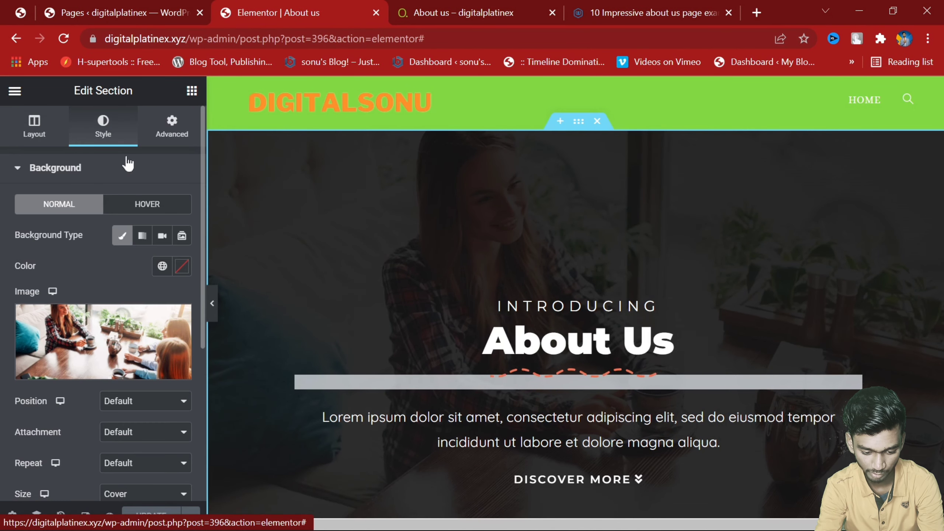
{"action": "left_click", "coordinate": [142, 406]}
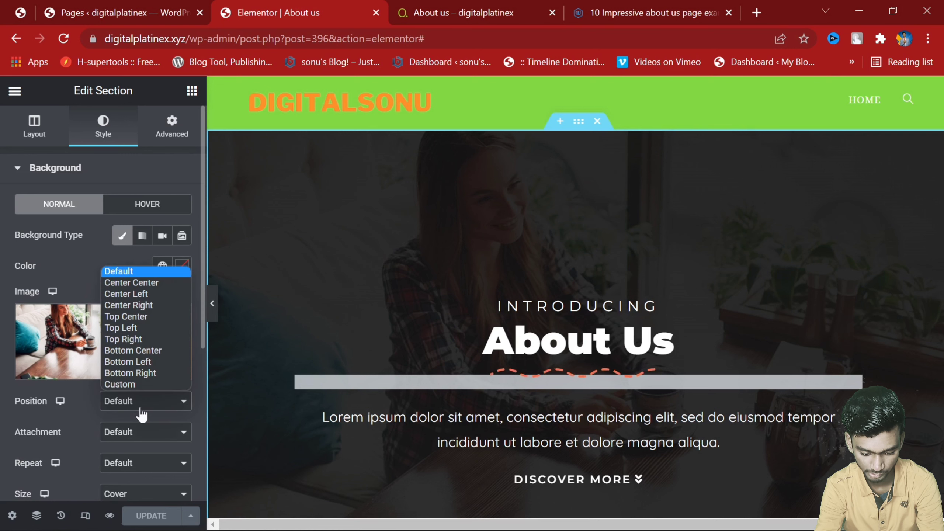
{"action": "left_click", "coordinate": [138, 286]}
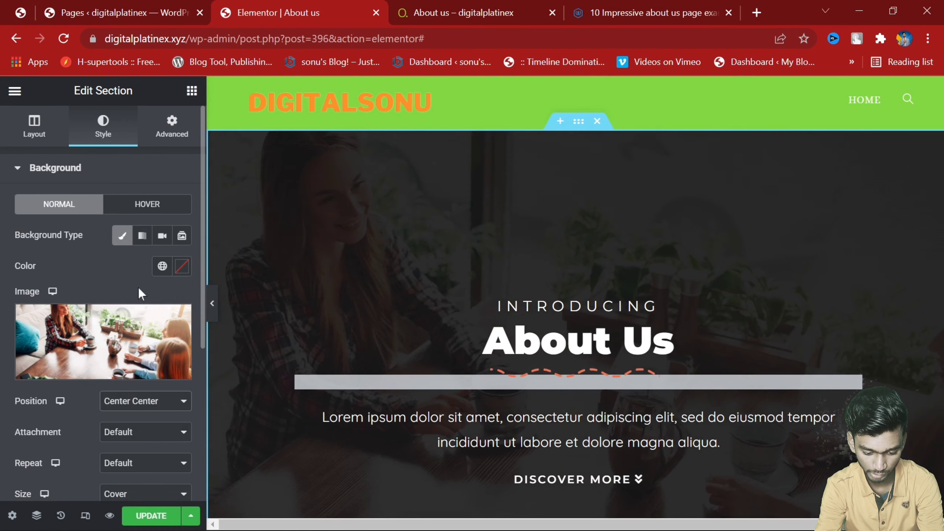
{"action": "left_click", "coordinate": [134, 433]}
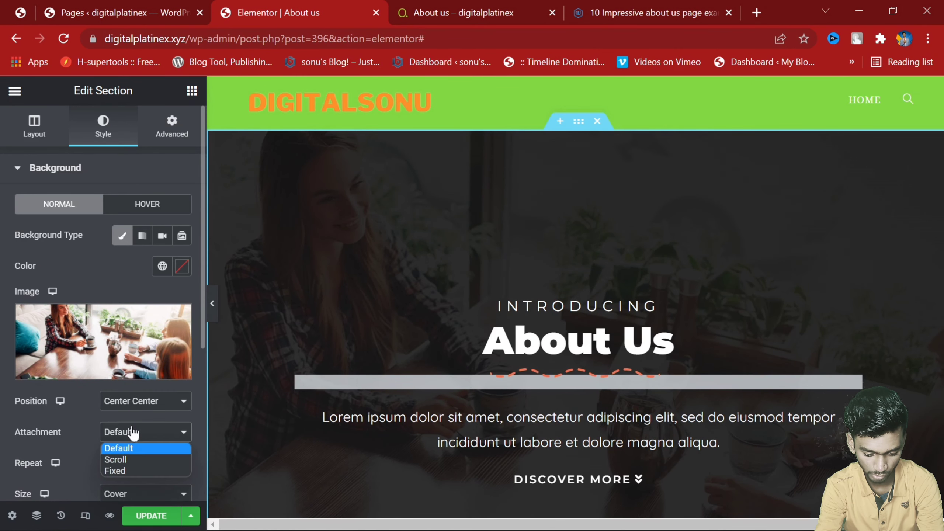
{"action": "left_click", "coordinate": [104, 449]}
{"action": "scroll", "coordinate": [97, 450], "scroll_direction": "down", "scroll_amount": 5}
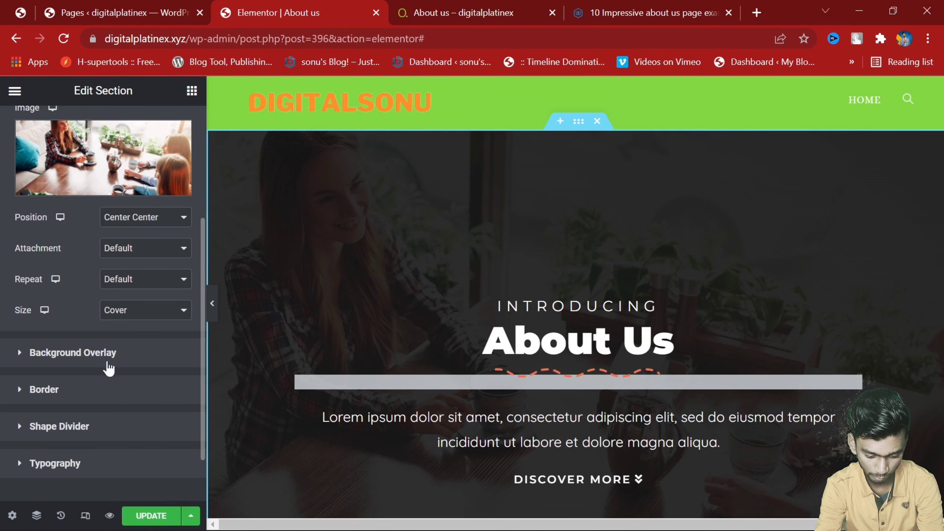
Step: Try the Auto and Custom display sizes for the hero section's background image, then set the size back to Cover
{"action": "left_click", "coordinate": [145, 320]}
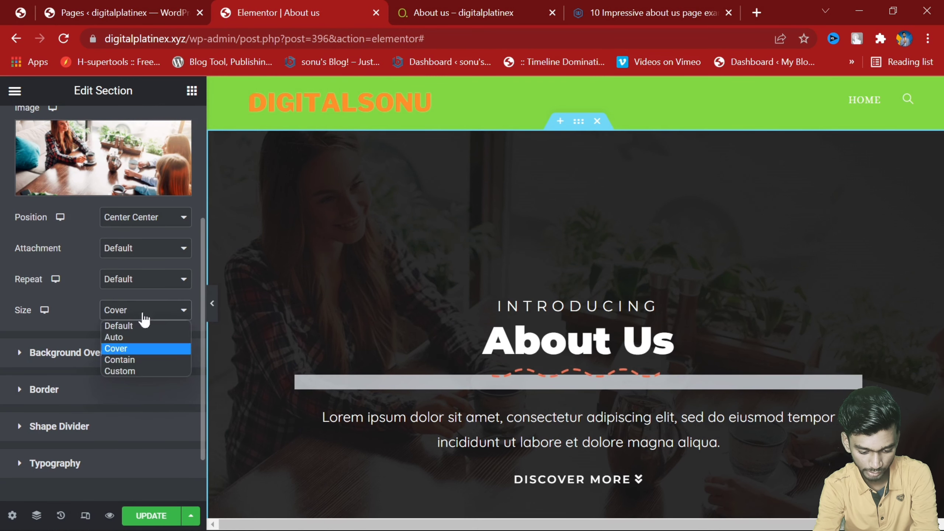
{"action": "left_click", "coordinate": [140, 337]}
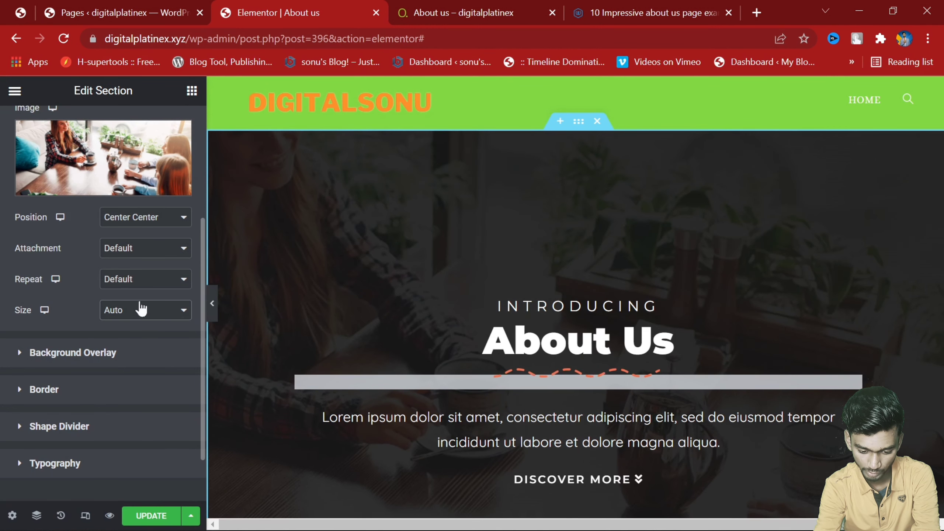
{"action": "left_click", "coordinate": [142, 310]}
{"action": "left_click", "coordinate": [141, 350]}
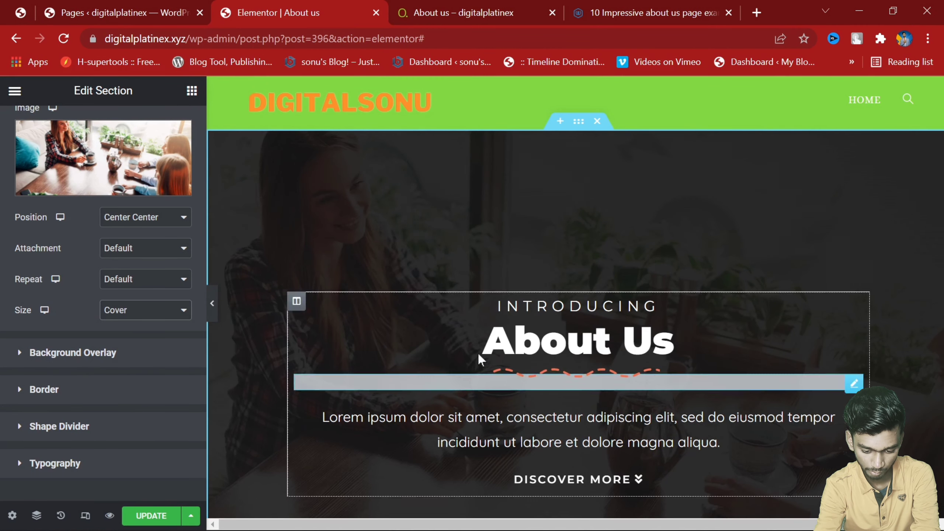
{"action": "left_click", "coordinate": [144, 311]}
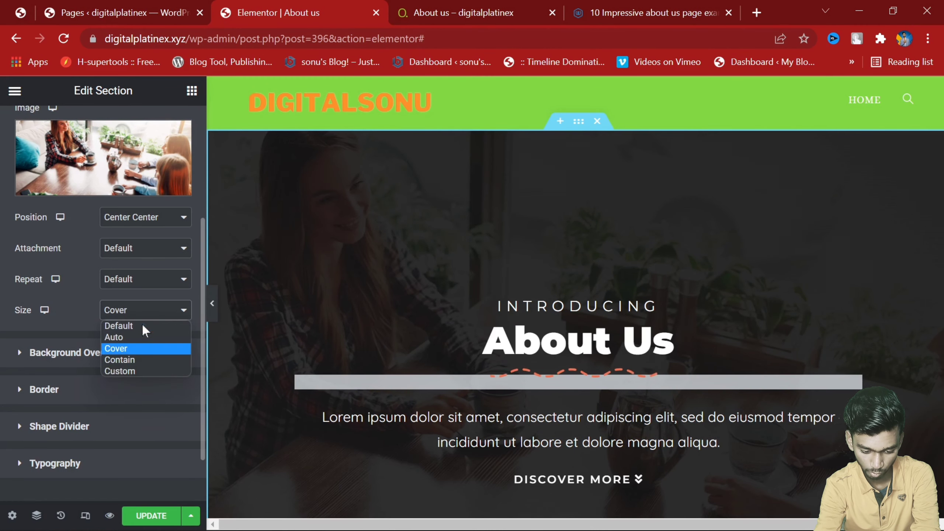
{"action": "left_click", "coordinate": [137, 371]}
{"action": "scroll", "coordinate": [327, 346], "scroll_direction": "down", "scroll_amount": 5}
{"action": "scroll", "coordinate": [576, 201], "scroll_direction": "up", "scroll_amount": 5}
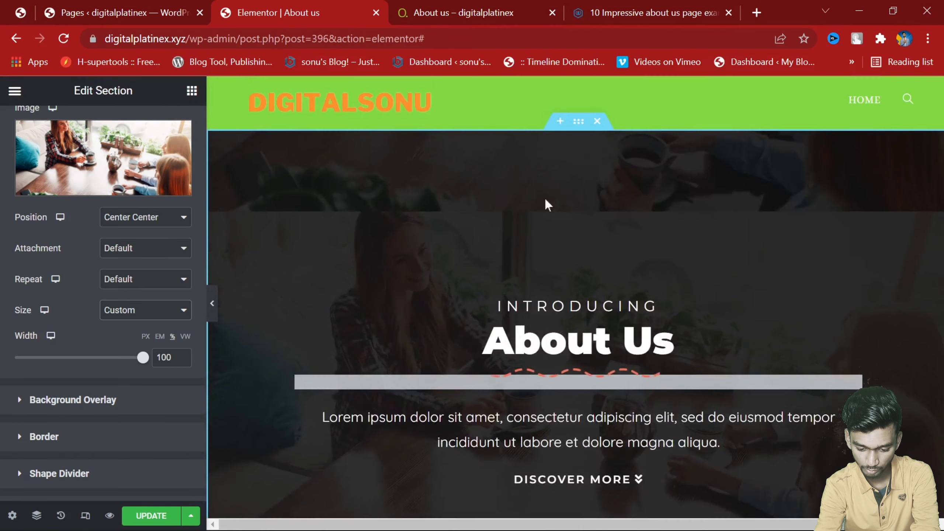
{"action": "left_click", "coordinate": [172, 310]}
{"action": "left_click", "coordinate": [162, 337]}
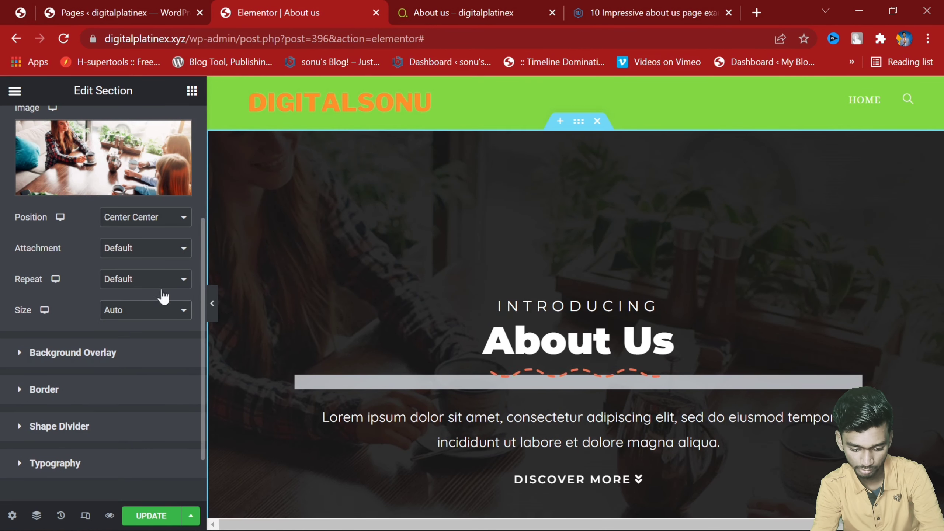
{"action": "left_click", "coordinate": [104, 317]}
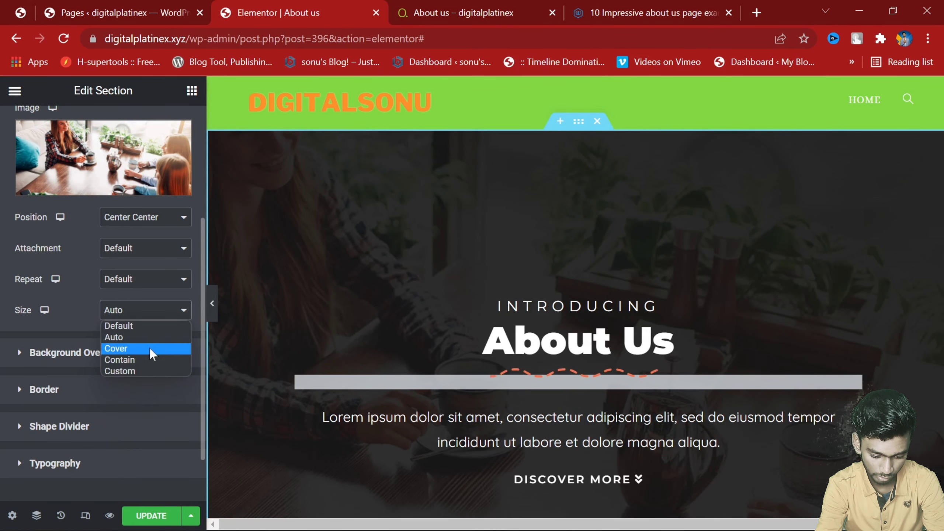
{"action": "left_click", "coordinate": [149, 349]}
Step: Update the page, then reload the published About us page and check the hero section with its repositioned background
{"action": "scroll", "coordinate": [334, 298], "scroll_direction": "down", "scroll_amount": 3}
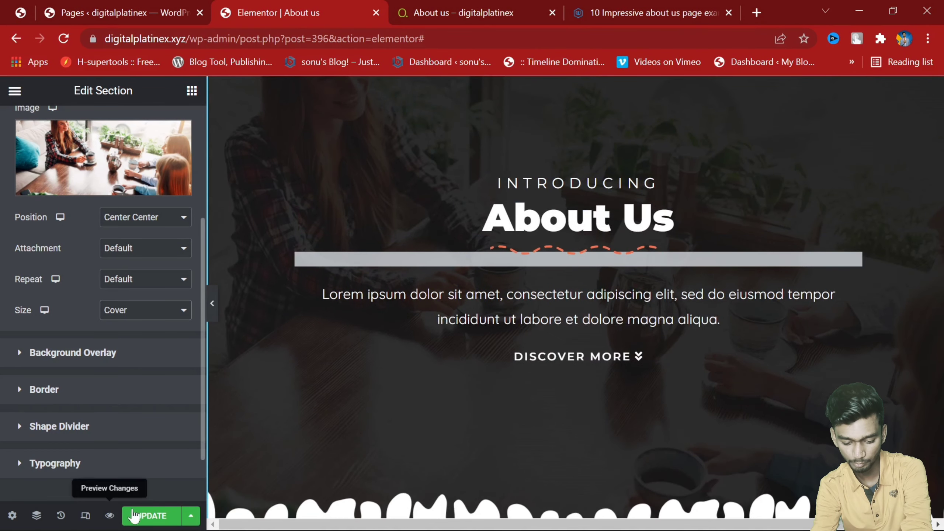
{"action": "left_click", "coordinate": [151, 515]}
{"action": "left_click", "coordinate": [480, 12]}
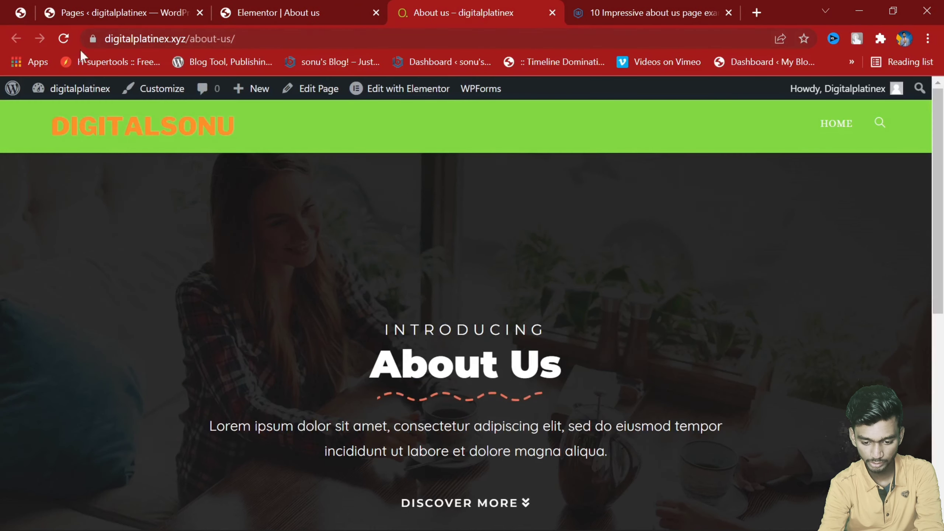
{"action": "left_click", "coordinate": [64, 38]}
{"action": "scroll", "coordinate": [514, 388], "scroll_direction": "down", "scroll_amount": 3}
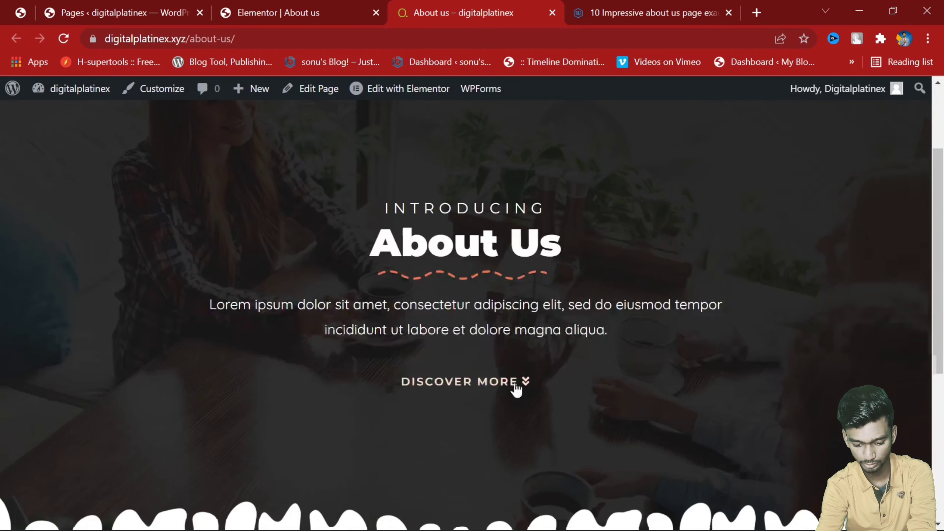
{"action": "scroll", "coordinate": [514, 385], "scroll_direction": "down", "scroll_amount": 3}
{"action": "scroll", "coordinate": [474, 302], "scroll_direction": "up", "scroll_amount": 3}
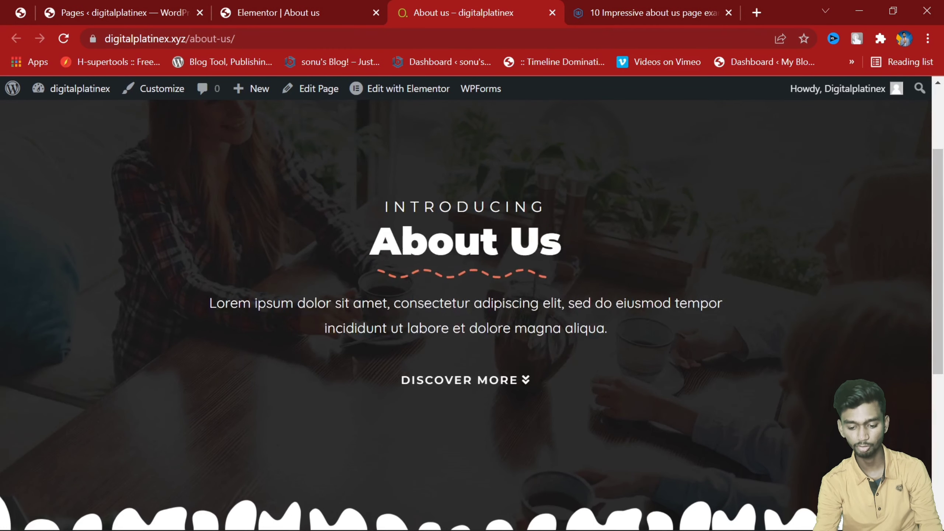
{"action": "scroll", "coordinate": [469, 295], "scroll_direction": "up", "scroll_amount": 3}
{"action": "scroll", "coordinate": [468, 298], "scroll_direction": "down", "scroll_amount": 10}
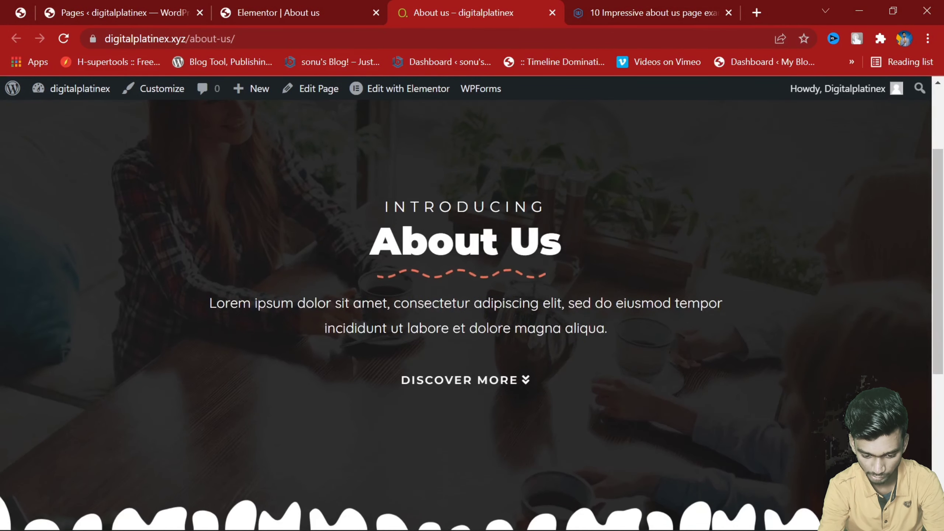
{"action": "scroll", "coordinate": [467, 297], "scroll_direction": "up", "scroll_amount": 10}
Step: Back in the Elementor editor, open the Premium Templates library from the empty area below the hero and browse all templates
{"action": "left_click", "coordinate": [311, 4]}
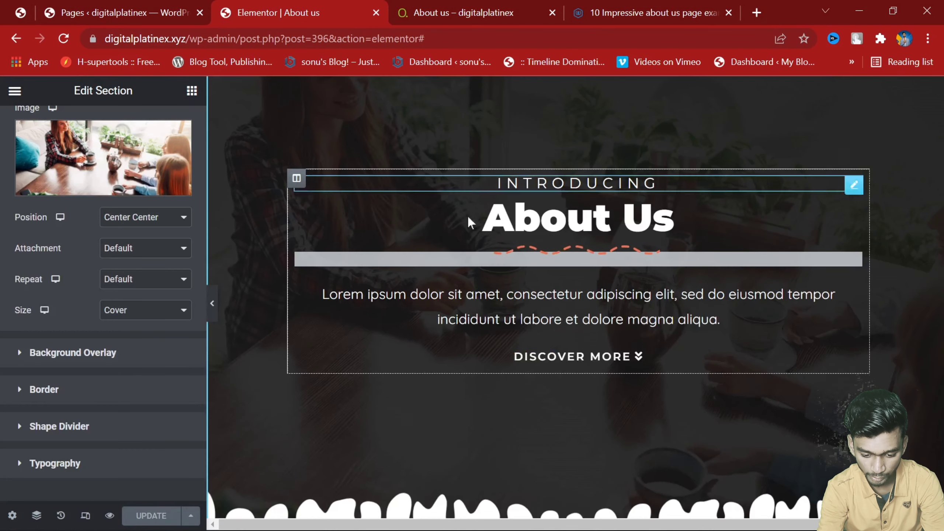
{"action": "scroll", "coordinate": [483, 242], "scroll_direction": "down", "scroll_amount": 10}
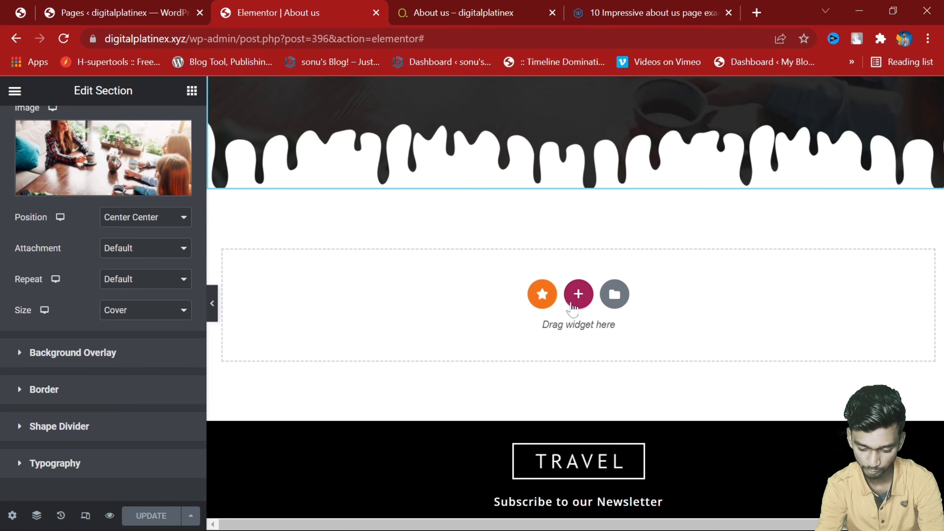
{"action": "left_click", "coordinate": [543, 295]}
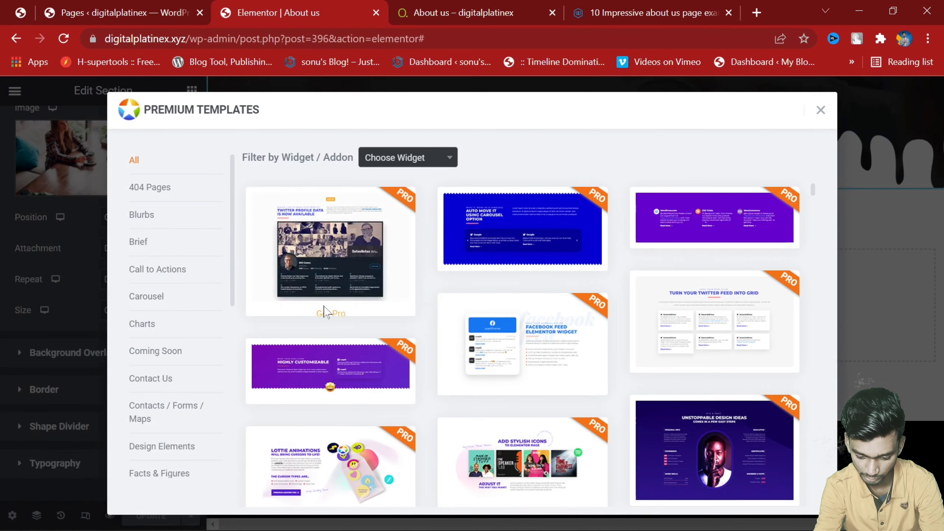
{"action": "scroll", "coordinate": [436, 354], "scroll_direction": "down", "scroll_amount": 3}
{"action": "scroll", "coordinate": [521, 354], "scroll_direction": "down", "scroll_amount": 3}
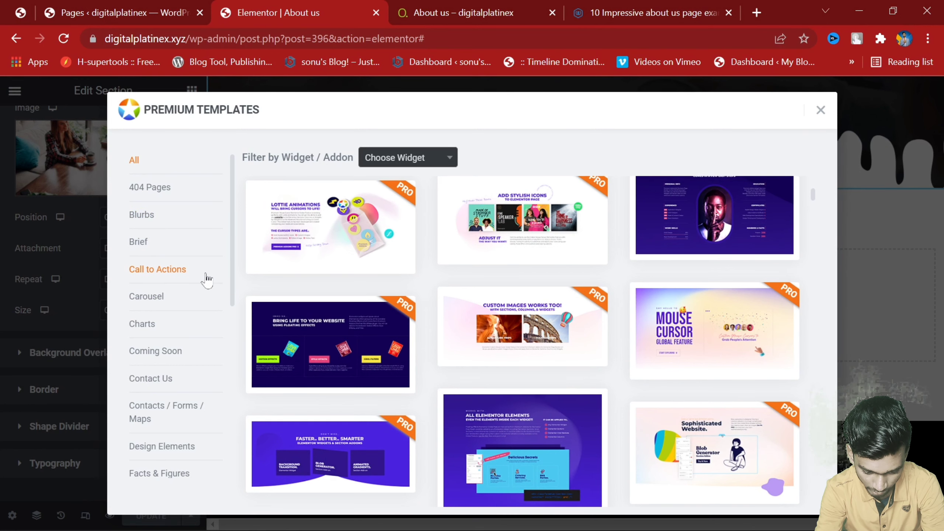
{"action": "scroll", "coordinate": [415, 375], "scroll_direction": "down", "scroll_amount": 6}
{"action": "mouse_move", "coordinate": [569, 262]}
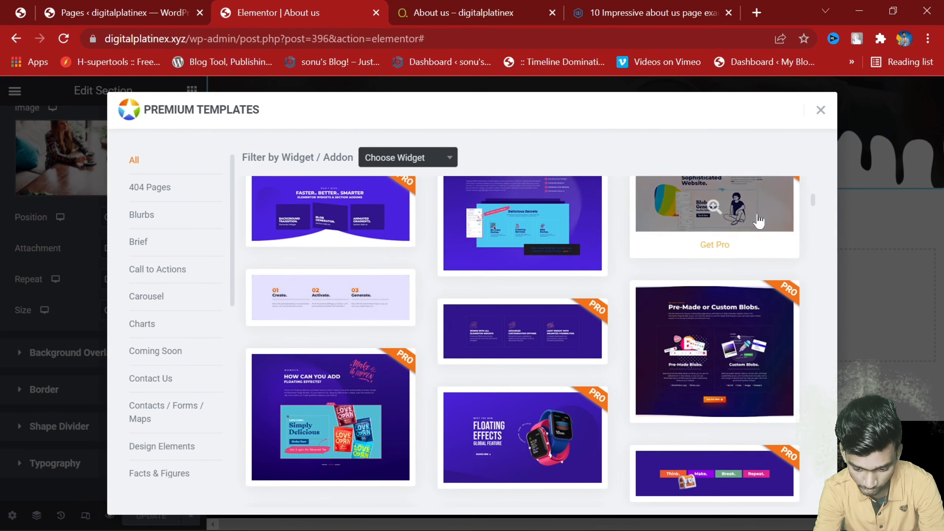
{"action": "scroll", "coordinate": [525, 320], "scroll_direction": "down", "scroll_amount": 3}
{"action": "scroll", "coordinate": [746, 272], "scroll_direction": "up", "scroll_amount": 3}
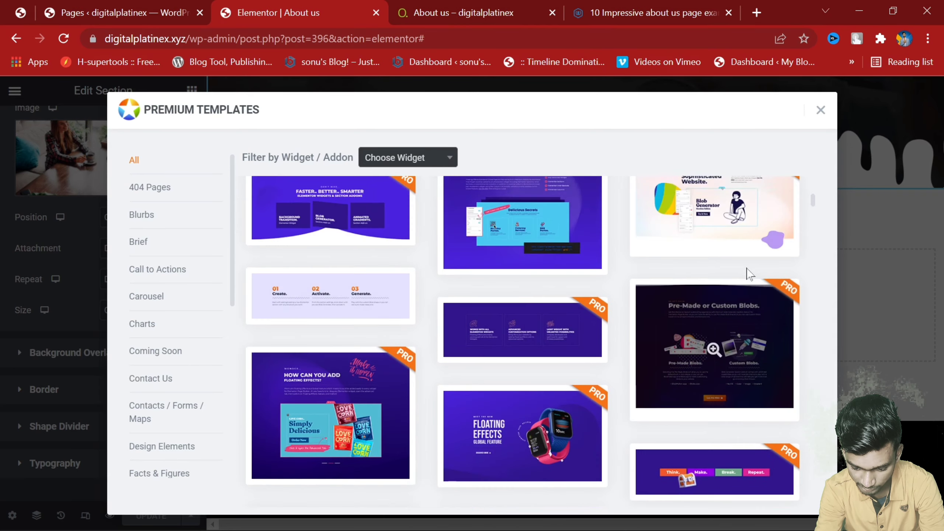
{"action": "scroll", "coordinate": [657, 310], "scroll_direction": "down", "scroll_amount": 6}
{"action": "scroll", "coordinate": [568, 352], "scroll_direction": "down", "scroll_amount": 3}
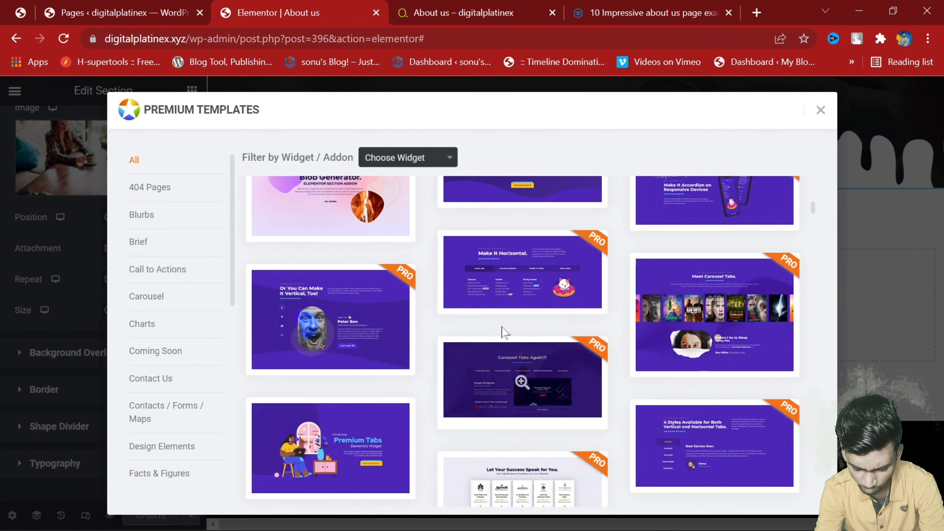
{"action": "scroll", "coordinate": [483, 335], "scroll_direction": "up", "scroll_amount": 3}
{"action": "scroll", "coordinate": [405, 385], "scroll_direction": "down", "scroll_amount": 7}
{"action": "scroll", "coordinate": [381, 350], "scroll_direction": "up", "scroll_amount": 5}
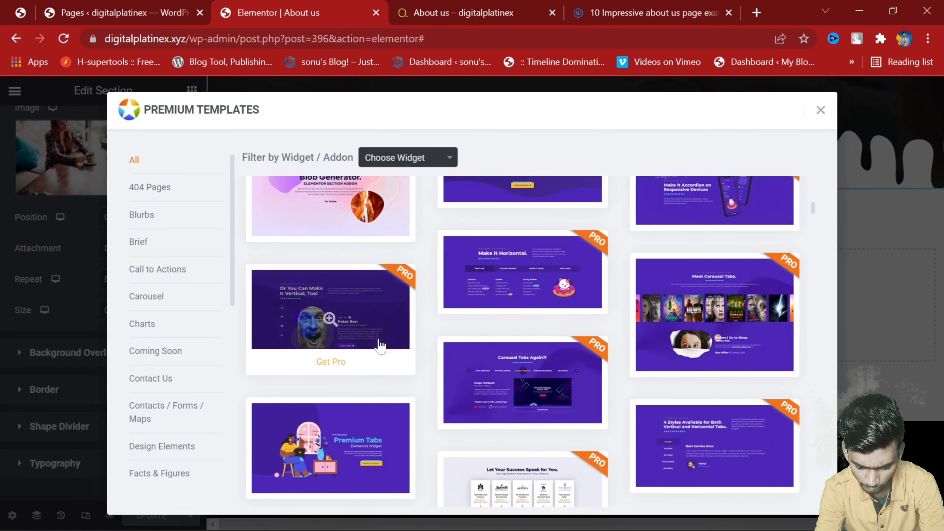
{"action": "scroll", "coordinate": [376, 346], "scroll_direction": "down", "scroll_amount": 5}
{"action": "scroll", "coordinate": [520, 335], "scroll_direction": "down", "scroll_amount": 5}
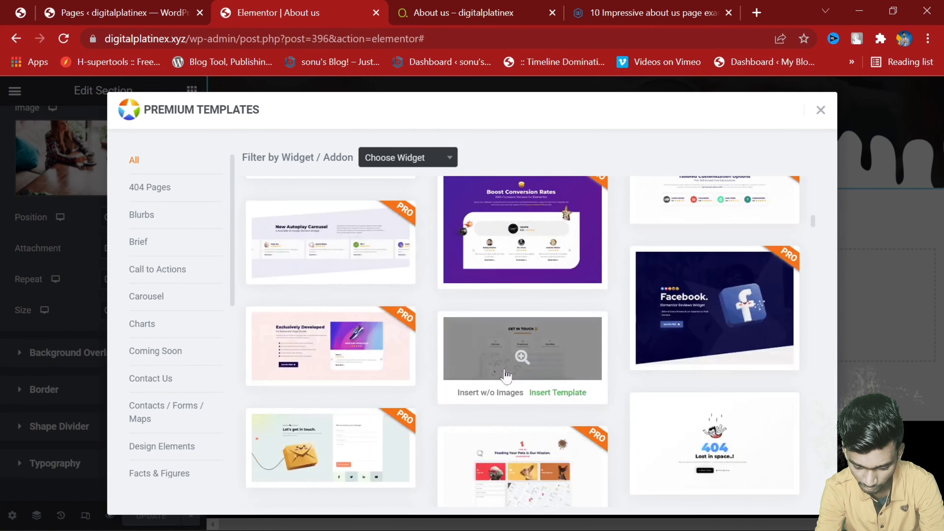
{"action": "scroll", "coordinate": [468, 289], "scroll_direction": "up", "scroll_amount": 5}
{"action": "scroll", "coordinate": [358, 364], "scroll_direction": "down", "scroll_amount": 10}
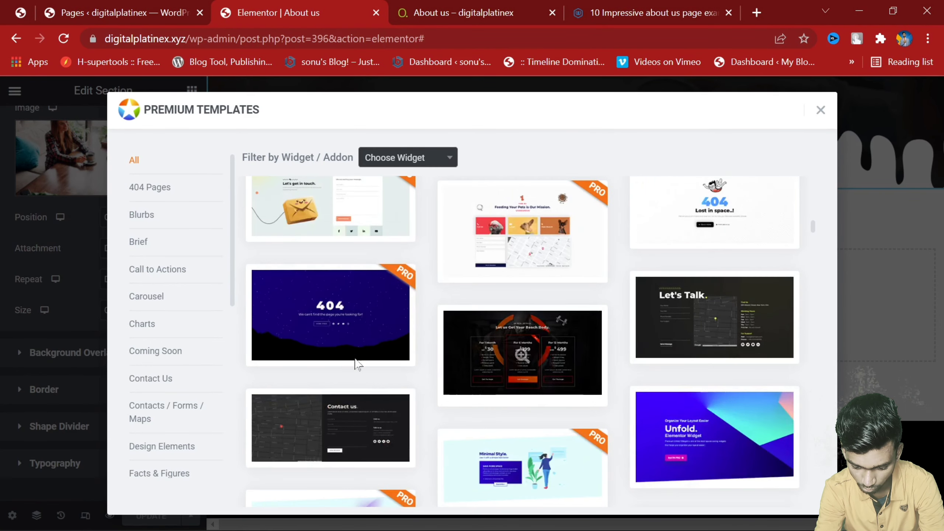
{"action": "scroll", "coordinate": [315, 373], "scroll_direction": "up", "scroll_amount": 1}
{"action": "scroll", "coordinate": [314, 374], "scroll_direction": "down", "scroll_amount": 3}
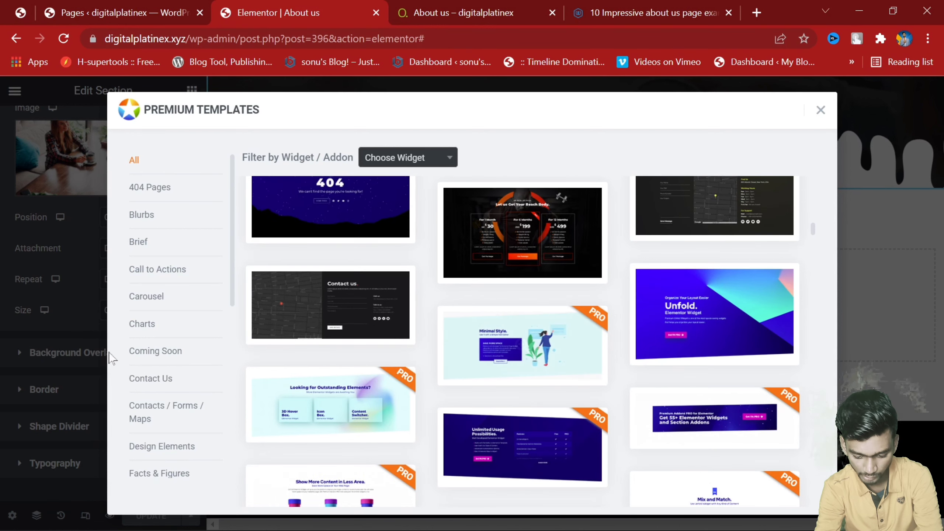
Step: Examine the Blurbs, Brief, Design Elements and Contacts / Forms / Maps template categories for a section that suits the About us page
{"action": "left_click", "coordinate": [159, 213]}
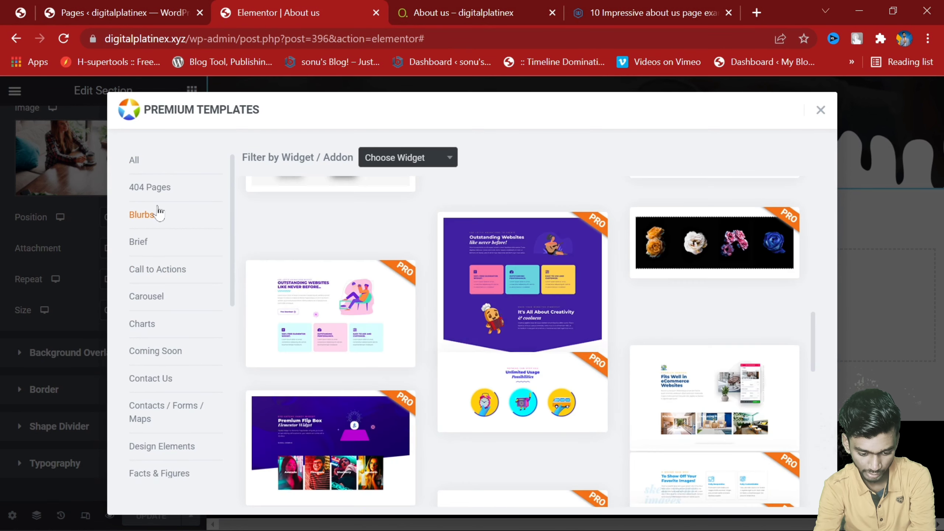
{"action": "scroll", "coordinate": [501, 358], "scroll_direction": "down", "scroll_amount": 2}
{"action": "scroll", "coordinate": [501, 362], "scroll_direction": "up", "scroll_amount": 4}
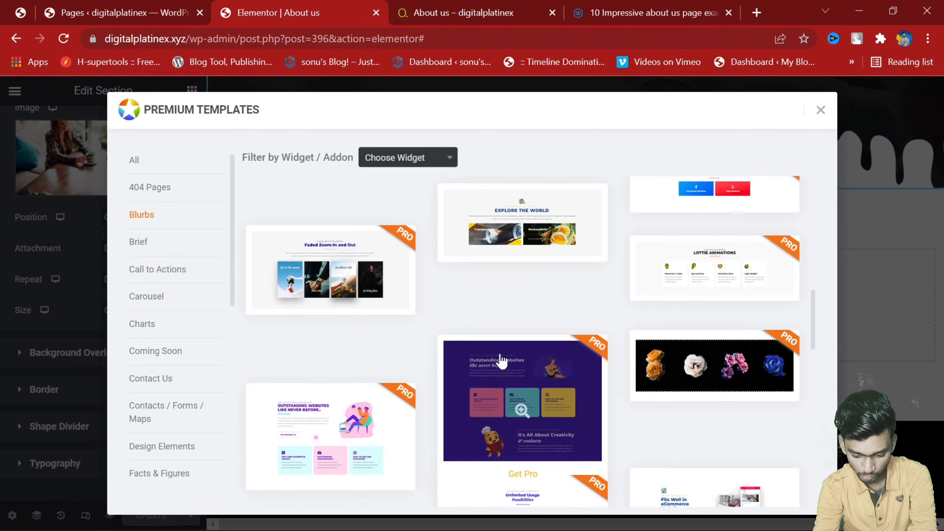
{"action": "scroll", "coordinate": [449, 360], "scroll_direction": "up", "scroll_amount": 5}
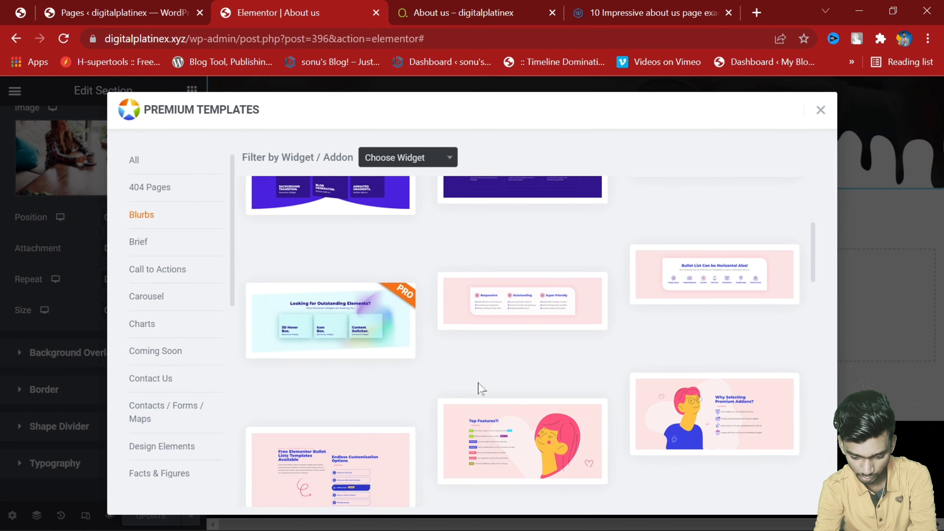
{"action": "scroll", "coordinate": [373, 363], "scroll_direction": "up", "scroll_amount": 5}
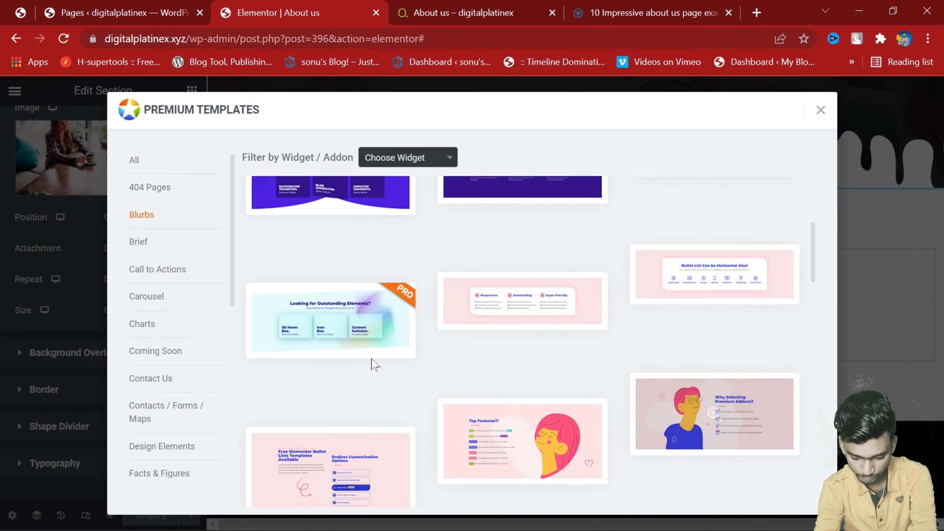
{"action": "left_click", "coordinate": [161, 241]}
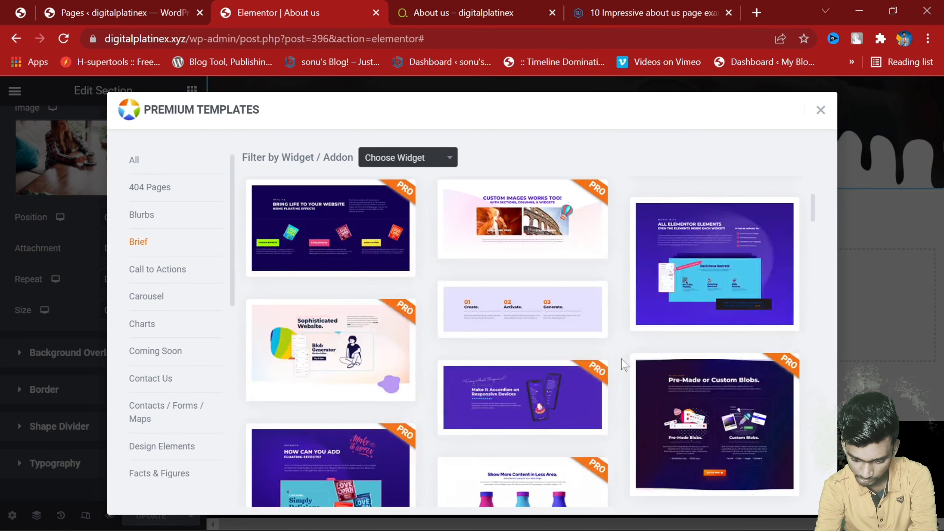
{"action": "scroll", "coordinate": [625, 351], "scroll_direction": "down", "scroll_amount": 5}
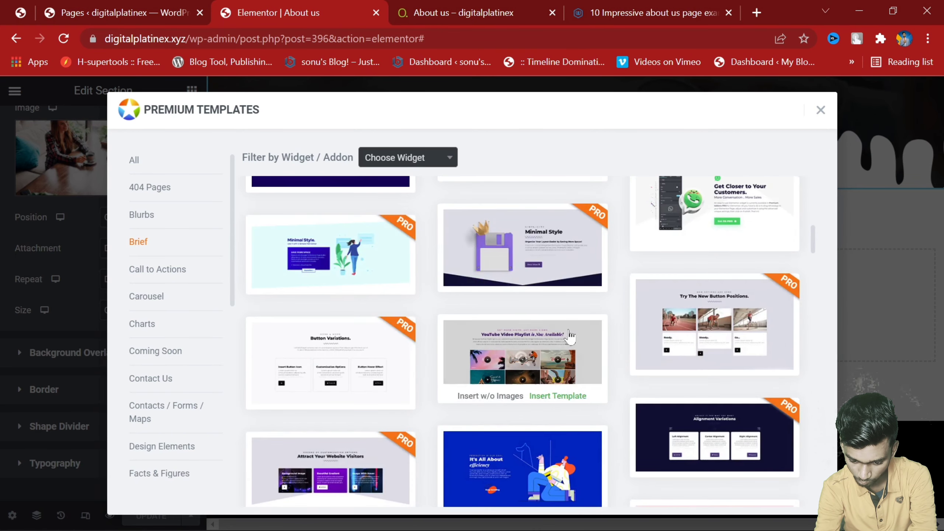
{"action": "mouse_move", "coordinate": [563, 485]}
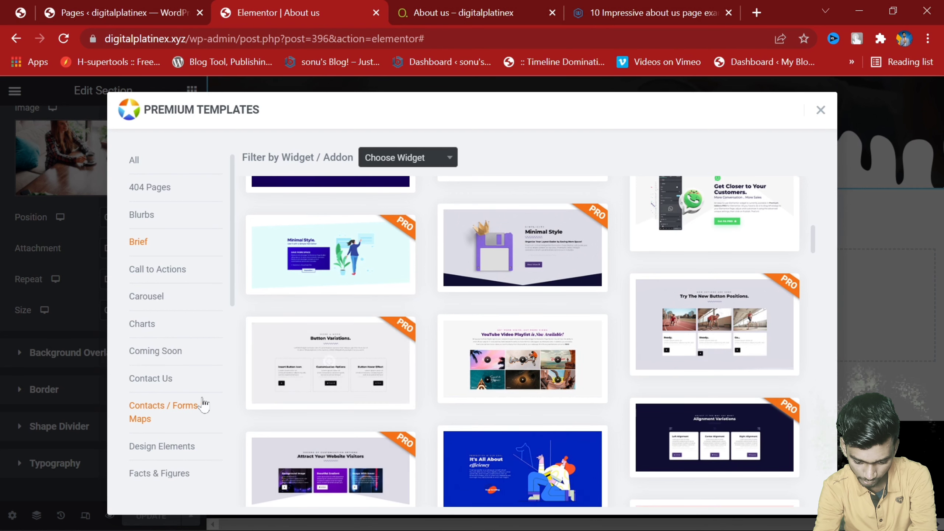
{"action": "left_click", "coordinate": [175, 447]}
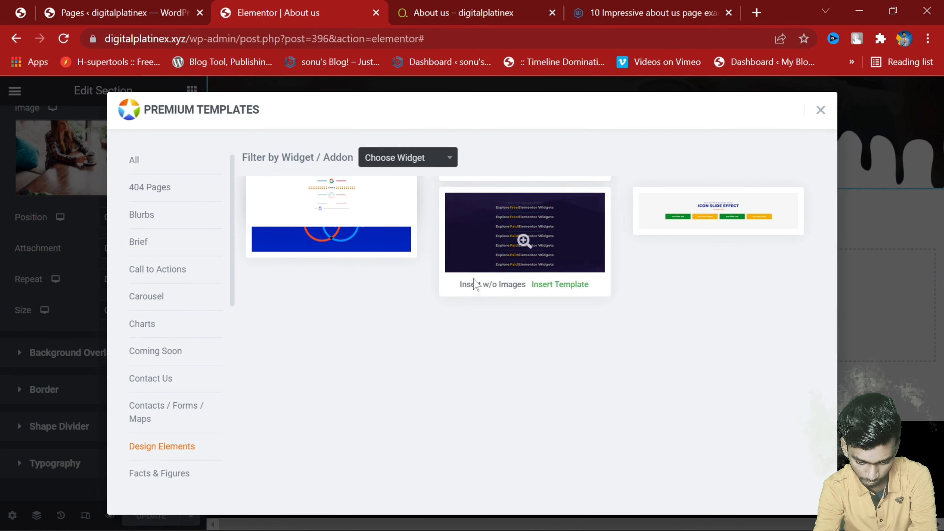
{"action": "left_click", "coordinate": [173, 420]}
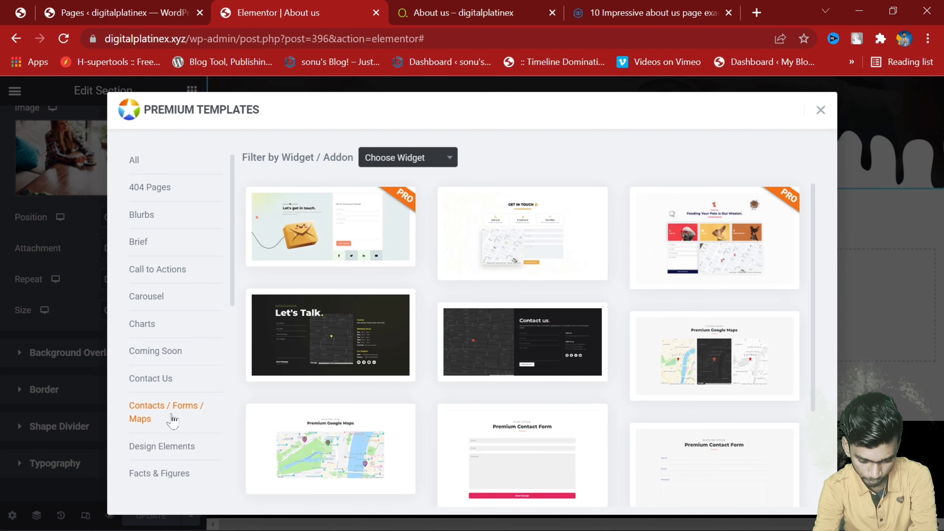
{"action": "scroll", "coordinate": [172, 420], "scroll_direction": "down", "scroll_amount": 3}
{"action": "scroll", "coordinate": [520, 335], "scroll_direction": "down", "scroll_amount": 3}
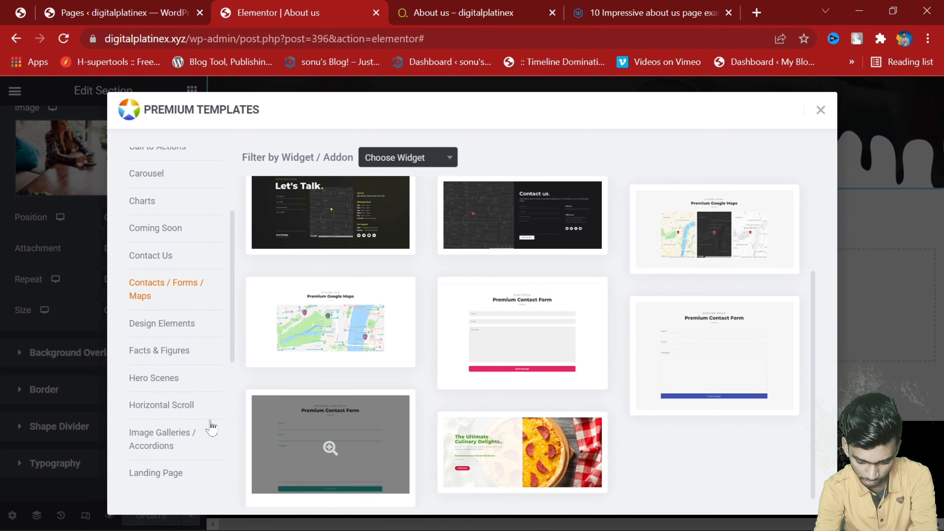
Step: Look through the whole Hero Scenes template category for a suitable section
{"action": "left_click", "coordinate": [163, 379]}
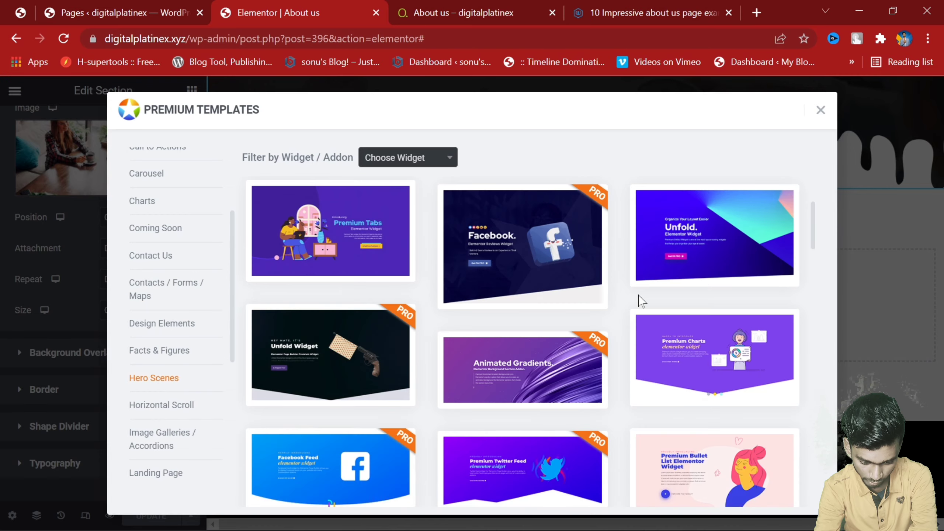
{"action": "scroll", "coordinate": [641, 302], "scroll_direction": "down", "scroll_amount": 5}
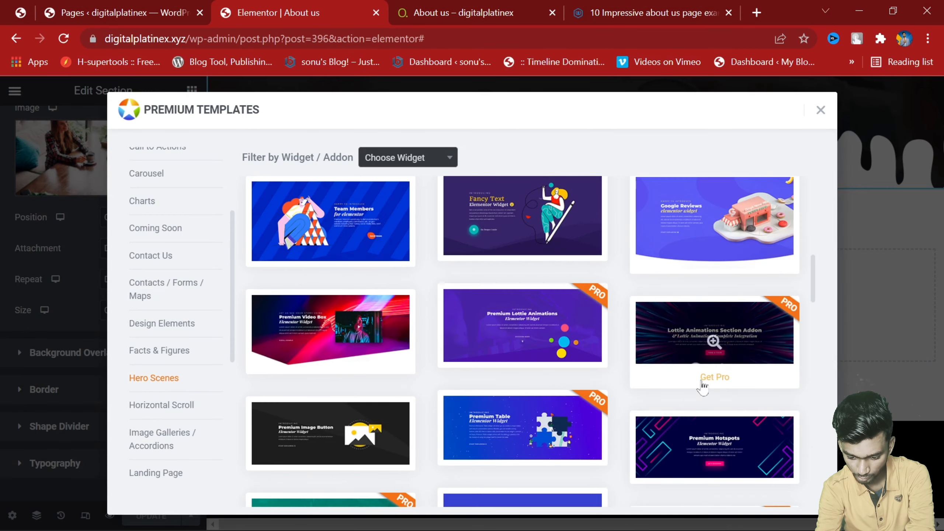
{"action": "scroll", "coordinate": [701, 384], "scroll_direction": "down", "scroll_amount": 3}
{"action": "scroll", "coordinate": [482, 438], "scroll_direction": "down", "scroll_amount": 5}
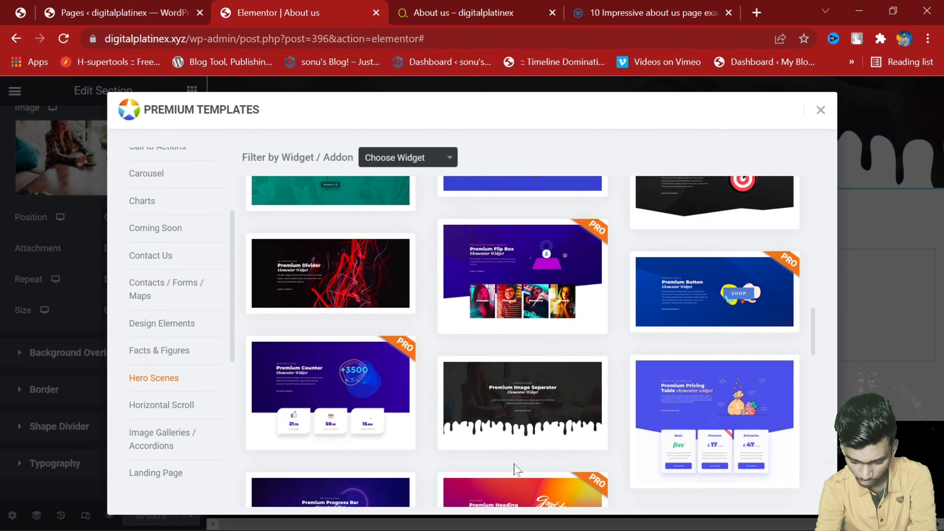
{"action": "scroll", "coordinate": [580, 455], "scroll_direction": "down", "scroll_amount": 3}
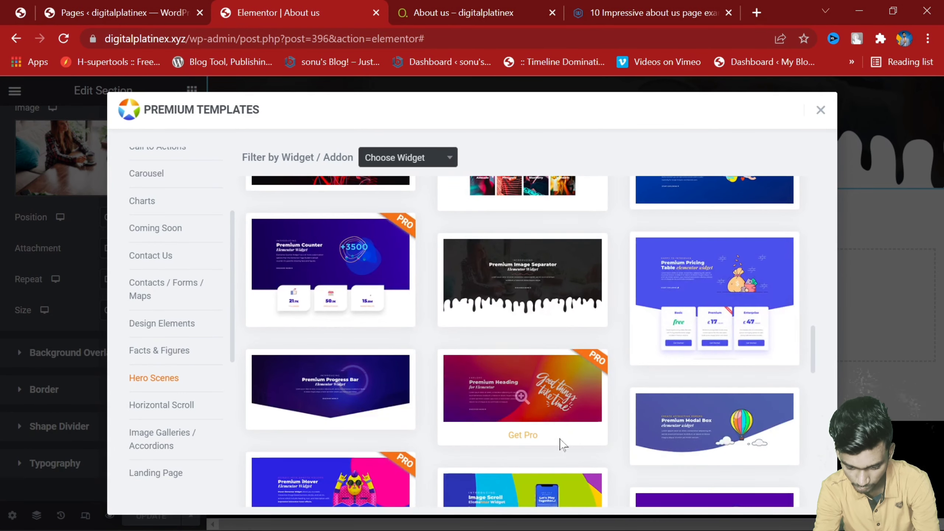
{"action": "scroll", "coordinate": [433, 420], "scroll_direction": "down", "scroll_amount": 3}
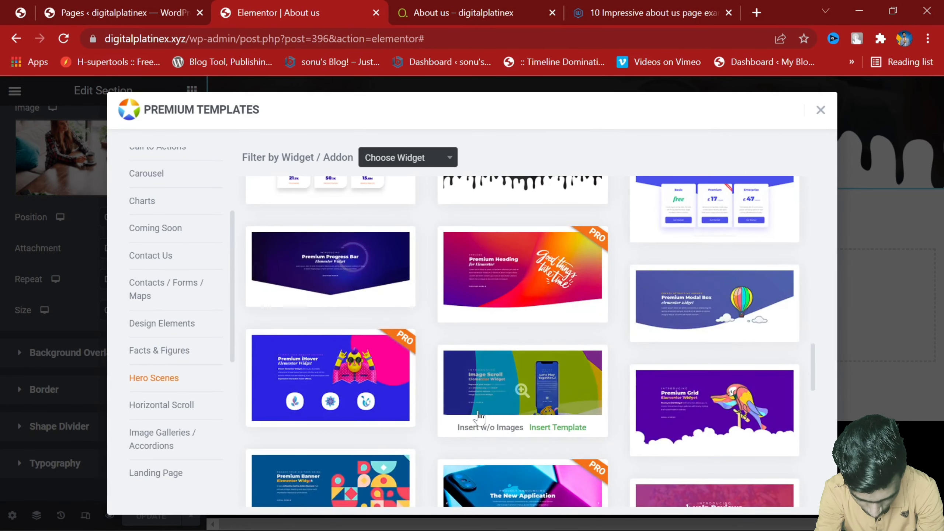
{"action": "scroll", "coordinate": [557, 391], "scroll_direction": "down", "scroll_amount": 3}
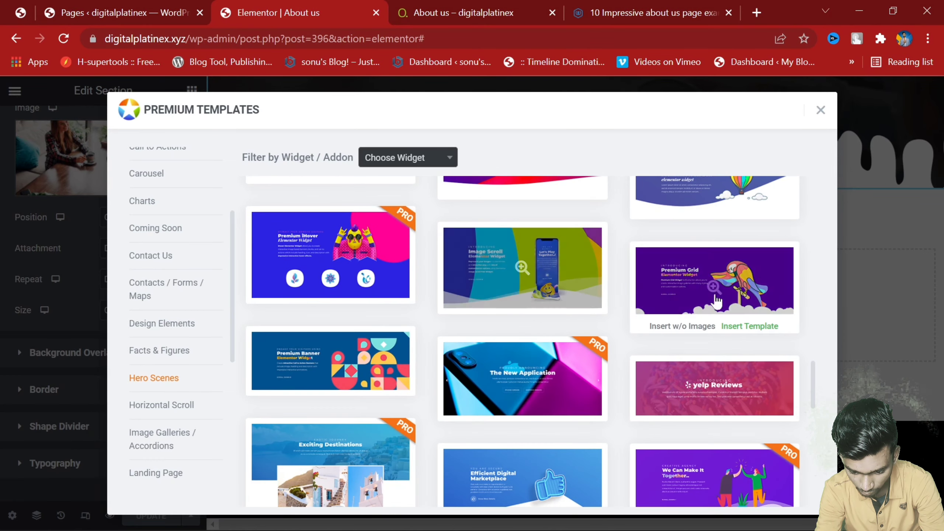
{"action": "scroll", "coordinate": [431, 469], "scroll_direction": "up", "scroll_amount": 3}
{"action": "scroll", "coordinate": [430, 456], "scroll_direction": "down", "scroll_amount": 10}
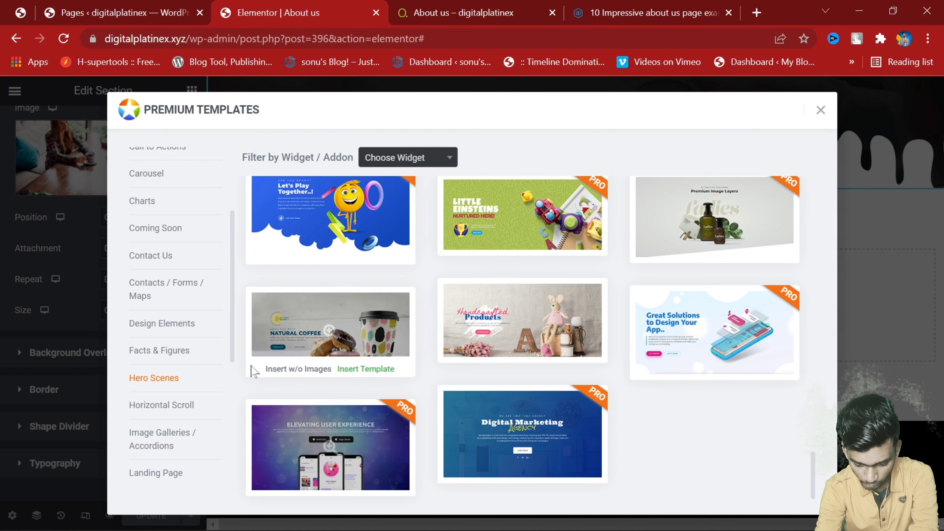
Step: From the Facts & Figures category, insert the Circle Progress Bar template below the hero section, then view the inserted section
{"action": "left_click", "coordinate": [153, 351]}
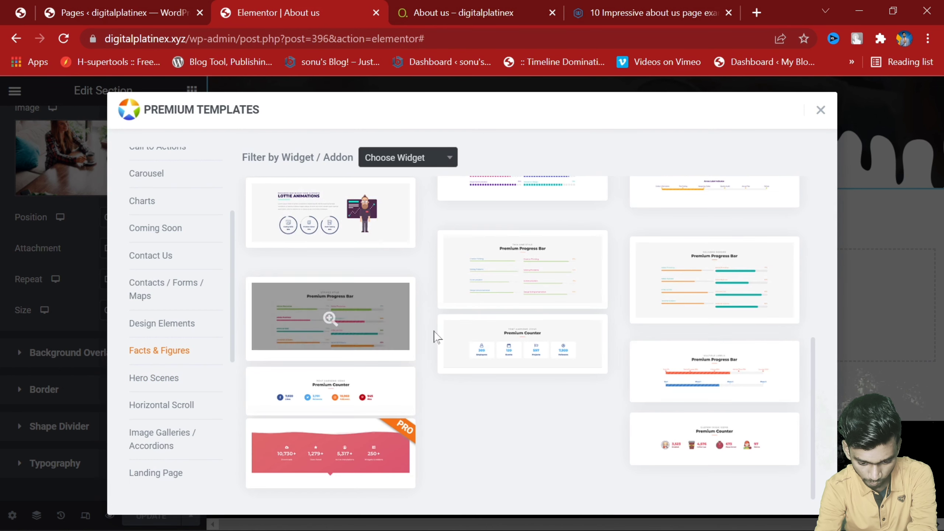
{"action": "scroll", "coordinate": [537, 335], "scroll_direction": "up", "scroll_amount": 4}
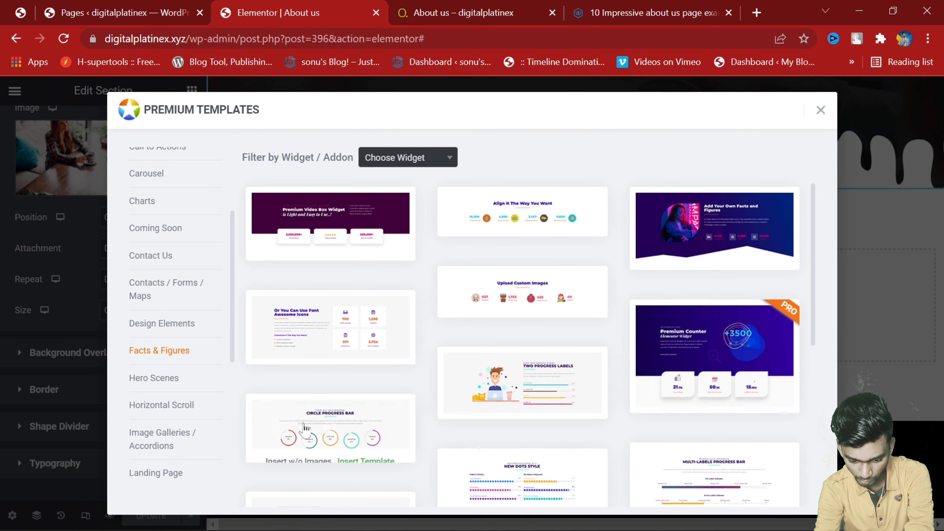
{"action": "left_click", "coordinate": [366, 450]}
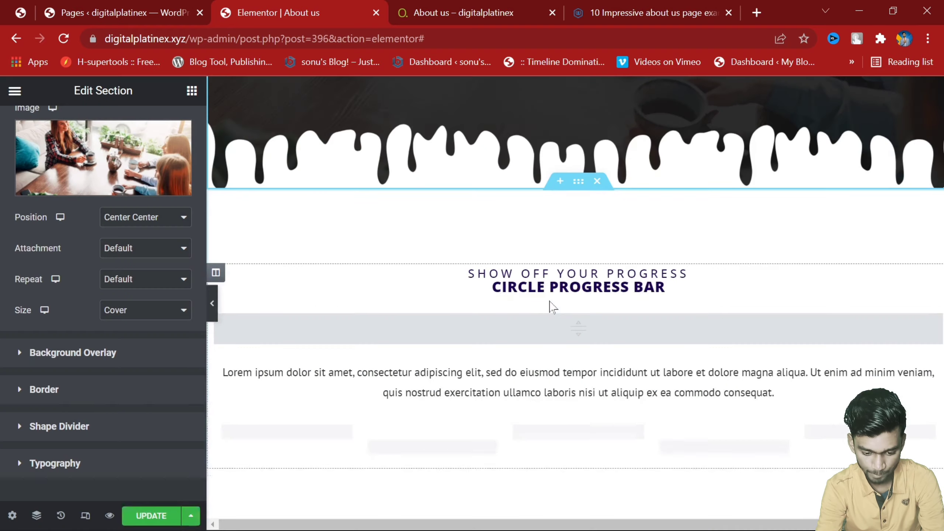
{"action": "scroll", "coordinate": [645, 373], "scroll_direction": "down", "scroll_amount": 3}
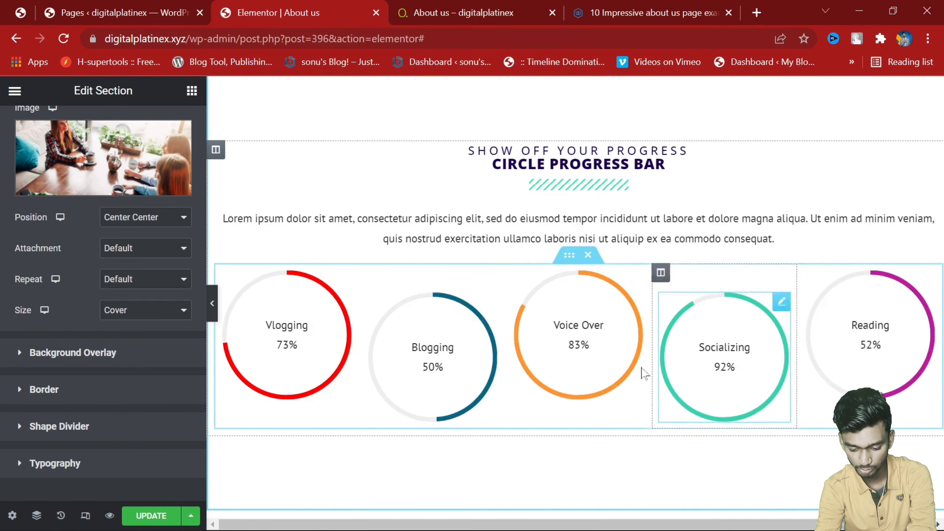
Step: Delete the Vlogging progress circle and its emptied column from the Circle Progress Bar section, then check the section's layout
{"action": "right_click", "coordinate": [317, 348]}
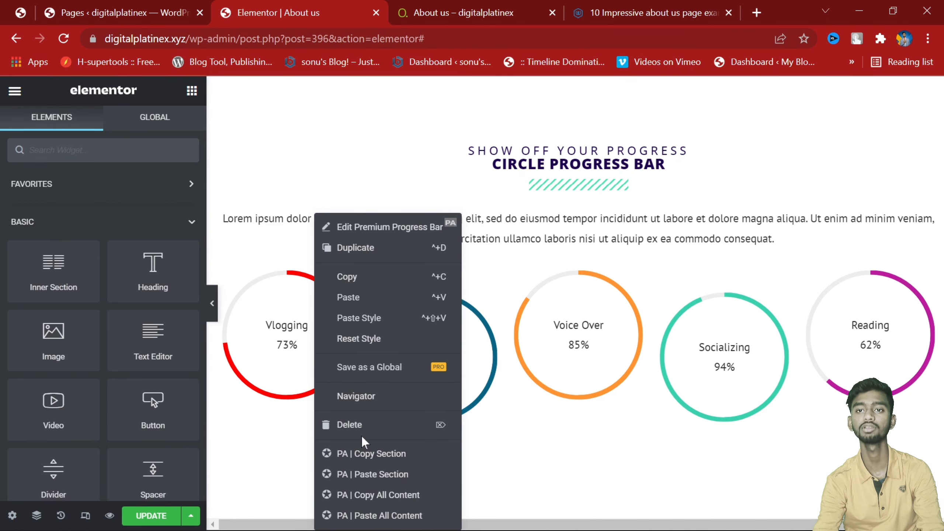
{"action": "left_click", "coordinate": [359, 424]}
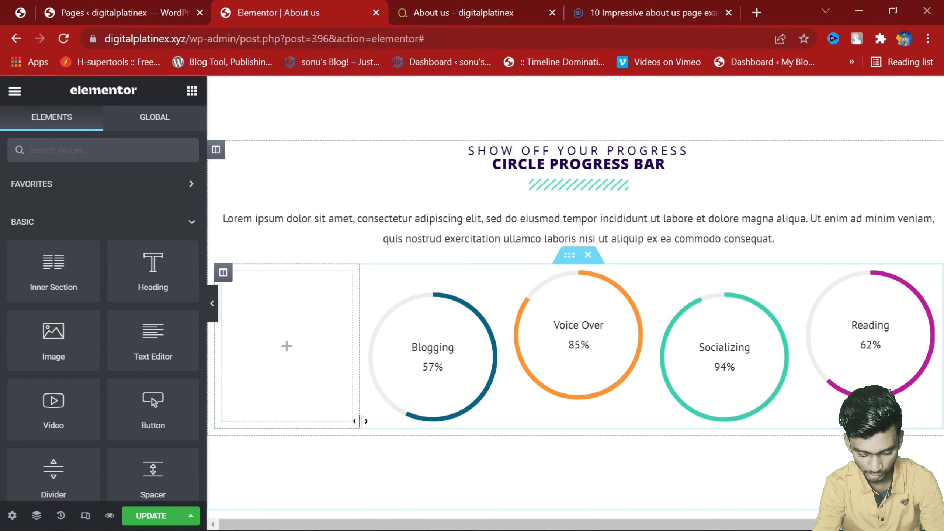
{"action": "right_click", "coordinate": [321, 372]}
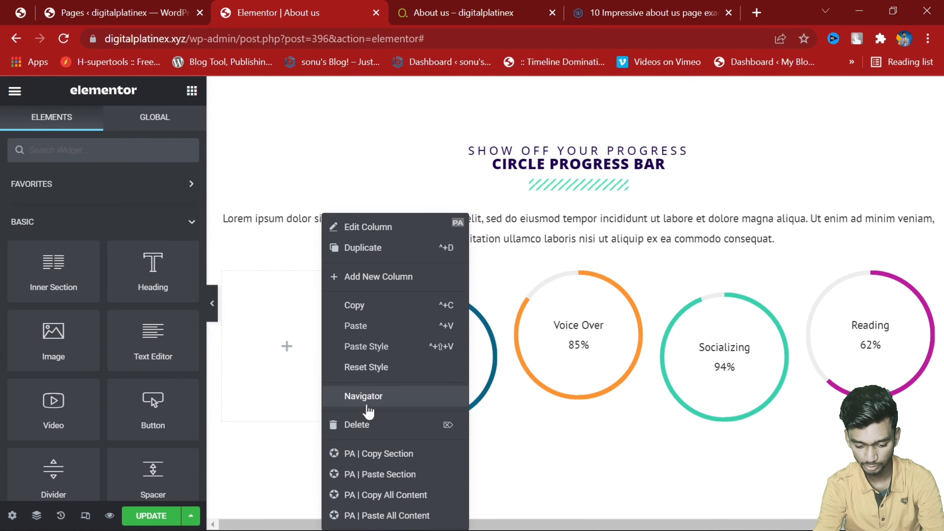
{"action": "left_click", "coordinate": [362, 425]}
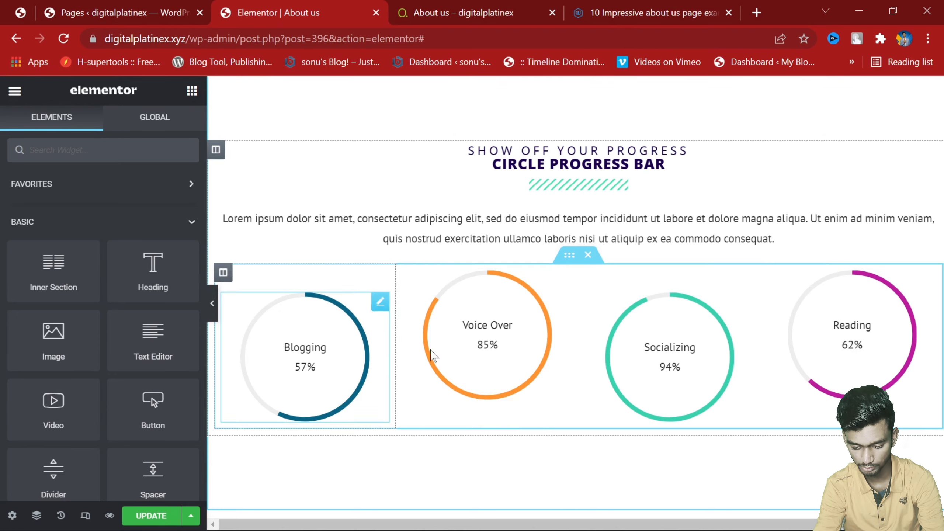
{"action": "scroll", "coordinate": [628, 355], "scroll_direction": "up", "scroll_amount": 1}
{"action": "scroll", "coordinate": [620, 182], "scroll_direction": "up", "scroll_amount": 3}
{"action": "scroll", "coordinate": [620, 182], "scroll_direction": "down", "scroll_amount": 4}
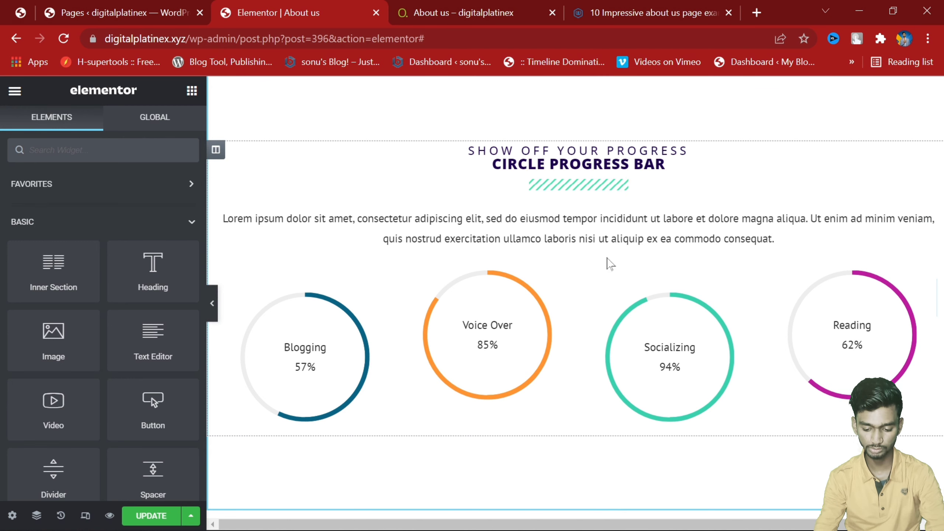
Step: Open the Premium Templates library from the empty area below the progress circles and examine the Brief and Call to Actions categories
{"action": "scroll", "coordinate": [606, 266], "scroll_direction": "down", "scroll_amount": 6}
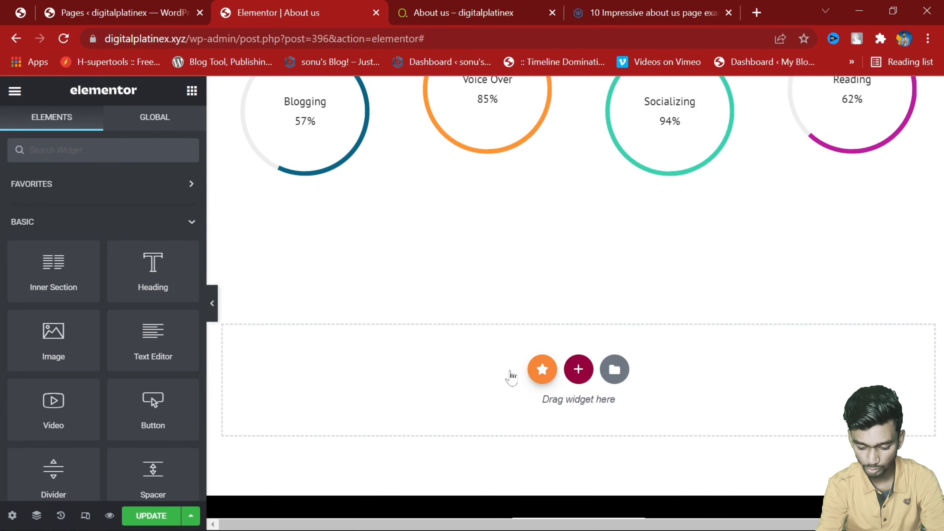
{"action": "left_click", "coordinate": [542, 369]}
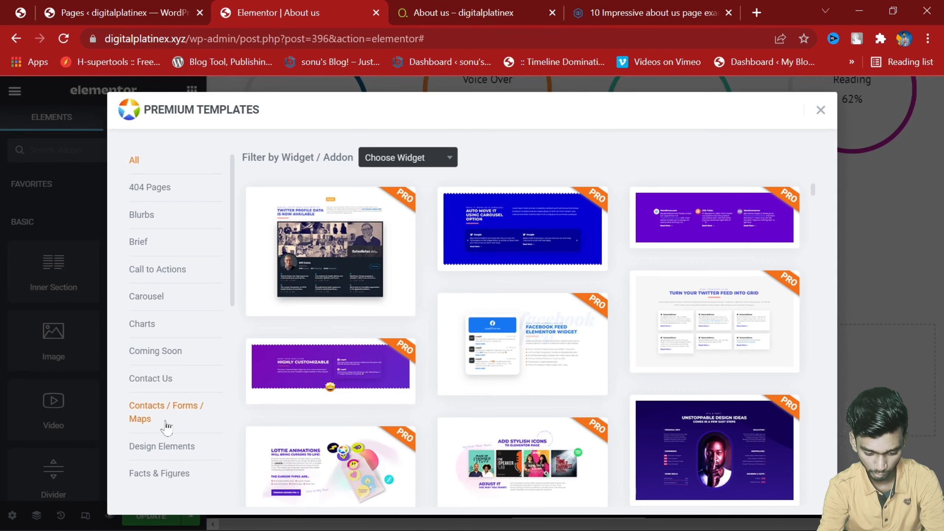
{"action": "left_click", "coordinate": [146, 200]}
{"action": "left_click", "coordinate": [148, 240]}
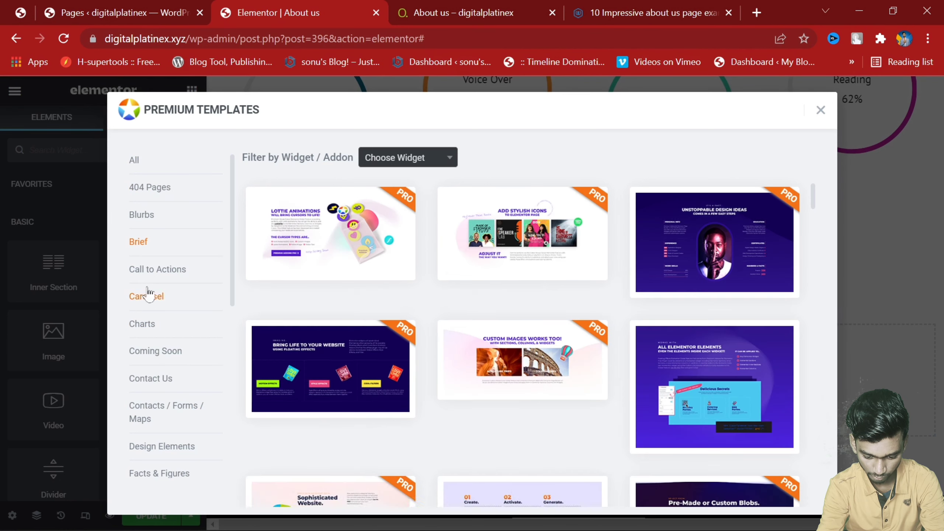
{"action": "left_click", "coordinate": [160, 278]}
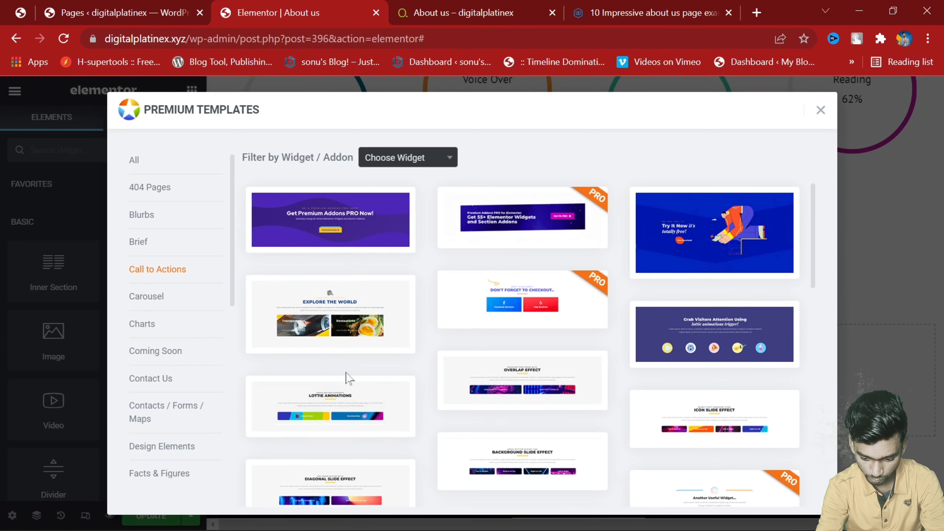
{"action": "scroll", "coordinate": [348, 378], "scroll_direction": "down", "scroll_amount": 10}
{"action": "scroll", "coordinate": [216, 349], "scroll_direction": "down", "scroll_amount": 5}
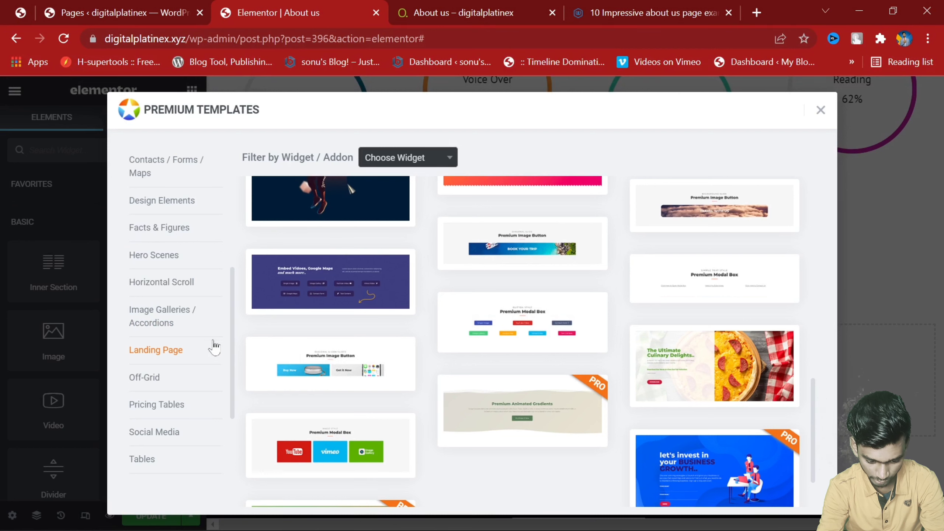
Step: Look through the Horizontal Scroll, Image Galleries / Accordions, Landing Page, Pricing Tables, Social Media and Tables template categories for a suitable section
{"action": "left_click", "coordinate": [178, 285]}
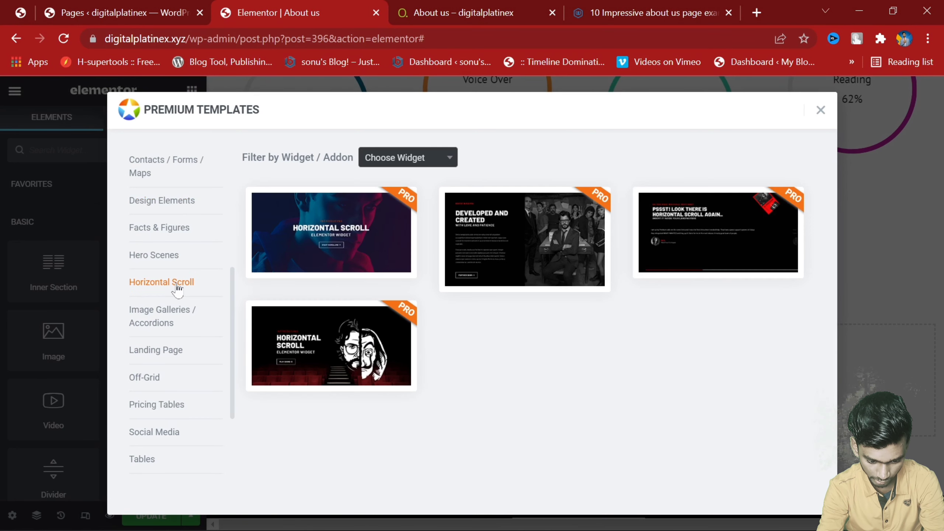
{"action": "left_click", "coordinate": [182, 314]}
{"action": "left_click", "coordinate": [181, 351]}
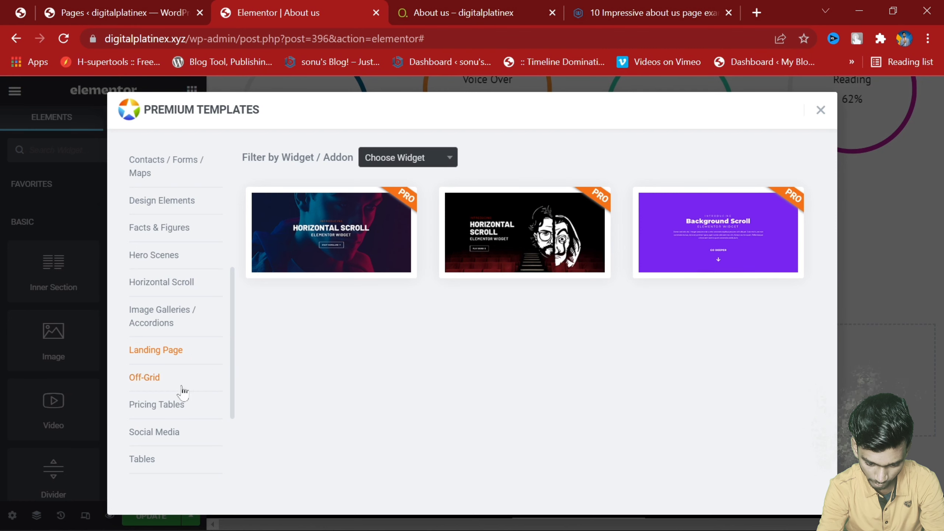
{"action": "left_click", "coordinate": [155, 415]}
{"action": "left_click", "coordinate": [166, 441]}
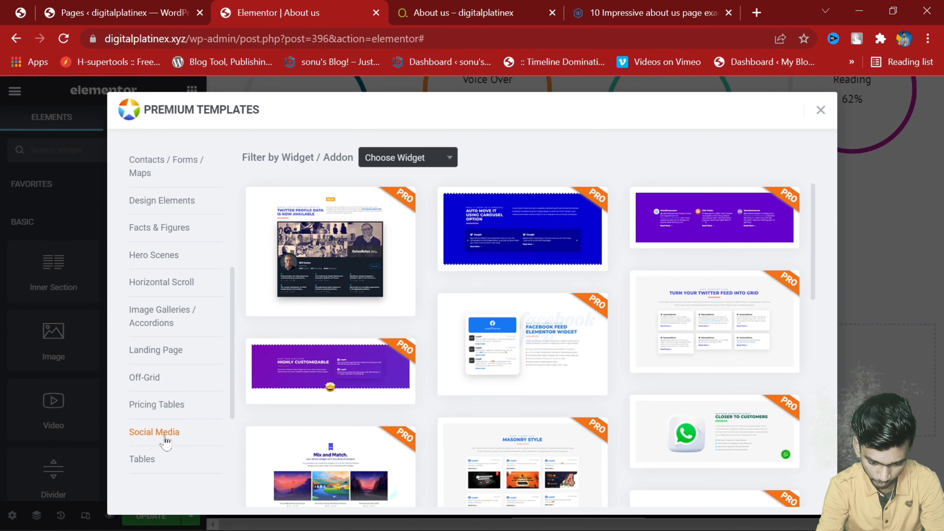
{"action": "scroll", "coordinate": [521, 335], "scroll_direction": "down", "scroll_amount": 3}
{"action": "scroll", "coordinate": [465, 409], "scroll_direction": "down", "scroll_amount": 5}
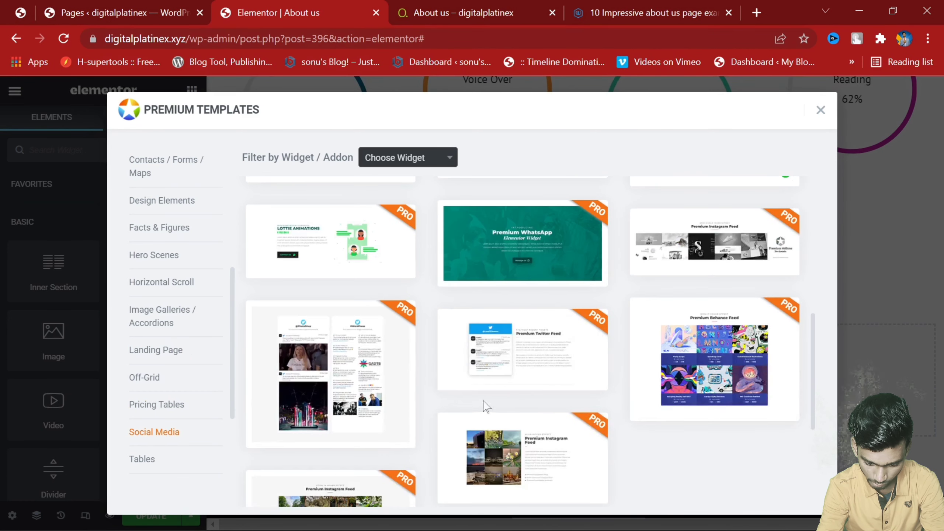
{"action": "left_click", "coordinate": [138, 466]}
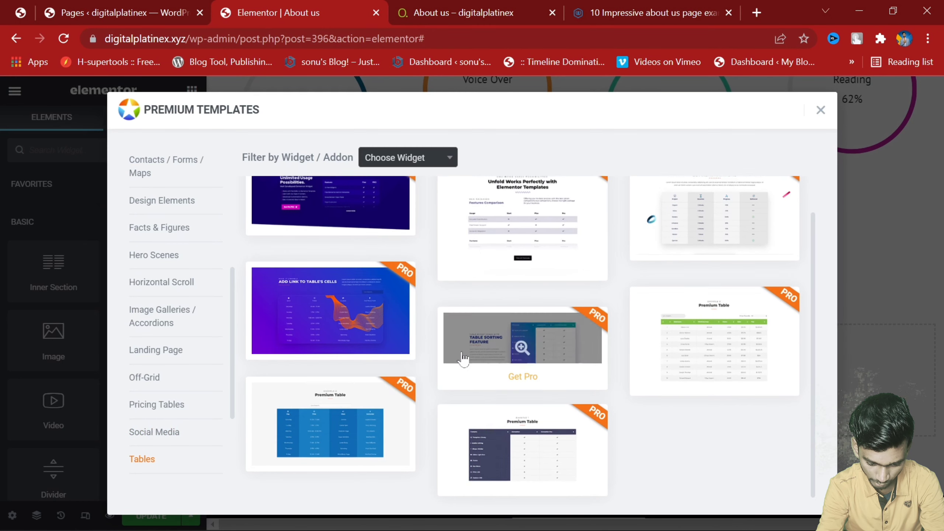
{"action": "scroll", "coordinate": [440, 368], "scroll_direction": "up", "scroll_amount": 1}
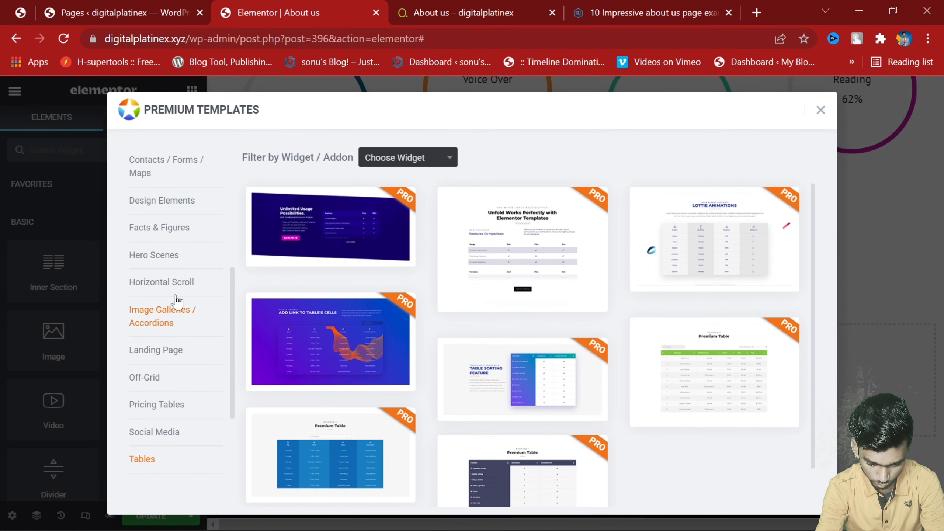
Step: Examine the Hero Scenes, Facts & Figures and Design Elements template categories for a section to place below the progress circles
{"action": "left_click", "coordinate": [174, 257]}
{"action": "scroll", "coordinate": [441, 349], "scroll_direction": "down", "scroll_amount": 3}
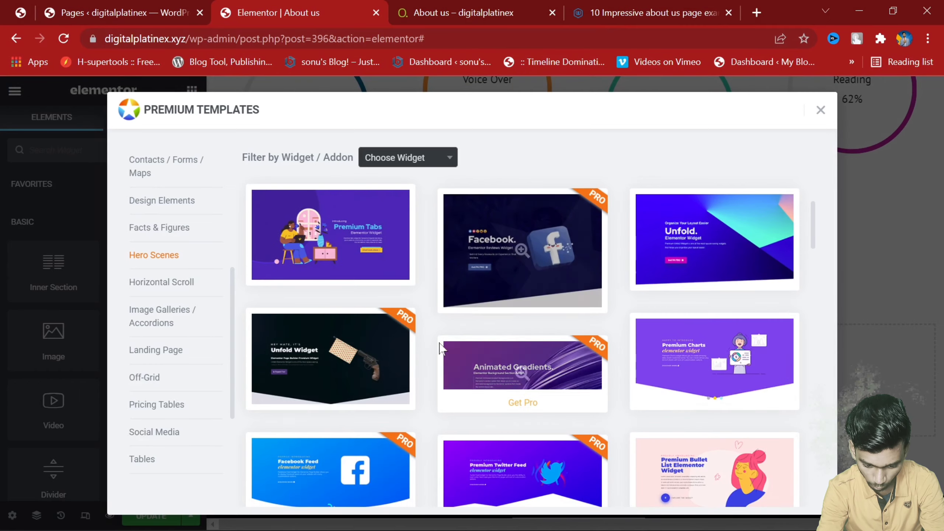
{"action": "scroll", "coordinate": [442, 357], "scroll_direction": "down", "scroll_amount": 10}
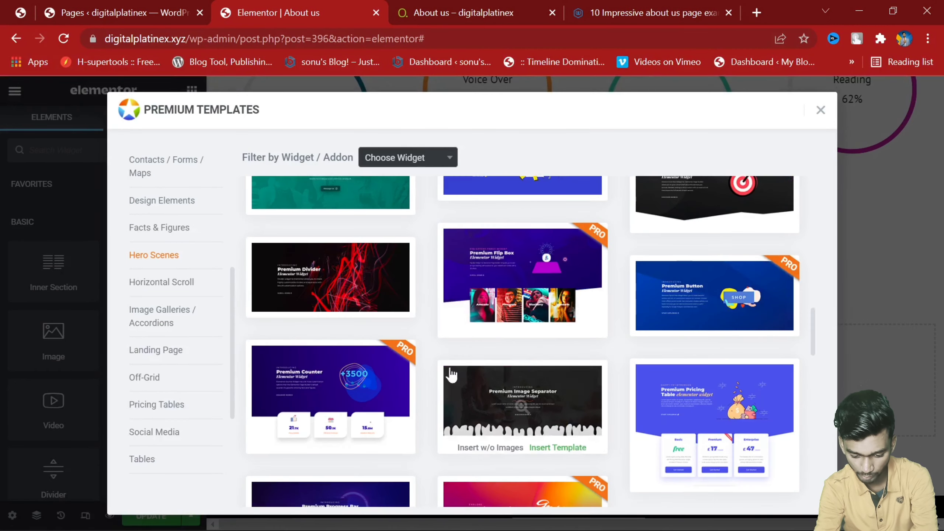
{"action": "scroll", "coordinate": [451, 374], "scroll_direction": "down", "scroll_amount": 4}
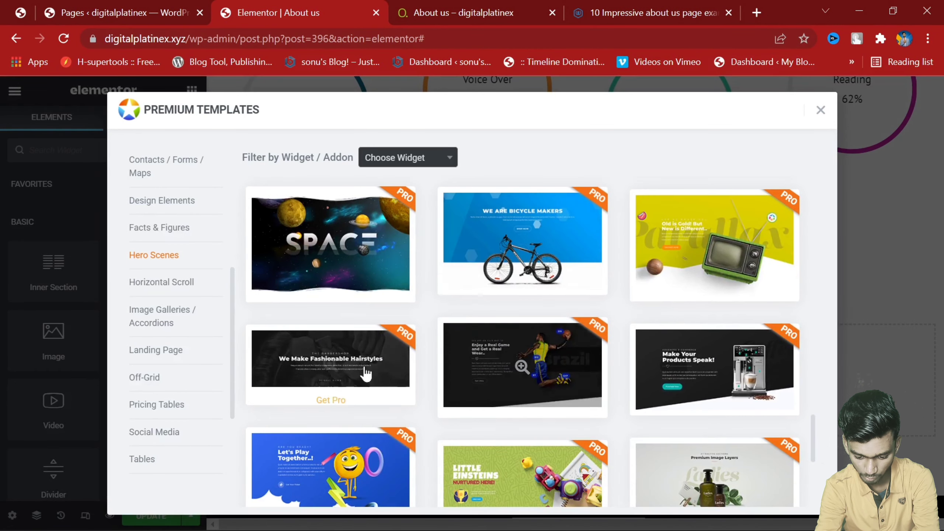
{"action": "scroll", "coordinate": [458, 376], "scroll_direction": "down", "scroll_amount": 8}
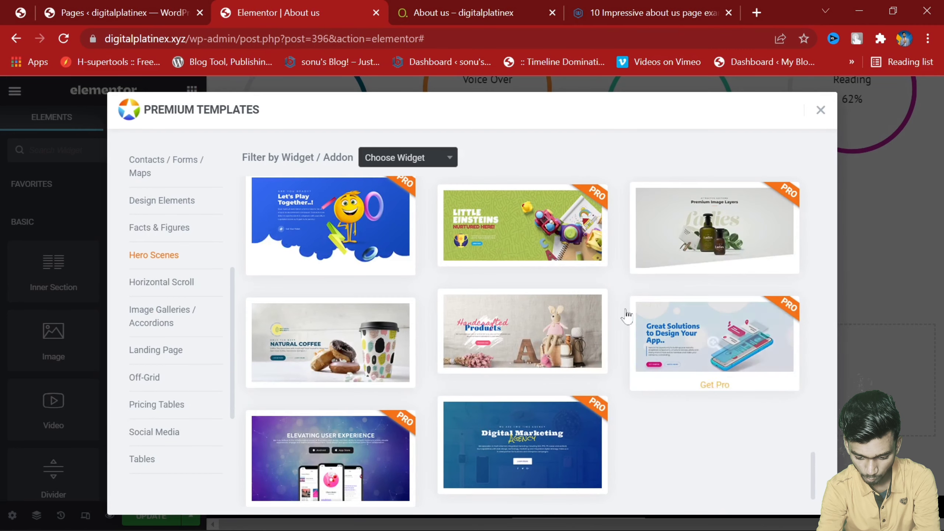
{"action": "left_click", "coordinate": [175, 227]}
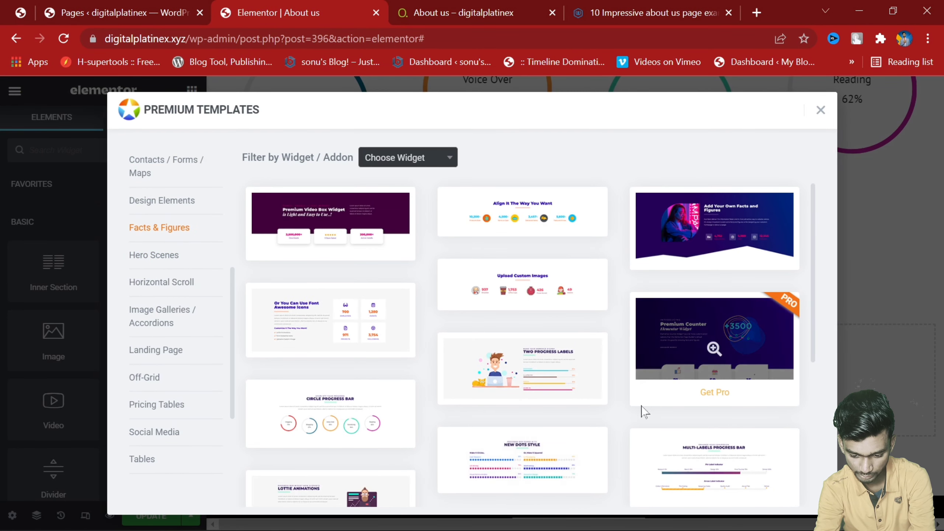
{"action": "left_click", "coordinate": [186, 201]}
{"action": "scroll", "coordinate": [587, 380], "scroll_direction": "down", "scroll_amount": 5}
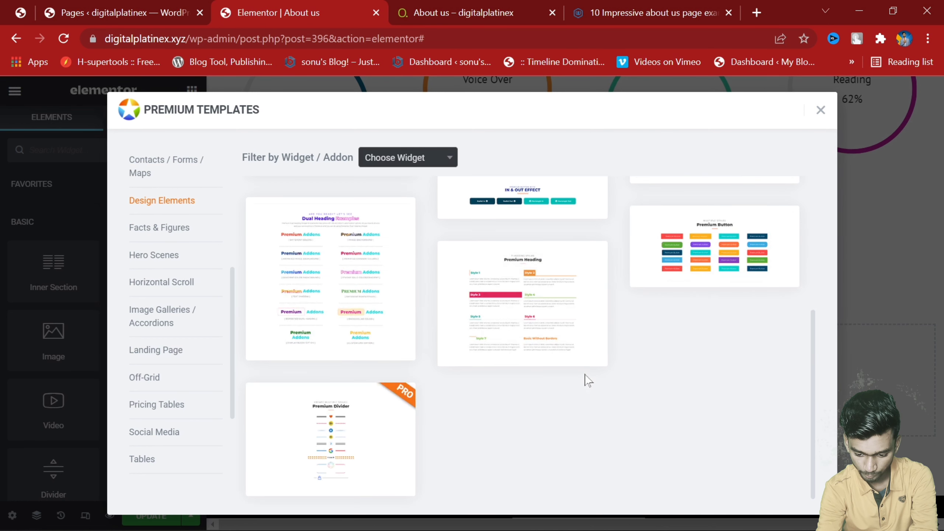
{"action": "scroll", "coordinate": [405, 312], "scroll_direction": "up", "scroll_amount": 5}
{"action": "scroll", "coordinate": [154, 281], "scroll_direction": "up", "scroll_amount": 4}
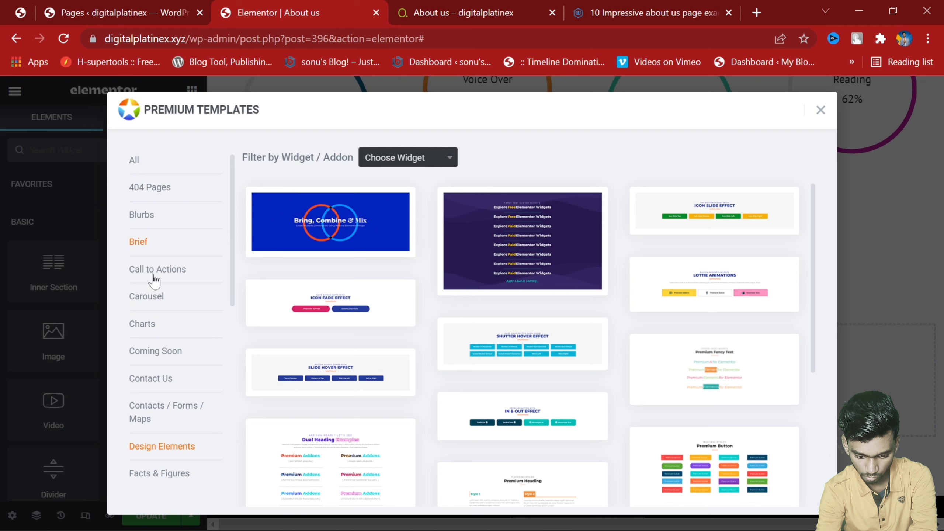
Step: Examine the Contacts / Forms / Maps, Coming Soon, Charts, Carousel and Call to Actions template categories, then close the template library
{"action": "left_click", "coordinate": [154, 410]}
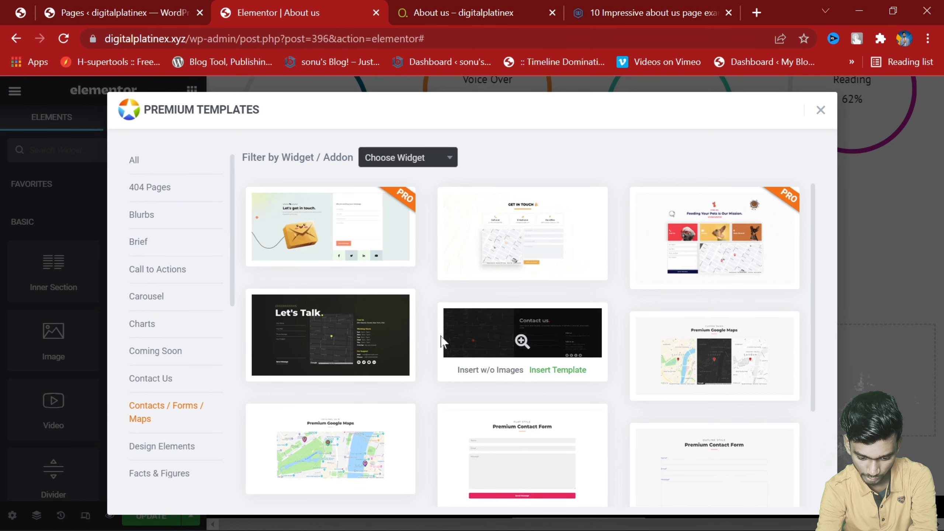
{"action": "scroll", "coordinate": [427, 372], "scroll_direction": "down", "scroll_amount": 3}
{"action": "scroll", "coordinate": [425, 375], "scroll_direction": "up", "scroll_amount": 3}
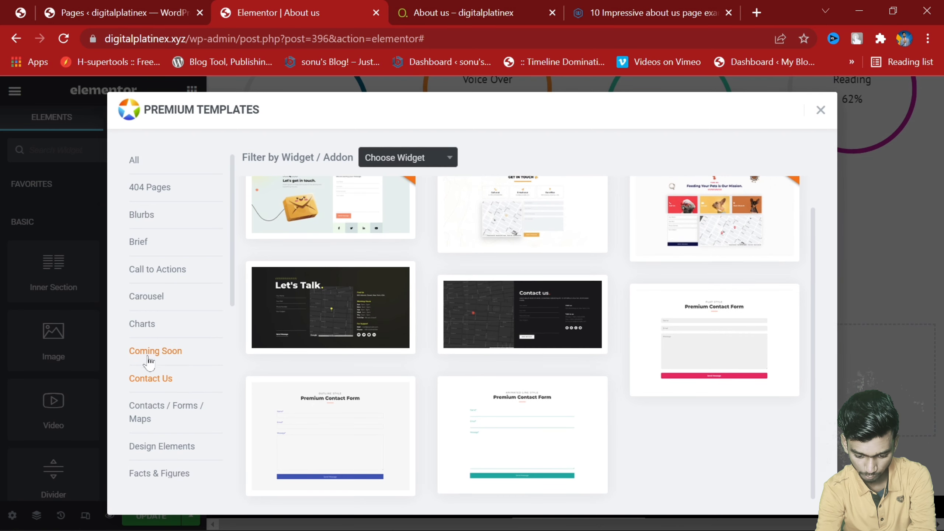
{"action": "left_click", "coordinate": [149, 358]}
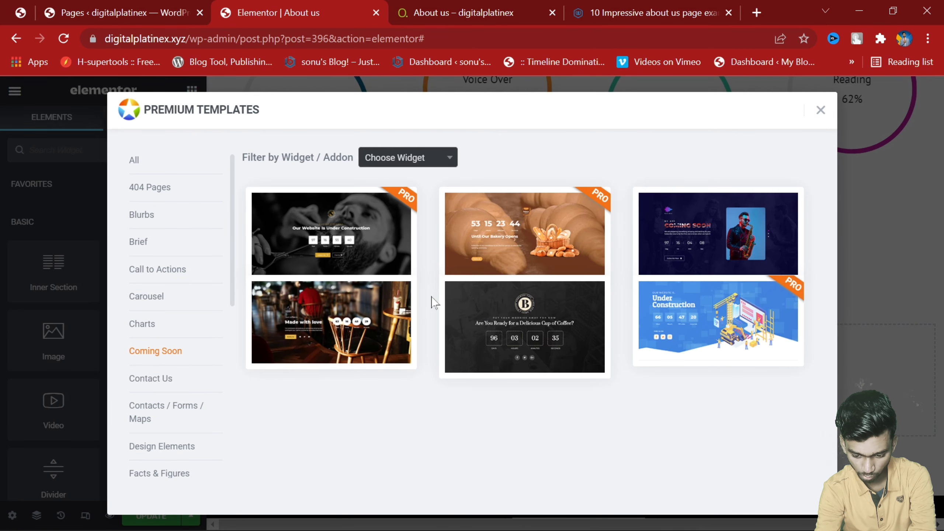
{"action": "left_click", "coordinate": [146, 324]}
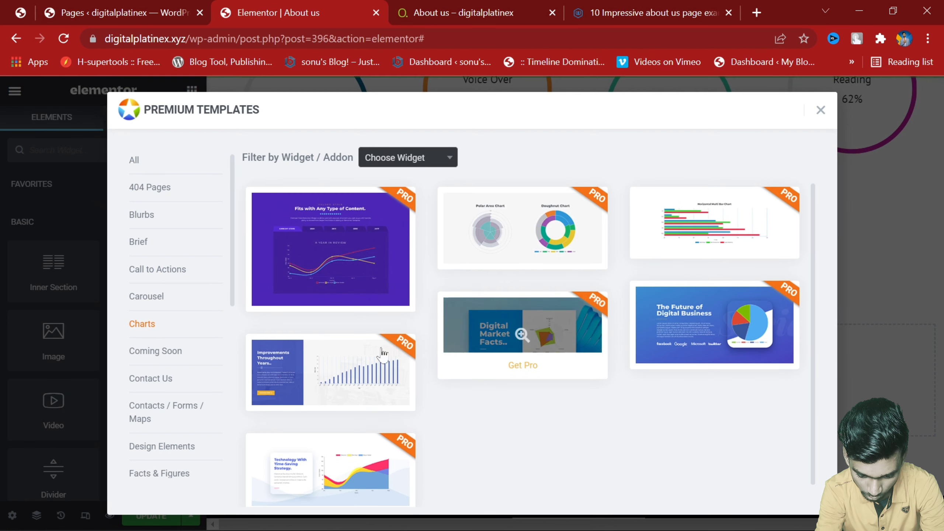
{"action": "left_click", "coordinate": [159, 279]}
{"action": "left_click", "coordinate": [156, 309]}
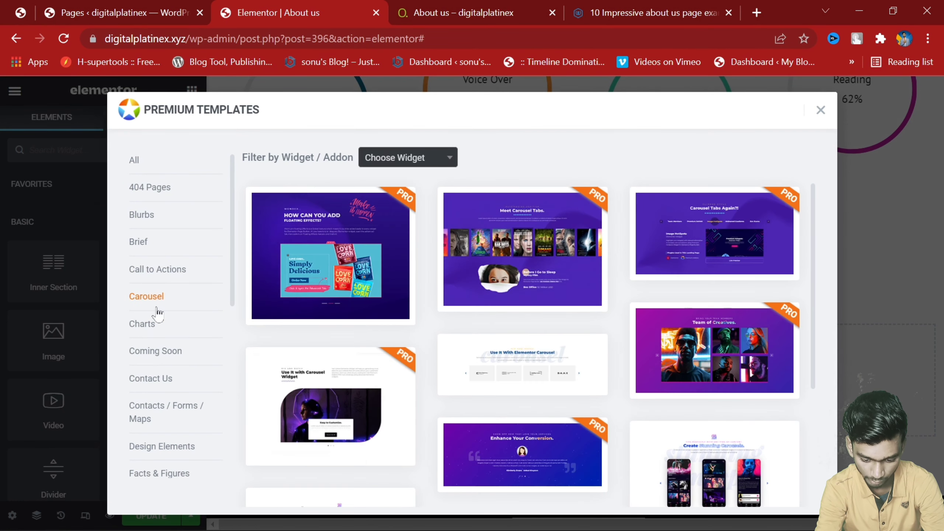
{"action": "scroll", "coordinate": [575, 323], "scroll_direction": "down", "scroll_amount": 2}
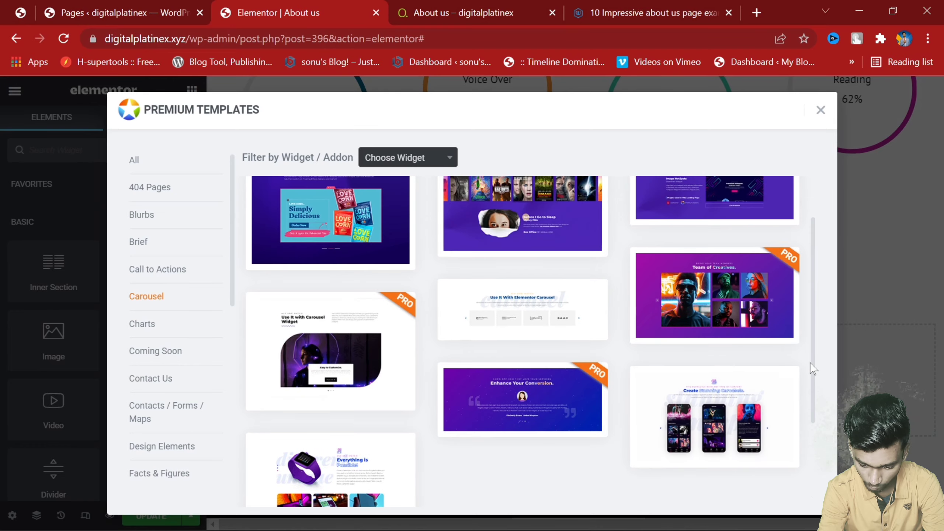
{"action": "scroll", "coordinate": [372, 335], "scroll_direction": "up", "scroll_amount": 3}
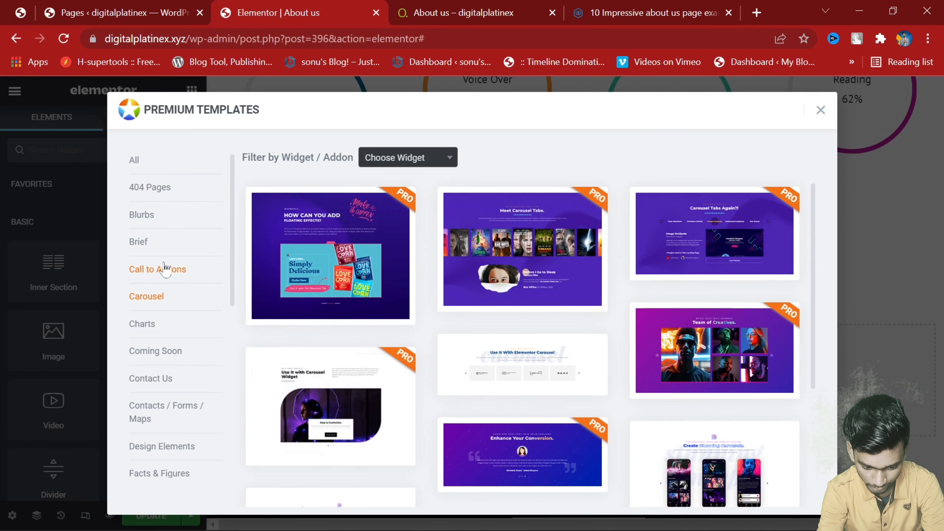
{"action": "left_click", "coordinate": [164, 268]}
{"action": "scroll", "coordinate": [542, 394], "scroll_direction": "down", "scroll_amount": 10}
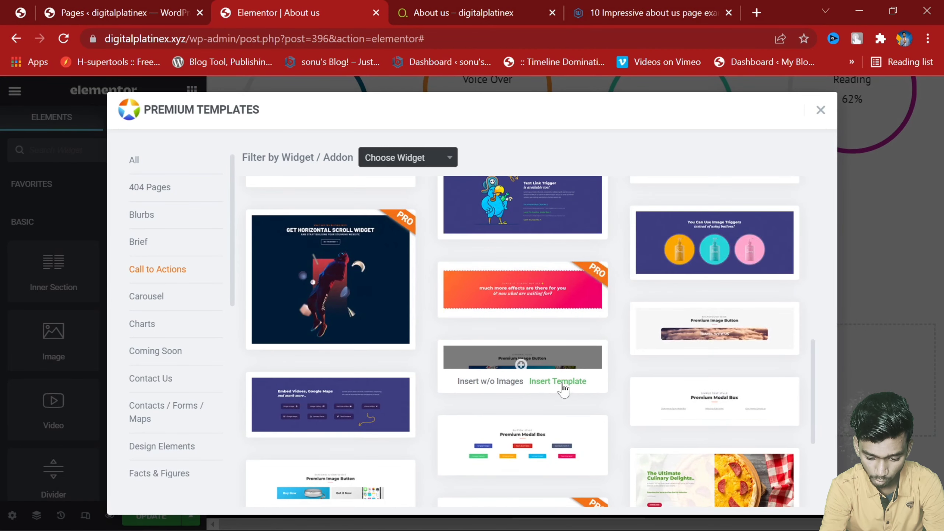
{"action": "scroll", "coordinate": [563, 388], "scroll_direction": "down", "scroll_amount": 5}
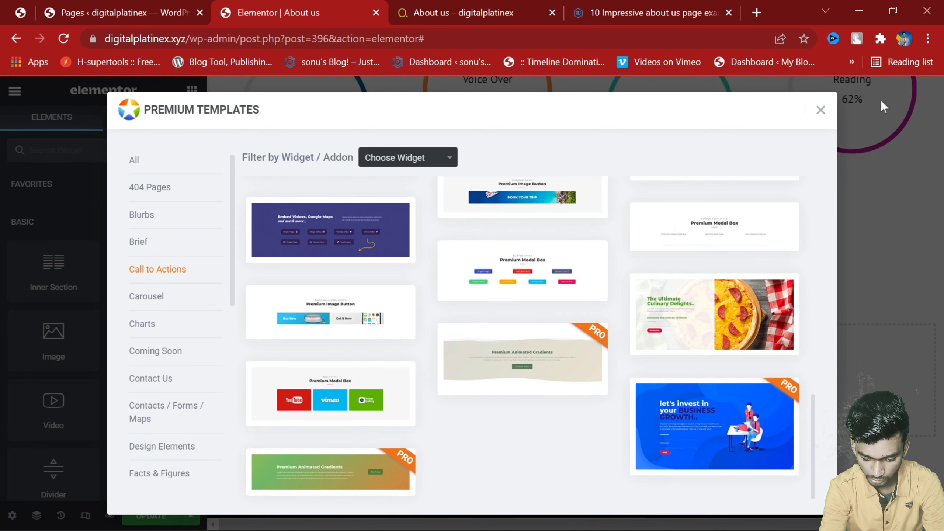
{"action": "left_click", "coordinate": [819, 111]}
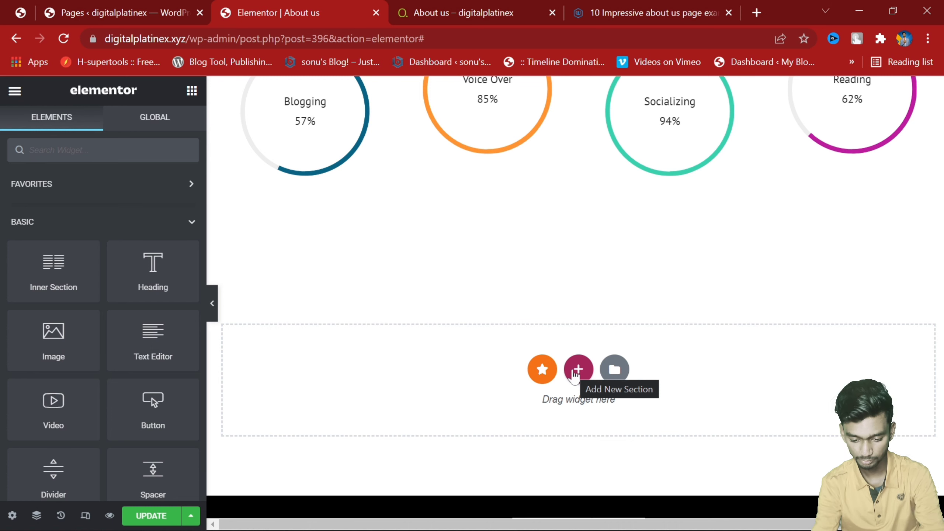
{"action": "scroll", "coordinate": [576, 375], "scroll_direction": "up", "scroll_amount": 3}
{"action": "scroll", "coordinate": [578, 390], "scroll_direction": "down", "scroll_amount": 5}
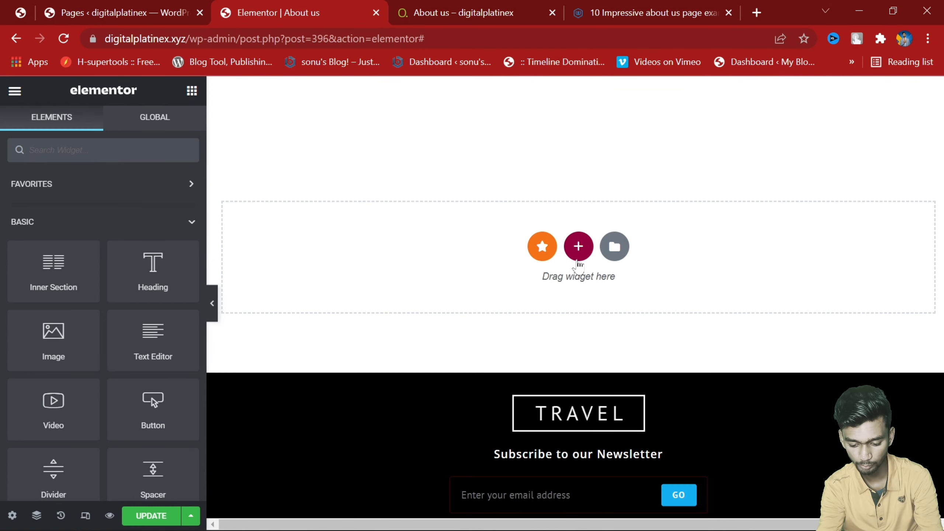
{"action": "left_click", "coordinate": [579, 247]}
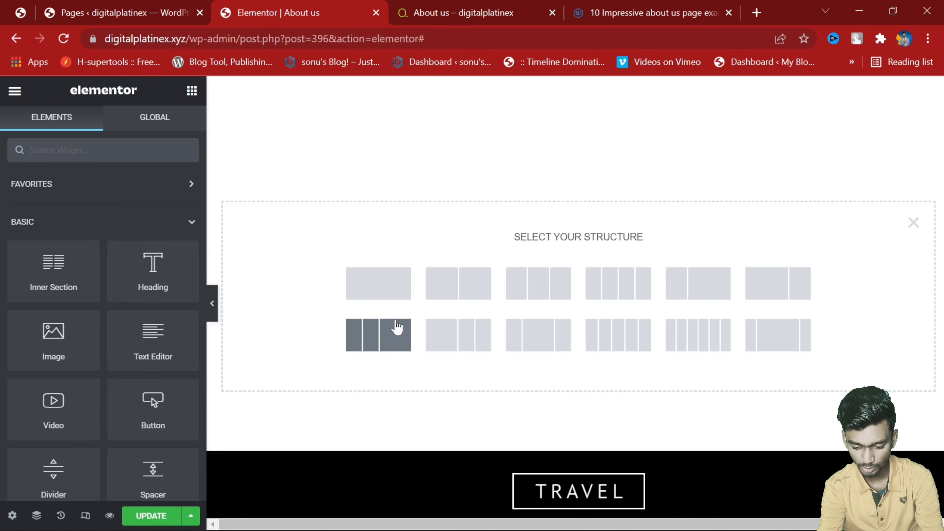
{"action": "left_click", "coordinate": [397, 291]}
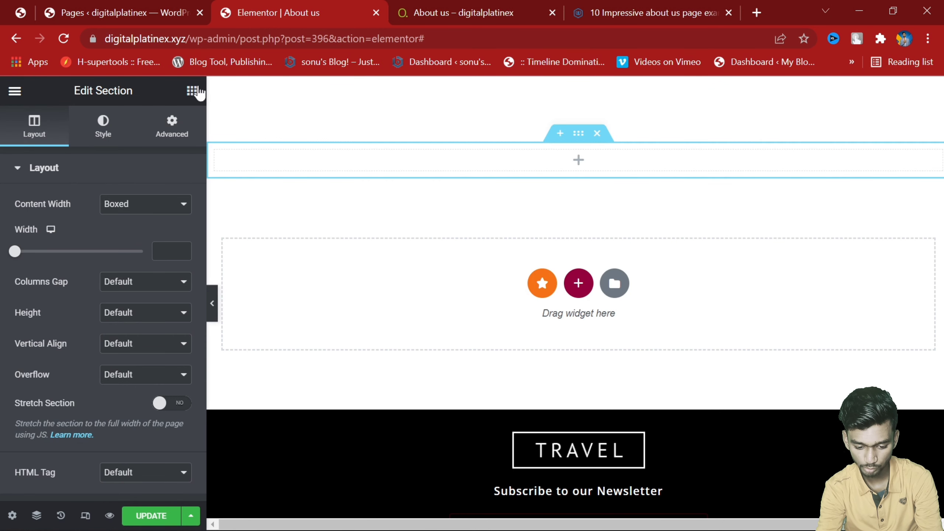
{"action": "left_click", "coordinate": [191, 91]}
{"action": "left_click_drag", "start_coordinate": [87, 273], "coordinate": [597, 173]}
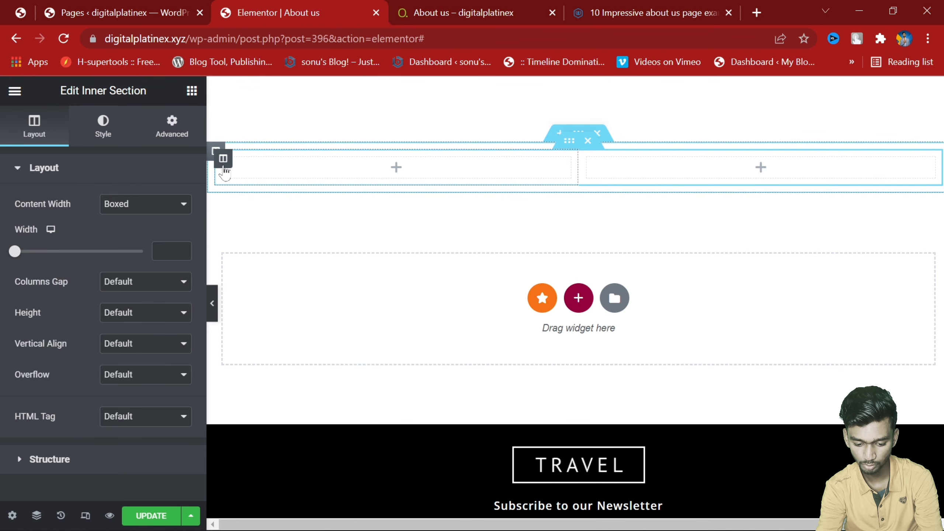
{"action": "right_click", "coordinate": [224, 170]}
{"action": "left_click", "coordinate": [316, 229]}
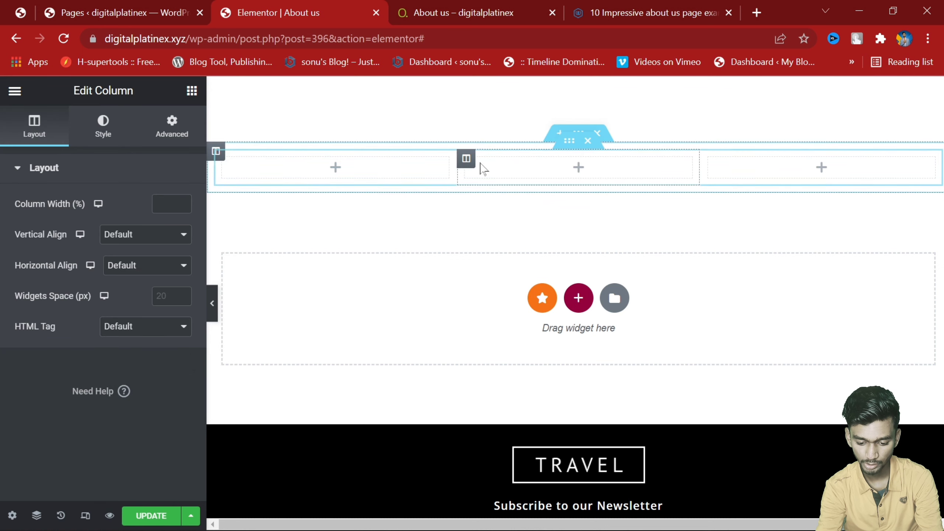
{"action": "left_click", "coordinate": [181, 96]}
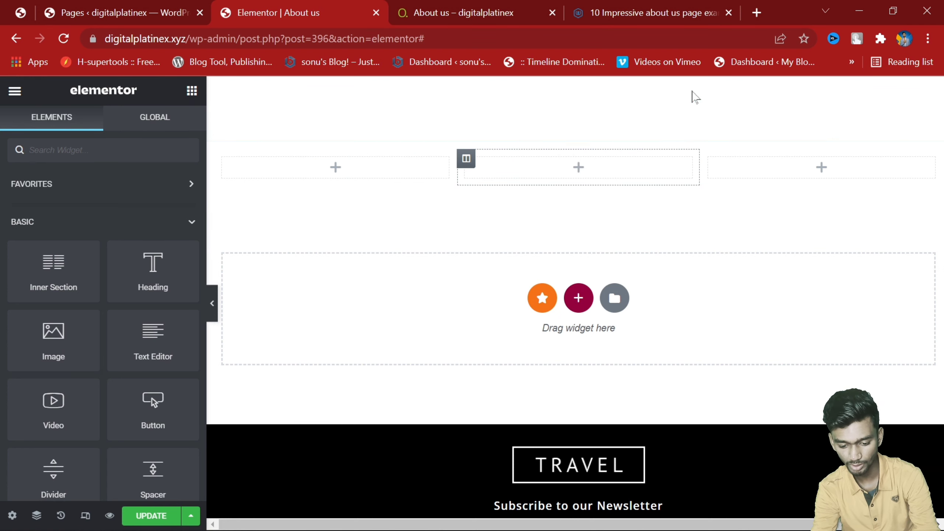
{"action": "left_click", "coordinate": [588, 140]}
{"action": "left_click", "coordinate": [597, 133]}
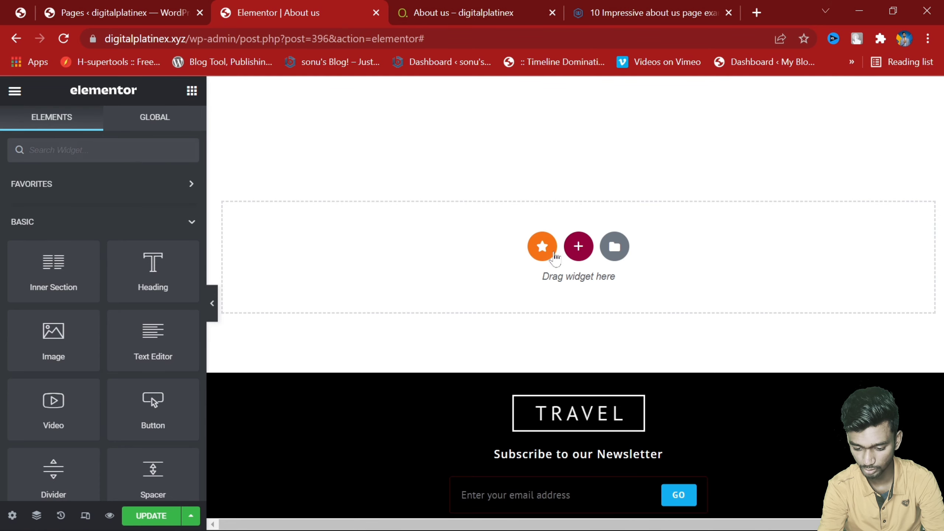
{"action": "left_click", "coordinate": [614, 283]}
{"action": "left_click", "coordinate": [612, 260]}
{"action": "left_click", "coordinate": [818, 116]}
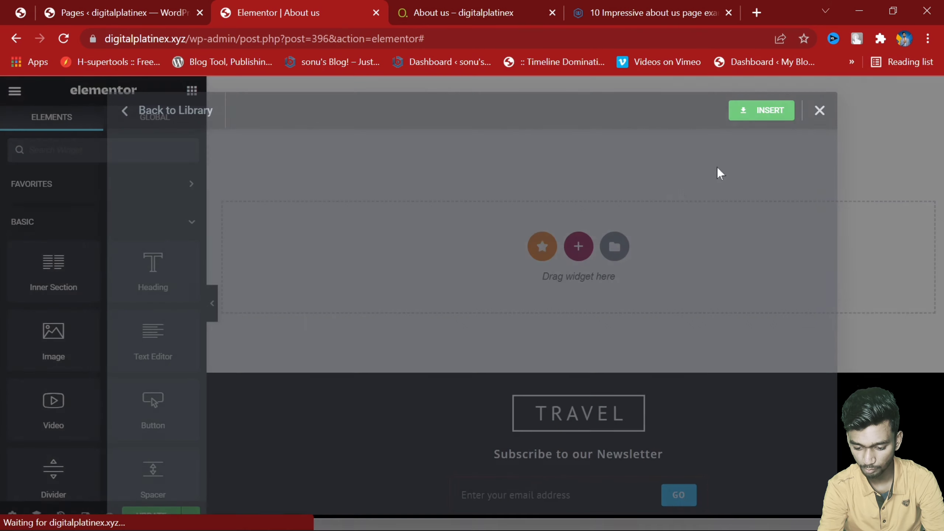
Step: Add a three-column section below the progress circles and place the Premium Team Members widget in its first column
{"action": "left_click", "coordinate": [576, 247]}
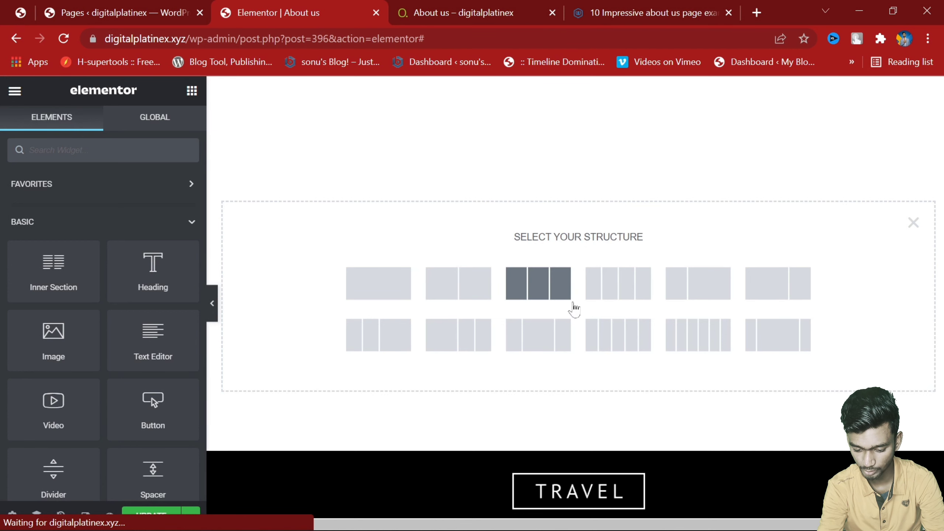
{"action": "left_click", "coordinate": [542, 290]}
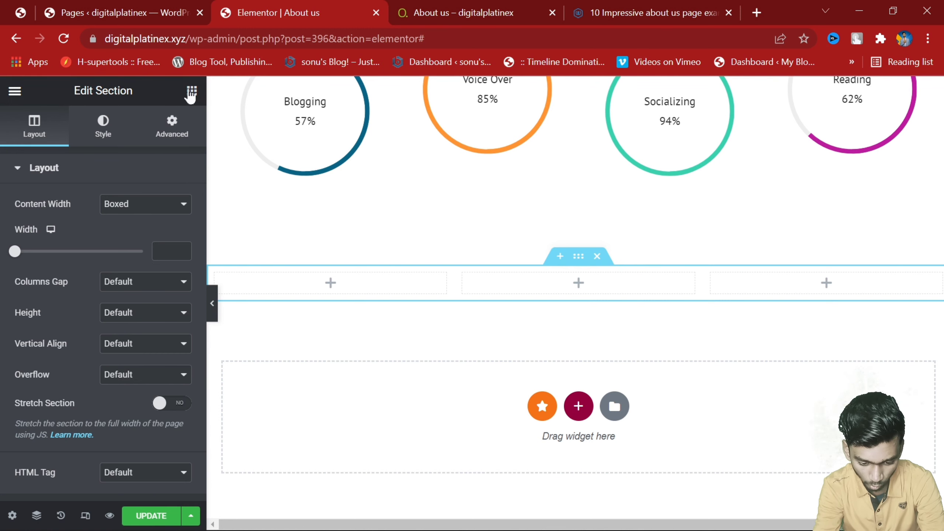
{"action": "left_click", "coordinate": [192, 93]}
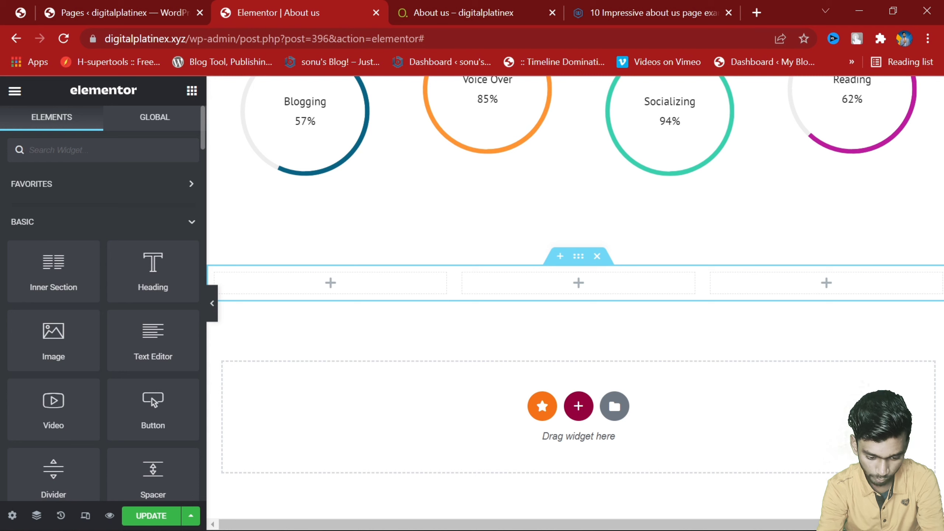
{"action": "type", "text": "tem"}
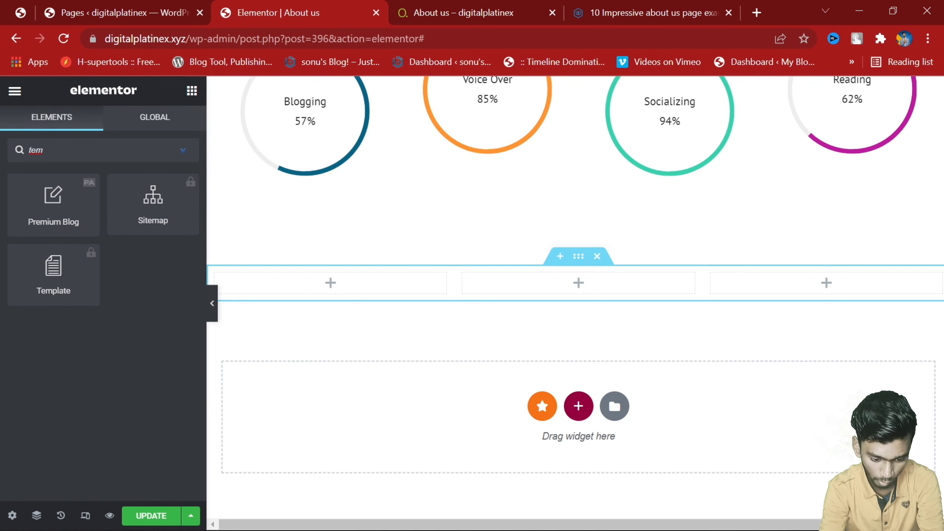
{"action": "key", "text": "BackSpace"}
{"action": "key", "text": "BackSpace"}
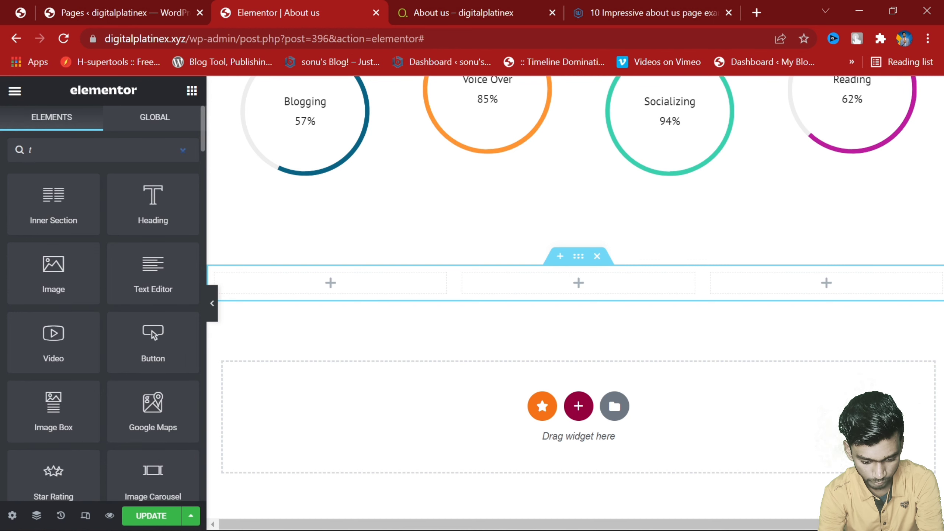
{"action": "type", "text": "esm"}
{"action": "key", "text": "BackSpace"}
{"action": "key", "text": "BackSpace"}
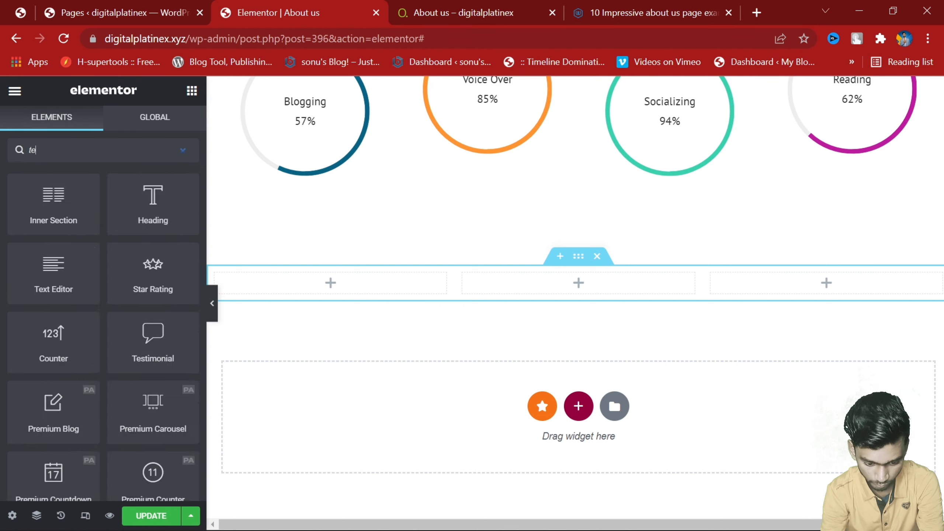
{"action": "type", "text": "am"}
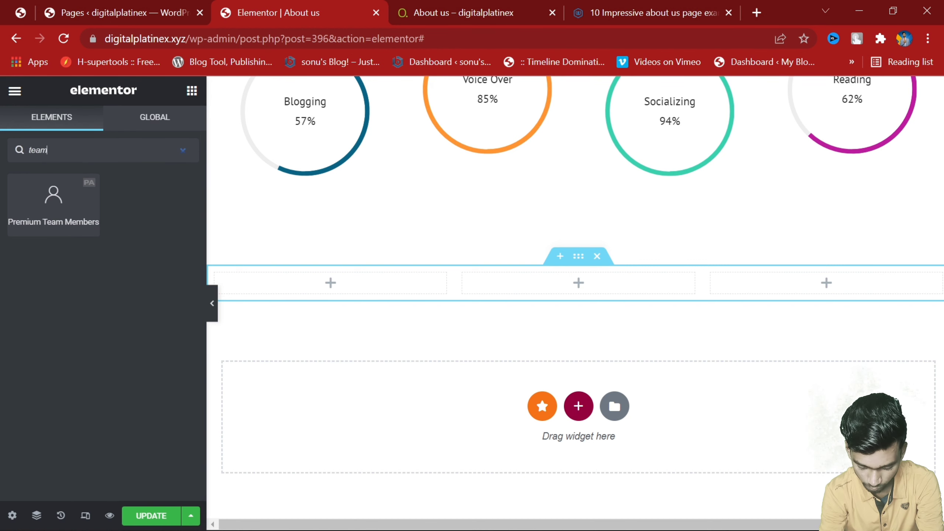
{"action": "left_click_drag", "start_coordinate": [55, 233], "coordinate": [356, 302]}
Step: Enable the Multiple Member option for the team members widget
{"action": "scroll", "coordinate": [392, 354], "scroll_direction": "down", "scroll_amount": 3}
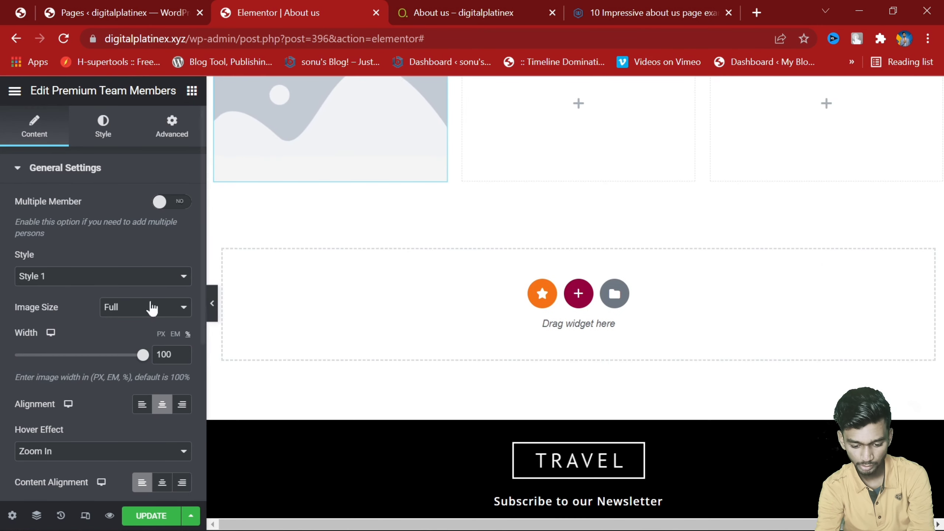
{"action": "scroll", "coordinate": [345, 160], "scroll_direction": "up", "scroll_amount": 3}
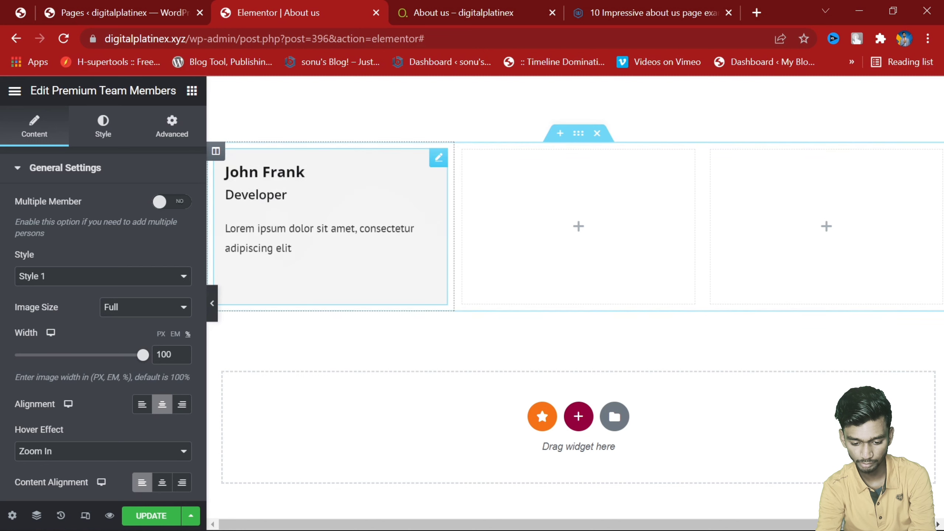
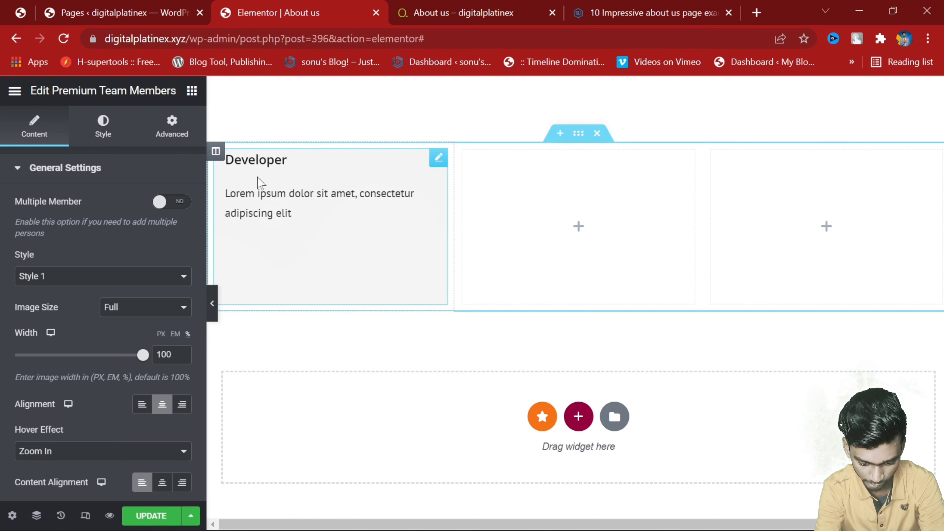
{"action": "left_click", "coordinate": [103, 125]}
{"action": "left_click", "coordinate": [34, 124]}
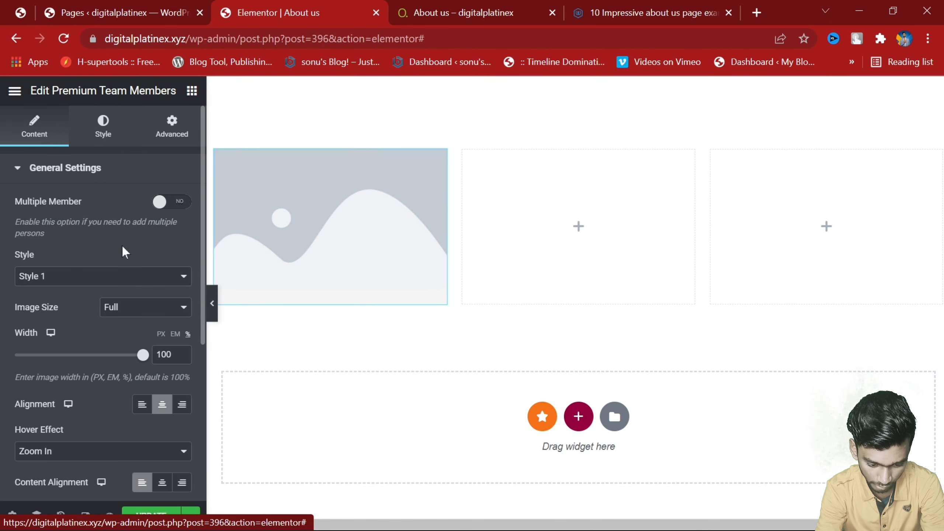
{"action": "left_click", "coordinate": [174, 204]}
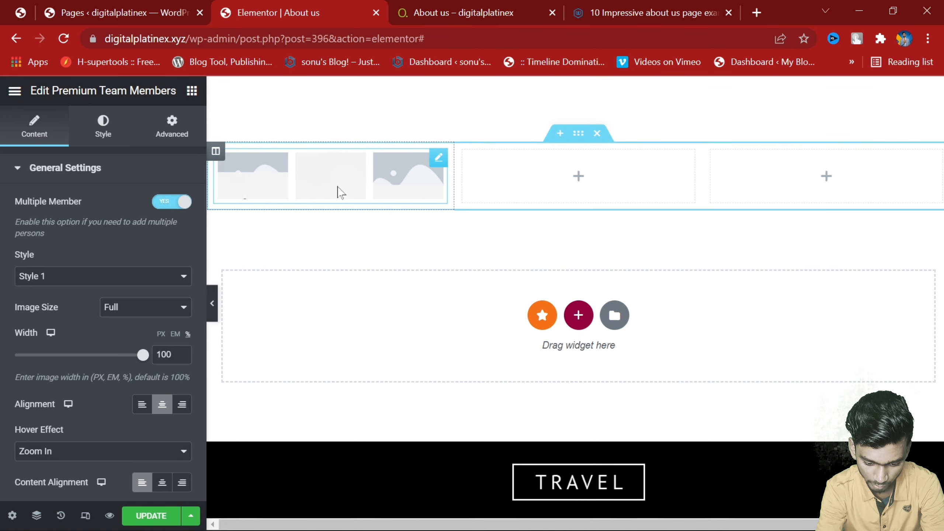
Step: Delete the two empty columns beside the team members widget
{"action": "right_click", "coordinate": [508, 168]}
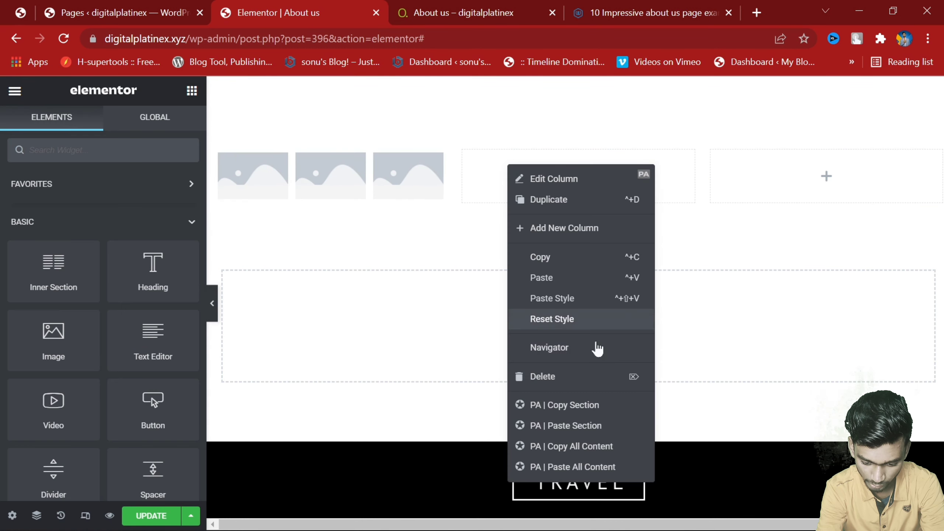
{"action": "left_click", "coordinate": [575, 379]}
{"action": "right_click", "coordinate": [627, 183]}
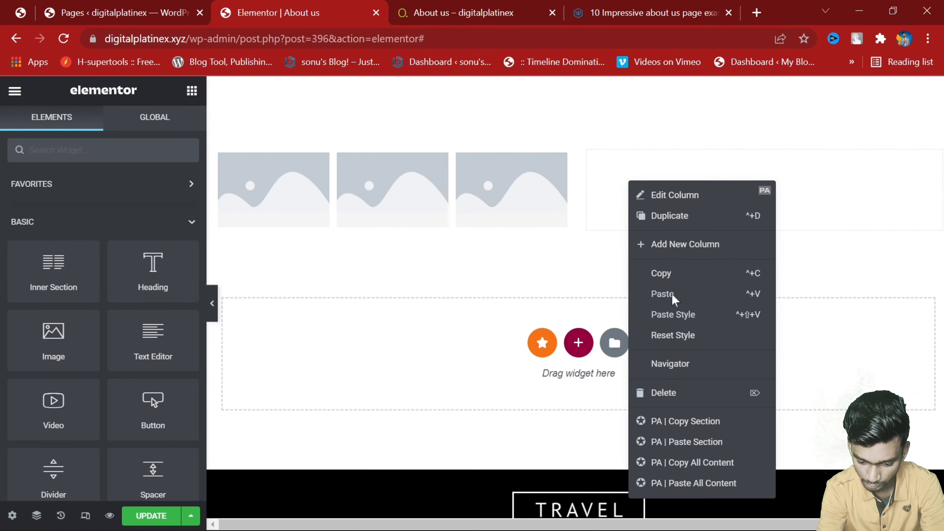
{"action": "left_click", "coordinate": [692, 394]}
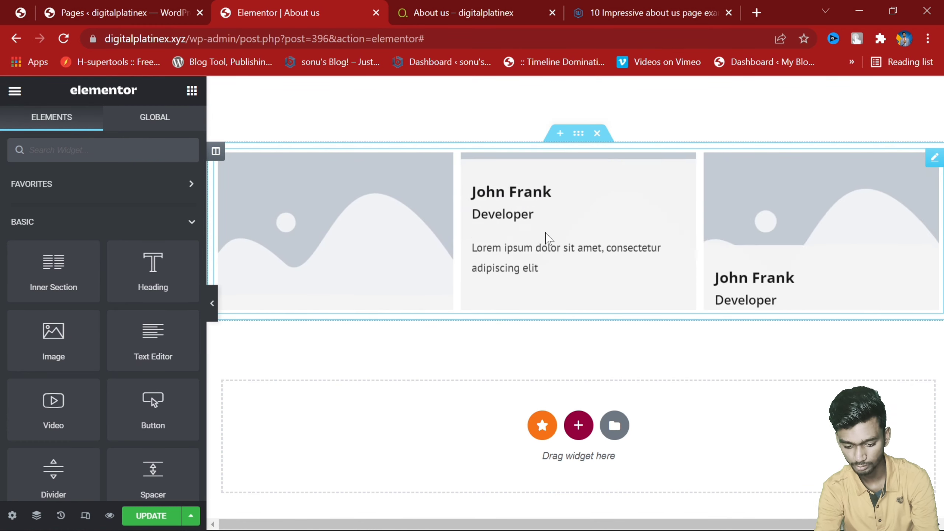
Step: Set the first team member's image to the side-profile photo of the dark-haired man from the media library
{"action": "scroll", "coordinate": [407, 232], "scroll_direction": "down", "scroll_amount": 3}
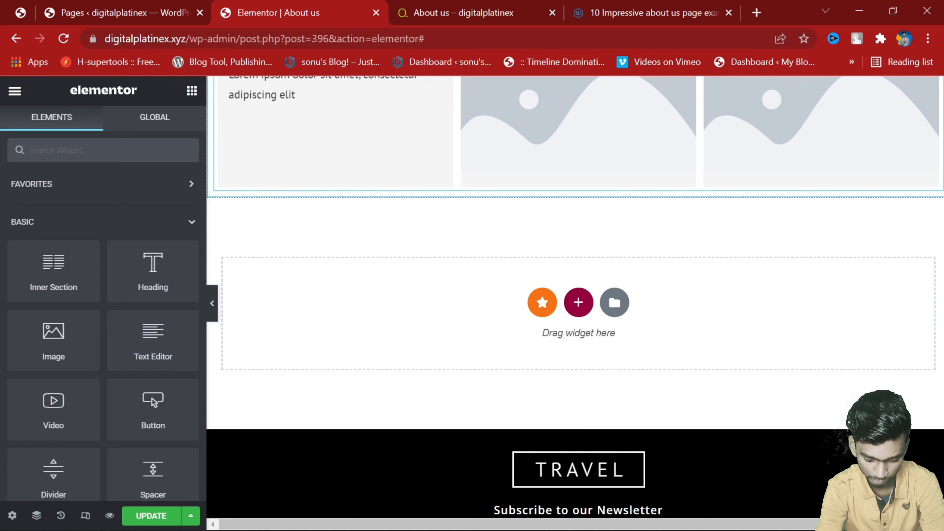
{"action": "left_click", "coordinate": [295, 147]}
{"action": "scroll", "coordinate": [76, 382], "scroll_direction": "down", "scroll_amount": 8}
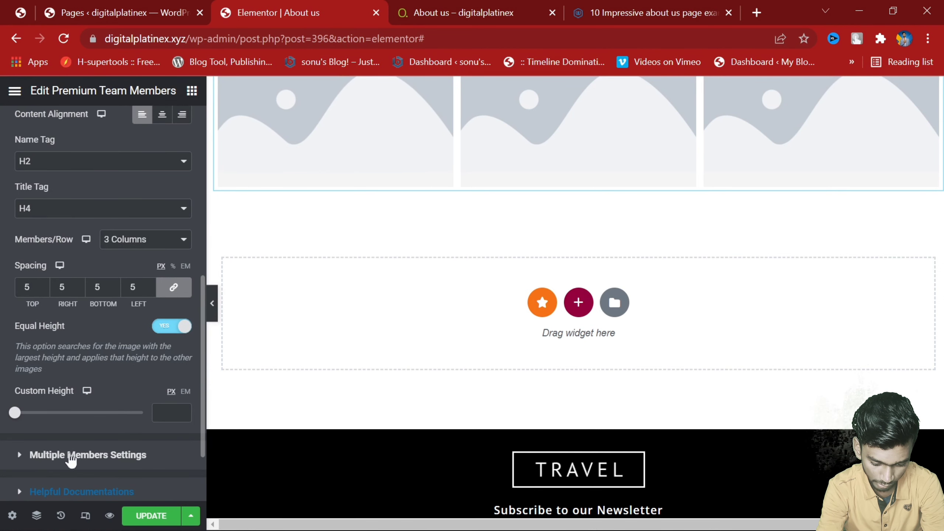
{"action": "left_click", "coordinate": [70, 456]}
{"action": "left_click", "coordinate": [60, 217]}
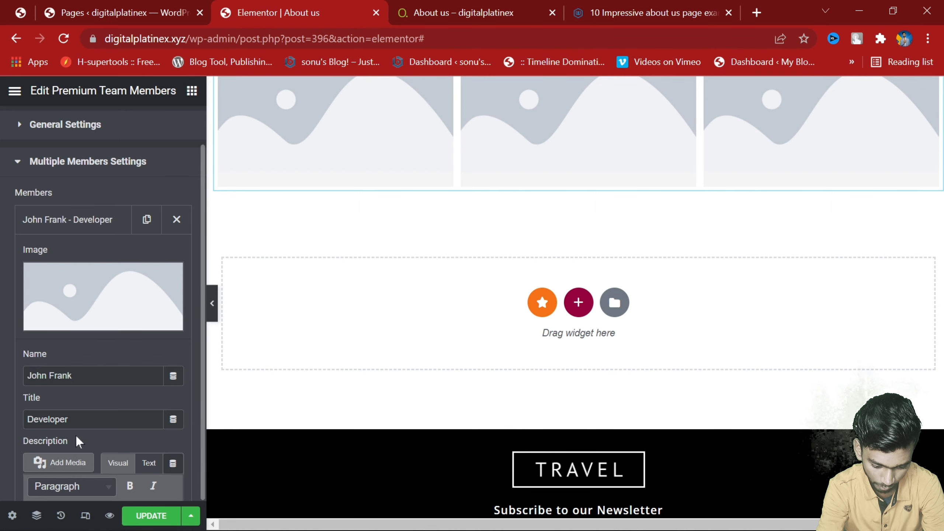
{"action": "mouse_move", "coordinate": [66, 315]}
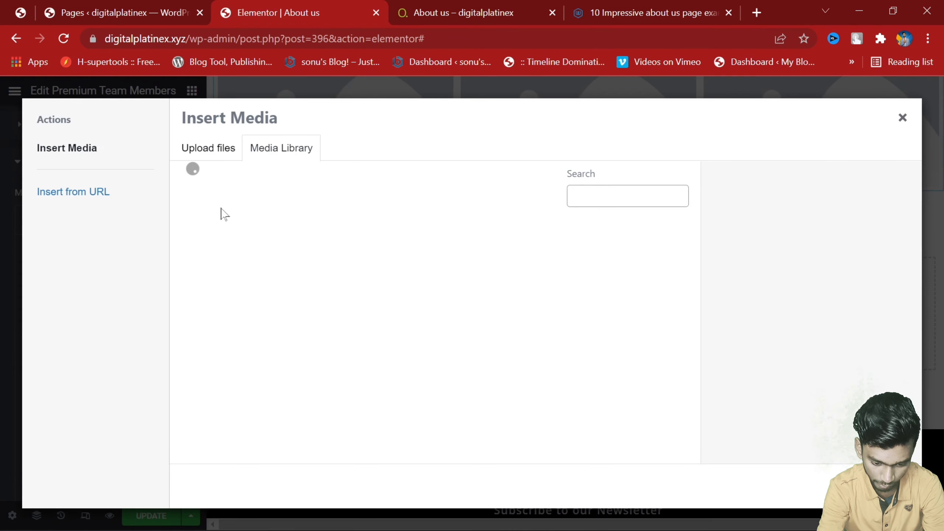
{"action": "scroll", "coordinate": [439, 362], "scroll_direction": "down", "scroll_amount": 5}
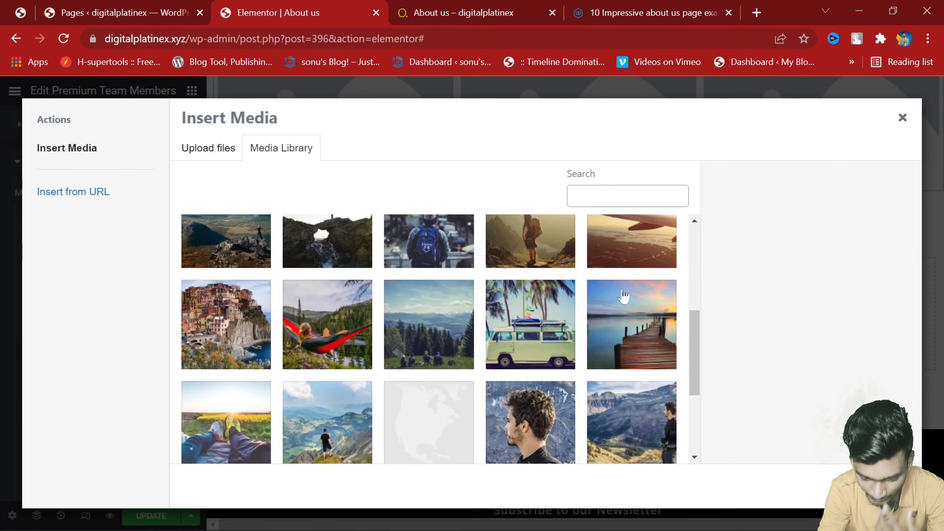
{"action": "left_click", "coordinate": [408, 250]}
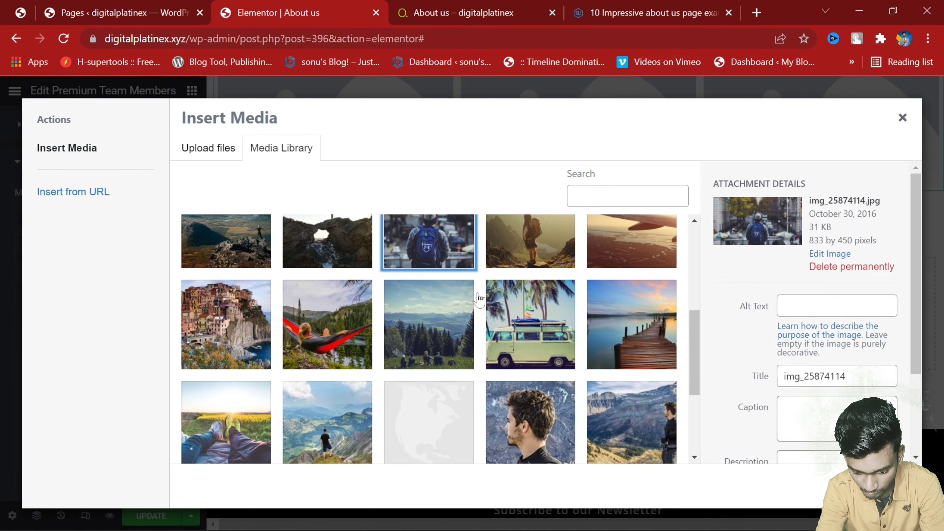
{"action": "left_click", "coordinate": [545, 412]}
{"action": "left_click", "coordinate": [874, 486]}
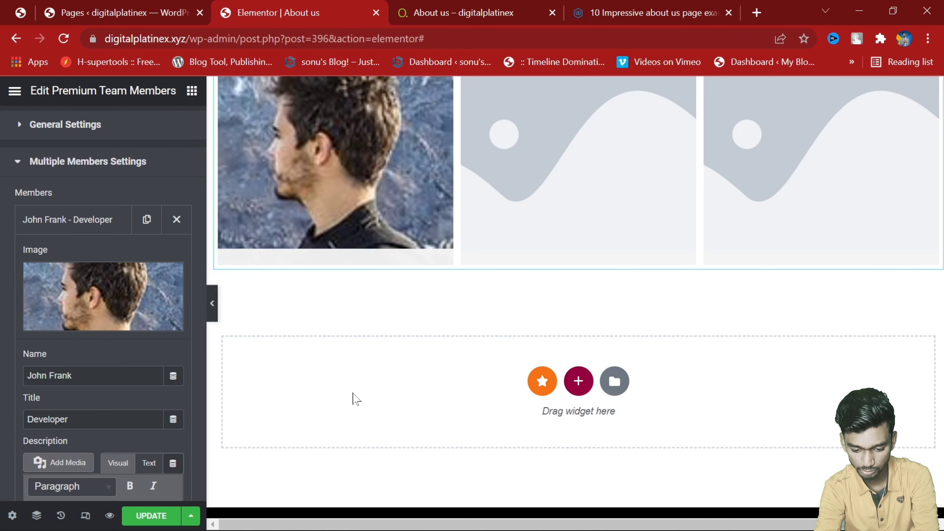
Step: Set the second team member's image to the backpack traveller photo img_25874114.jpg from the media library
{"action": "scroll", "coordinate": [356, 399], "scroll_direction": "up", "scroll_amount": 5}
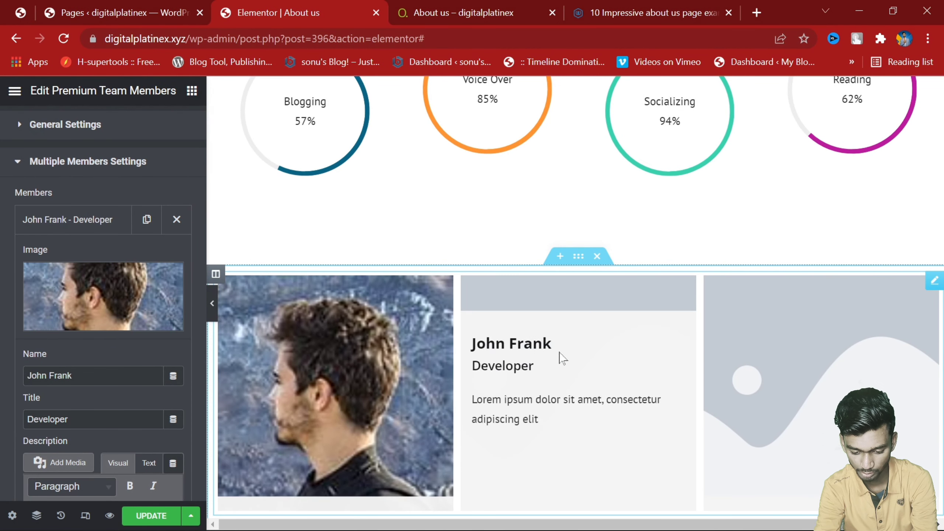
{"action": "scroll", "coordinate": [119, 400], "scroll_direction": "down", "scroll_amount": 4}
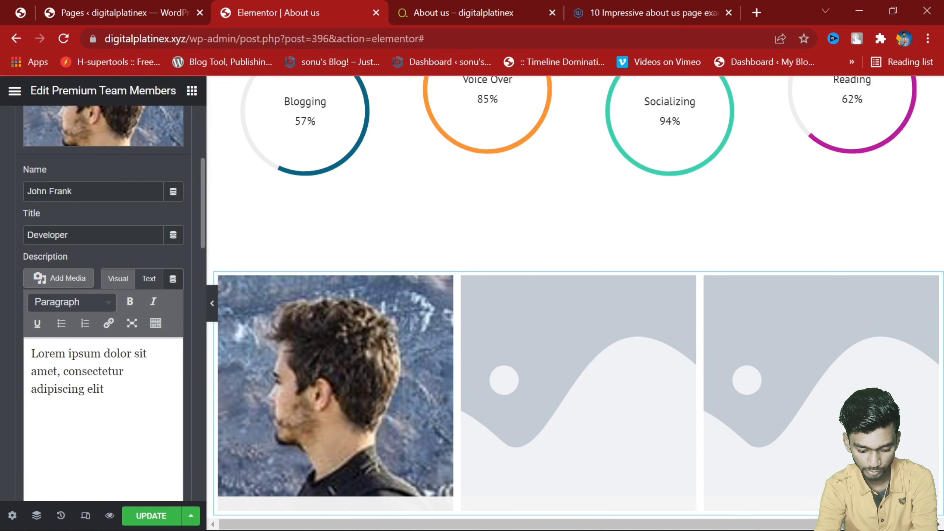
{"action": "scroll", "coordinate": [80, 156], "scroll_direction": "up", "scroll_amount": 4}
{"action": "left_click", "coordinate": [77, 173]}
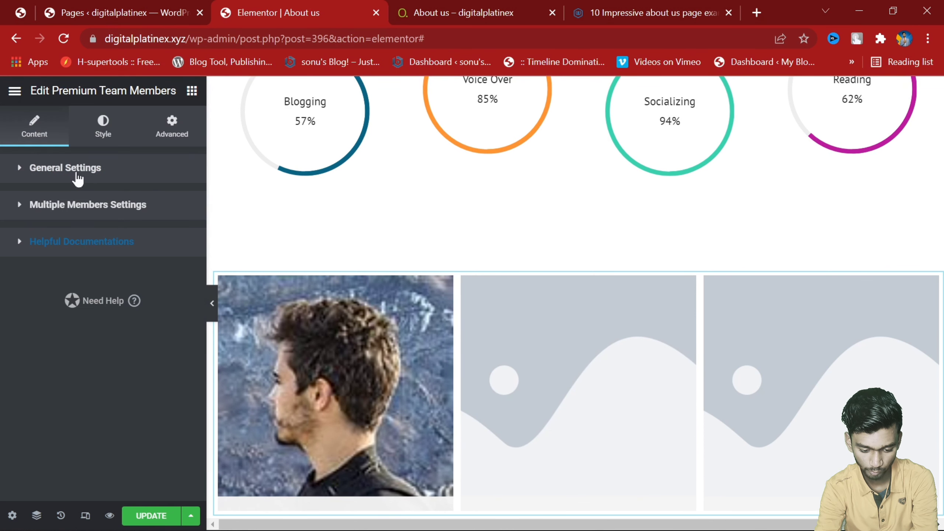
{"action": "left_click", "coordinate": [77, 173]}
{"action": "left_click", "coordinate": [76, 170]}
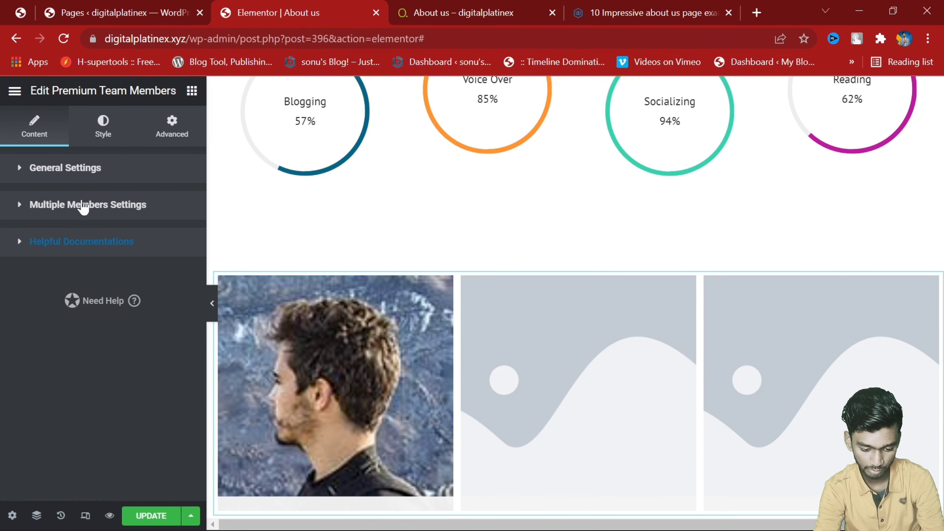
{"action": "left_click", "coordinate": [78, 205]}
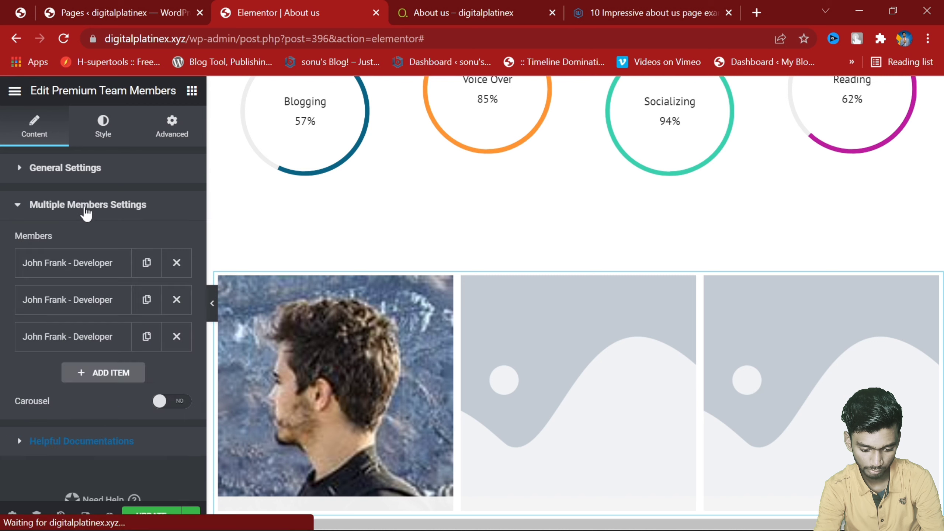
{"action": "left_click", "coordinate": [80, 300]}
{"action": "left_click", "coordinate": [99, 387]}
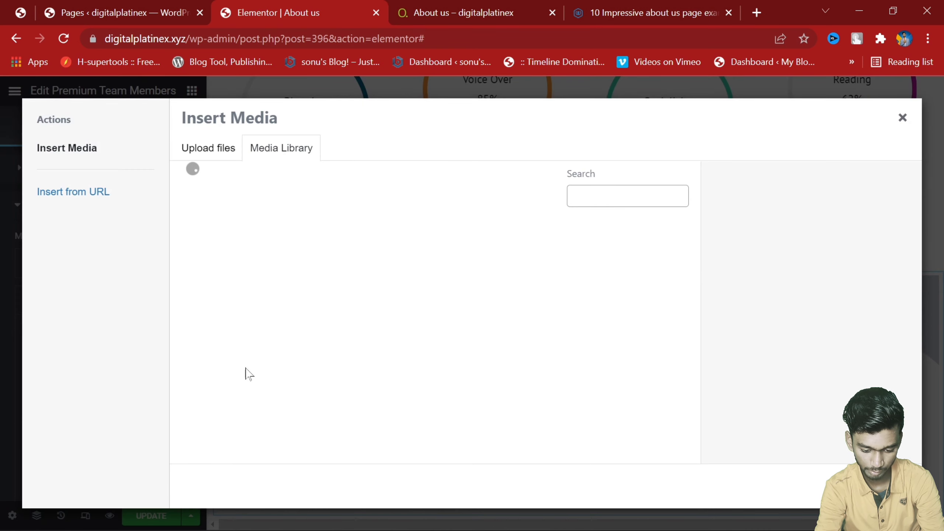
{"action": "scroll", "coordinate": [604, 343], "scroll_direction": "down", "scroll_amount": 3}
{"action": "left_click", "coordinate": [446, 362]}
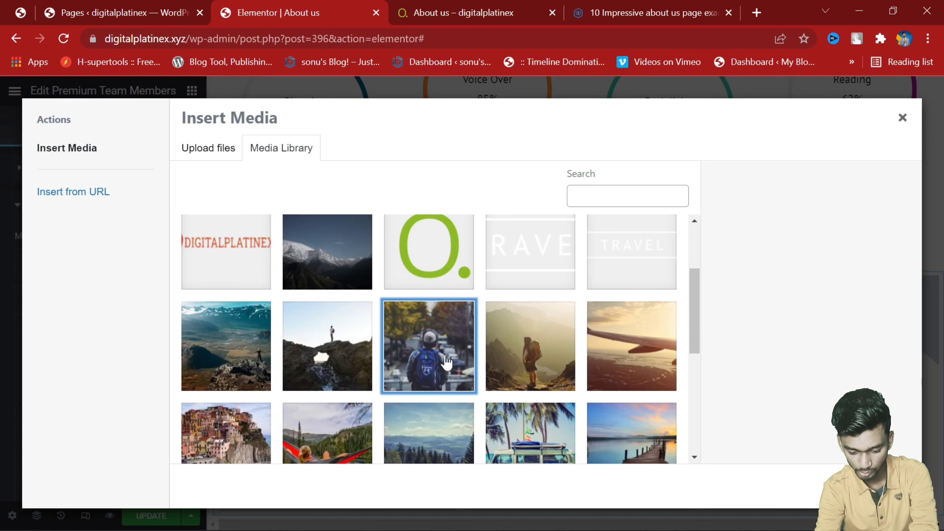
{"action": "left_click", "coordinate": [882, 486]}
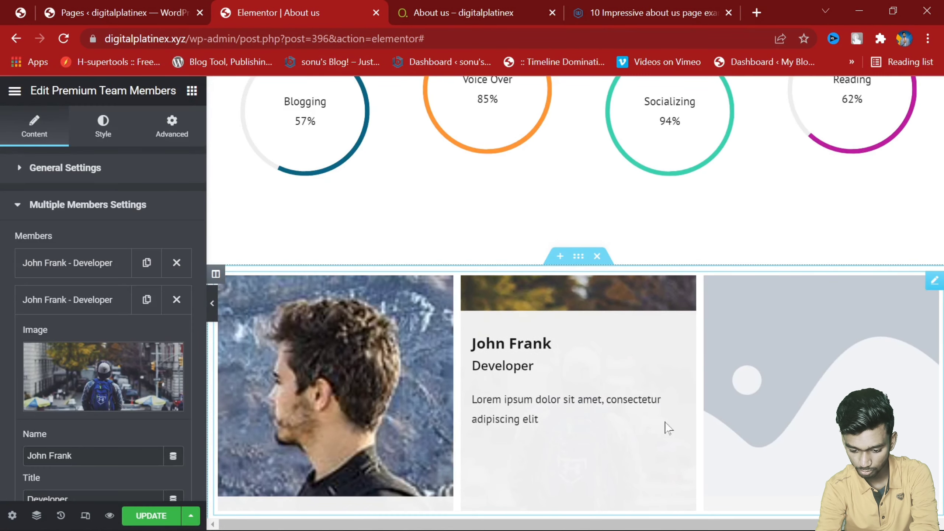
{"action": "scroll", "coordinate": [569, 352], "scroll_direction": "down", "scroll_amount": 5}
{"action": "scroll", "coordinate": [584, 196], "scroll_direction": "up", "scroll_amount": 3}
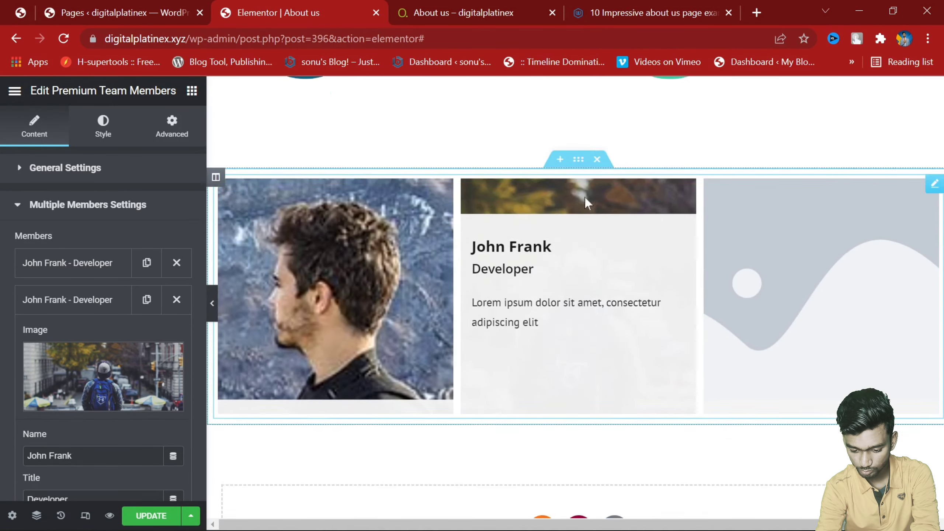
{"action": "scroll", "coordinate": [584, 197], "scroll_direction": "up", "scroll_amount": 3}
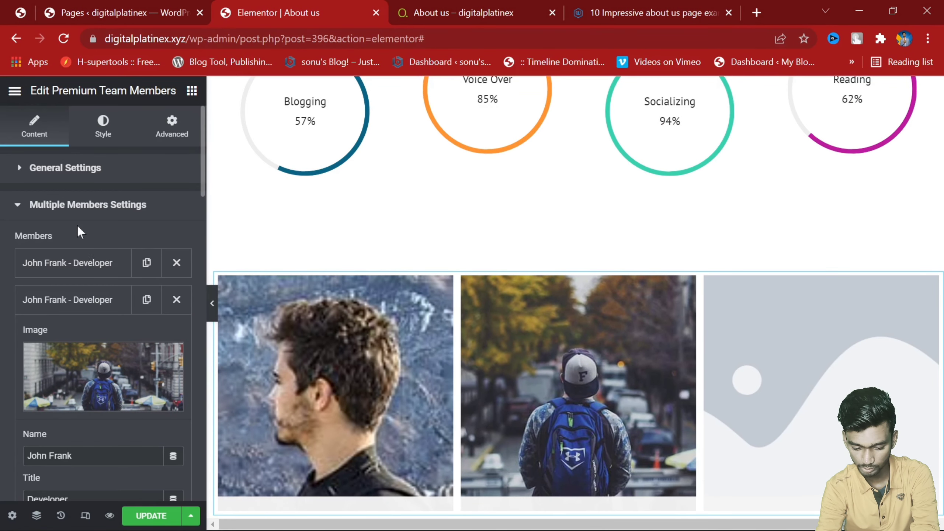
{"action": "left_click", "coordinate": [67, 298]}
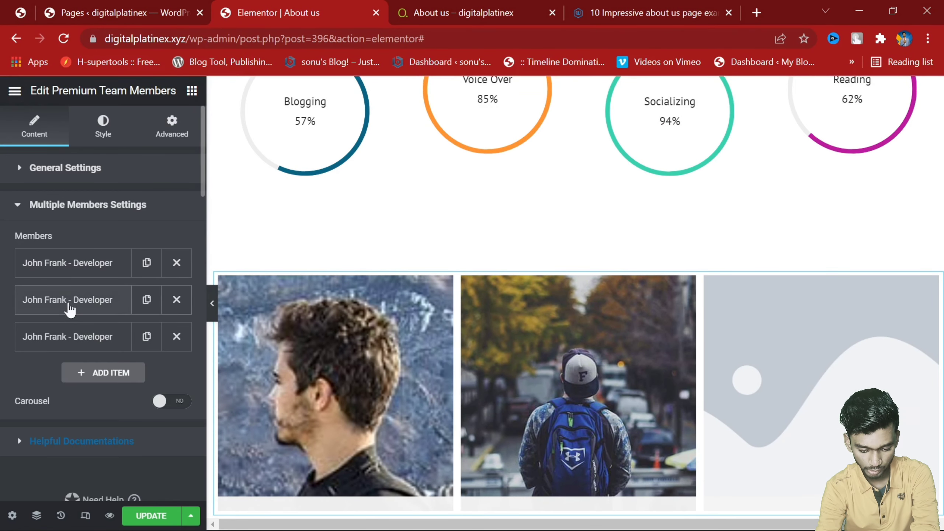
{"action": "left_click", "coordinate": [67, 330]}
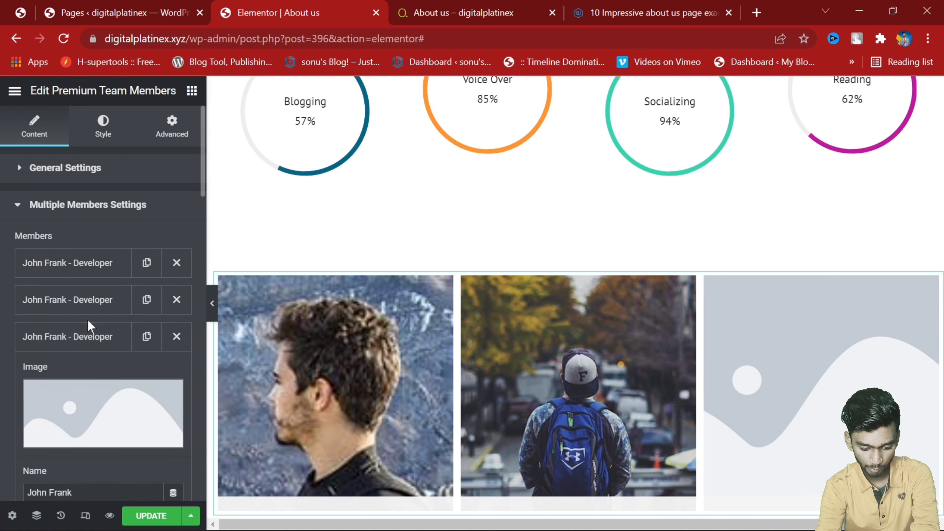
{"action": "left_click", "coordinate": [87, 336]}
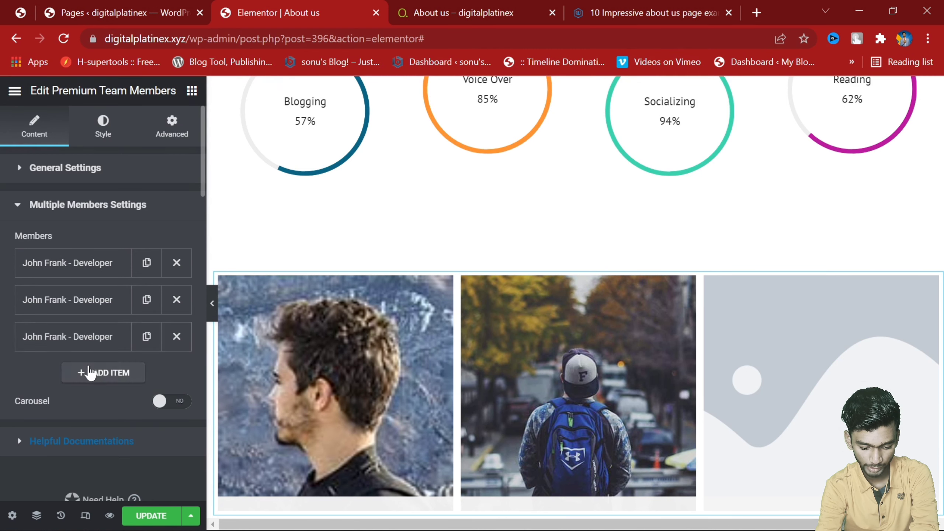
Step: Set the third team member's image to the photo of the man overlooking the mountains and update the page
{"action": "left_click", "coordinate": [90, 347]}
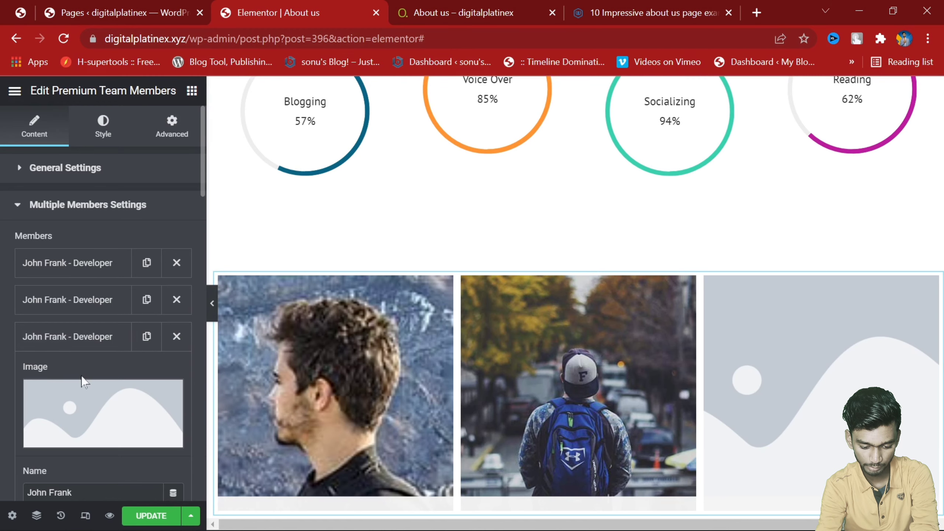
{"action": "left_click", "coordinate": [86, 395]}
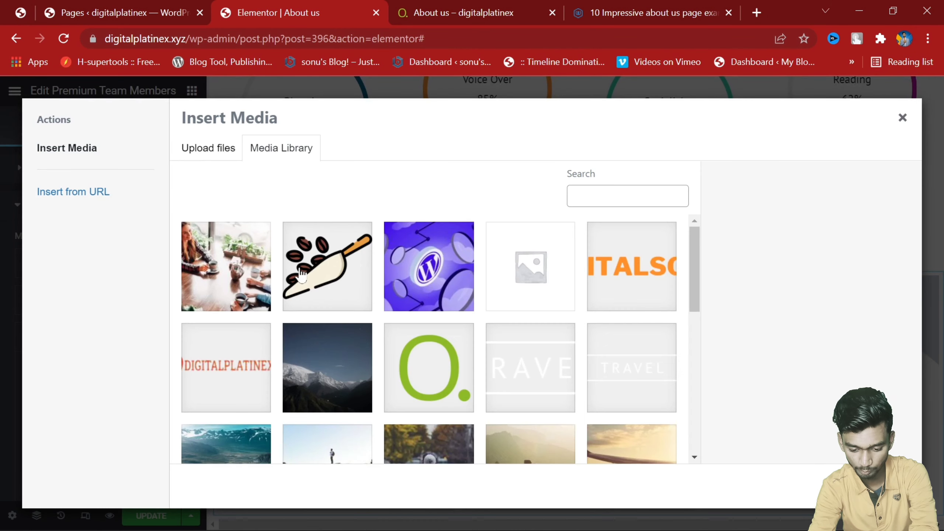
{"action": "scroll", "coordinate": [345, 291], "scroll_direction": "down", "scroll_amount": 10}
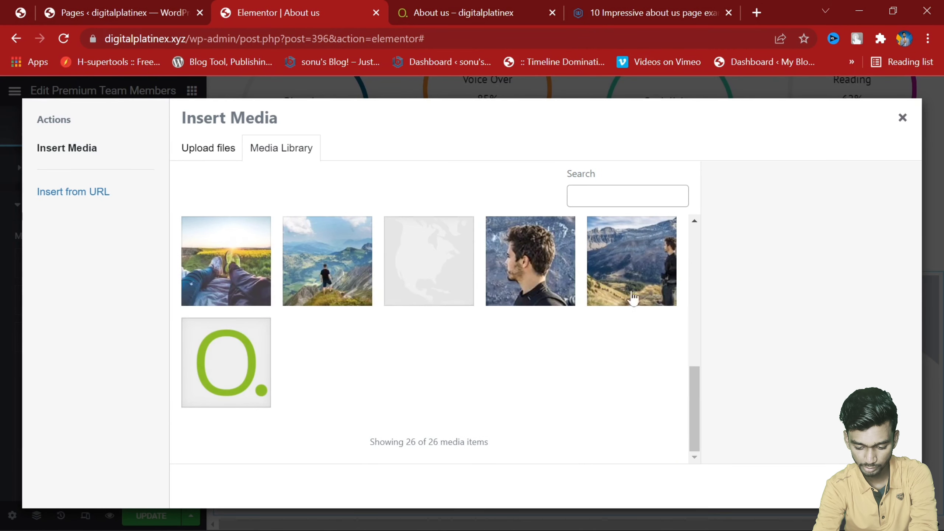
{"action": "left_click", "coordinate": [634, 297]}
{"action": "left_click", "coordinate": [885, 487]}
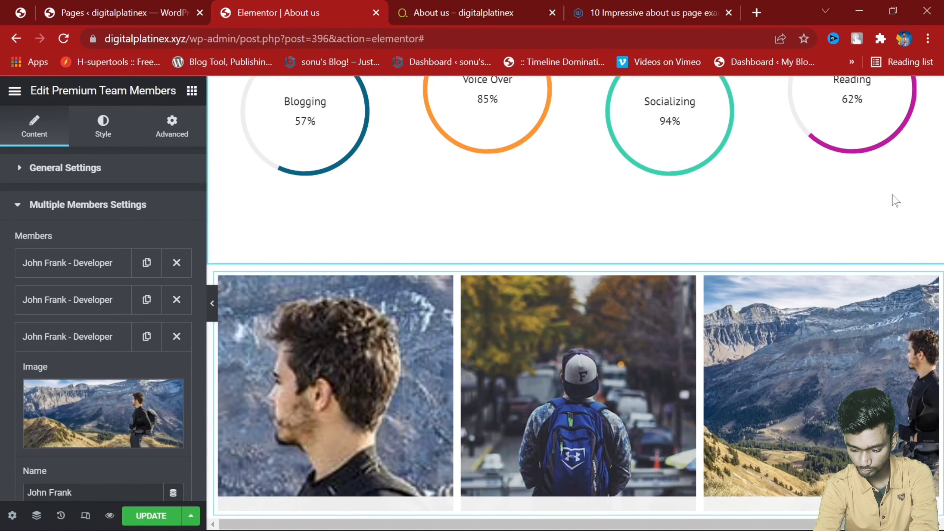
{"action": "scroll", "coordinate": [895, 200], "scroll_direction": "down", "scroll_amount": 3}
{"action": "left_click", "coordinate": [156, 516]}
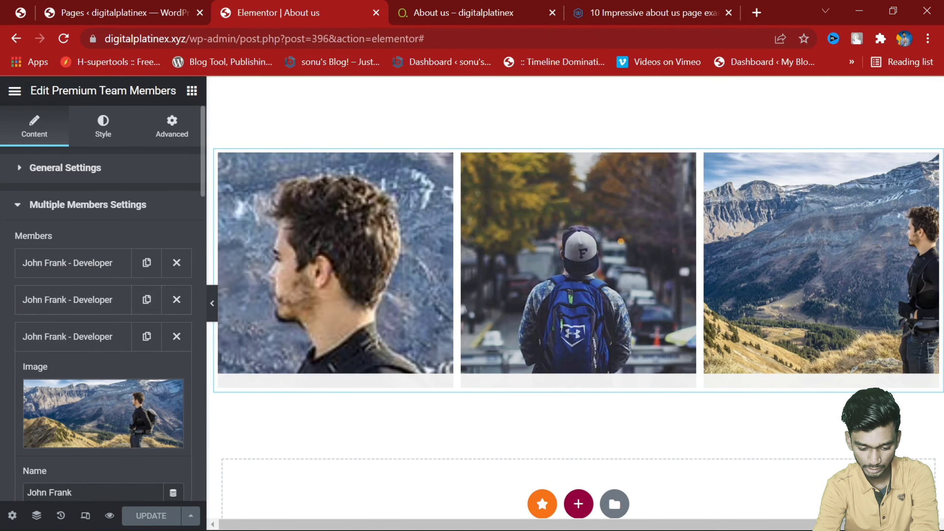
Step: Look over the third team member's name, title and description settings and the members' hover text on the page
{"action": "scroll", "coordinate": [69, 211], "scroll_direction": "down", "scroll_amount": 5}
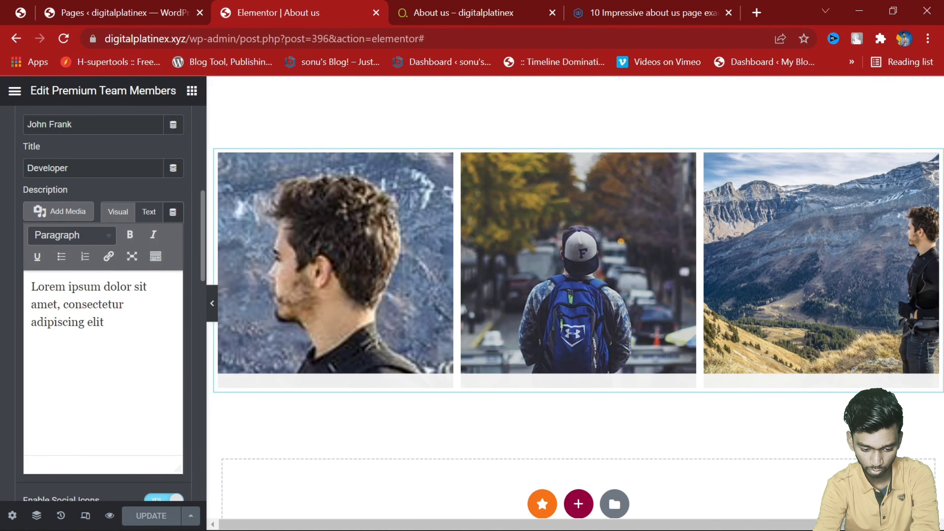
{"action": "key", "text": "Tab"}
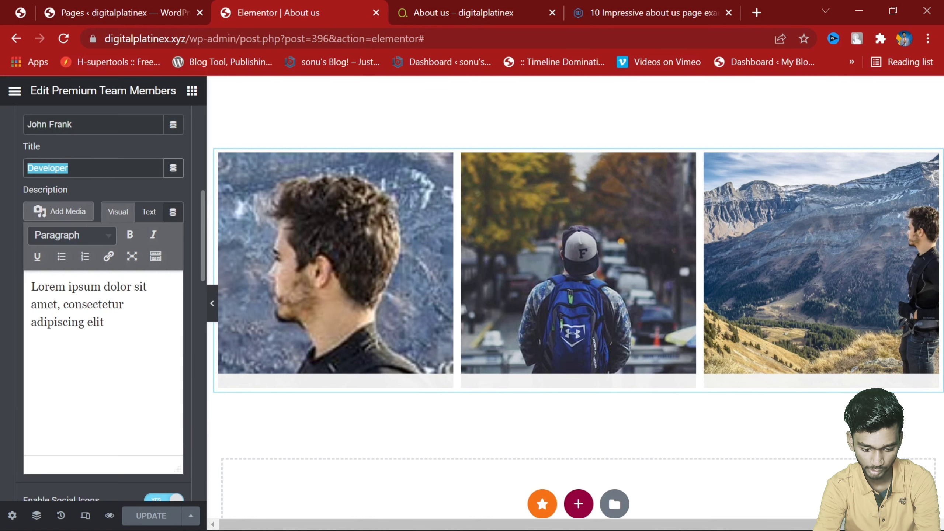
{"action": "double_click", "coordinate": [59, 321]}
{"action": "left_click", "coordinate": [86, 286]}
{"action": "double_click", "coordinate": [86, 286]}
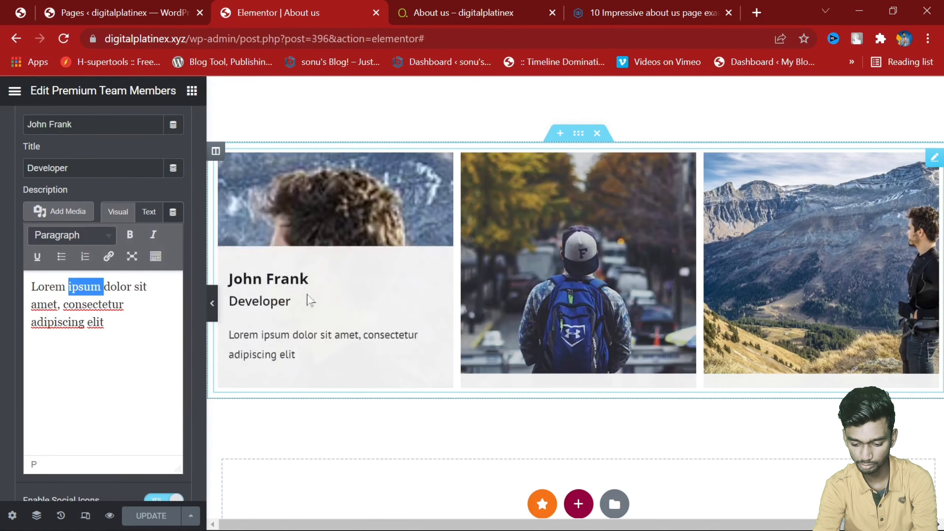
{"action": "scroll", "coordinate": [278, 333], "scroll_direction": "up", "scroll_amount": 6}
{"action": "scroll", "coordinate": [123, 220], "scroll_direction": "up", "scroll_amount": 10}
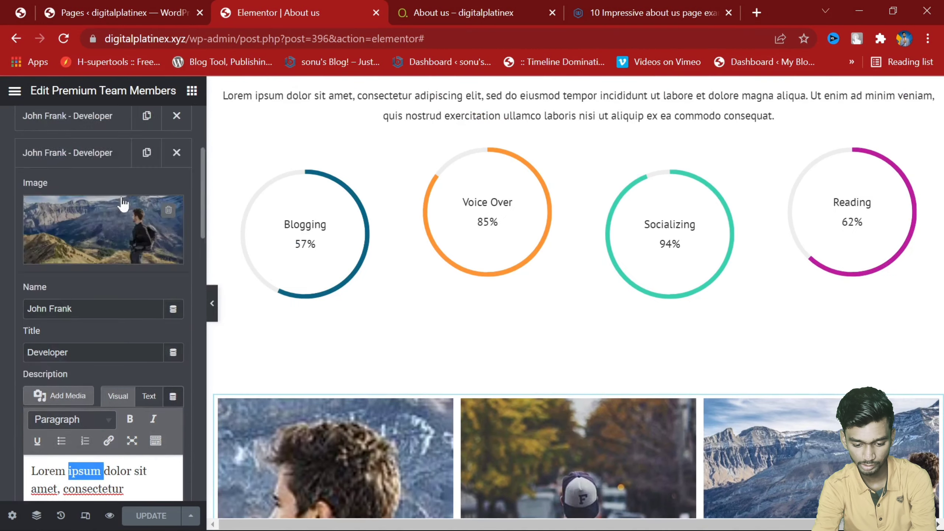
Step: Reload the live About us page and examine the circle progress bars and the space above the team photos
{"action": "key", "text": "ctrl+Tab"}
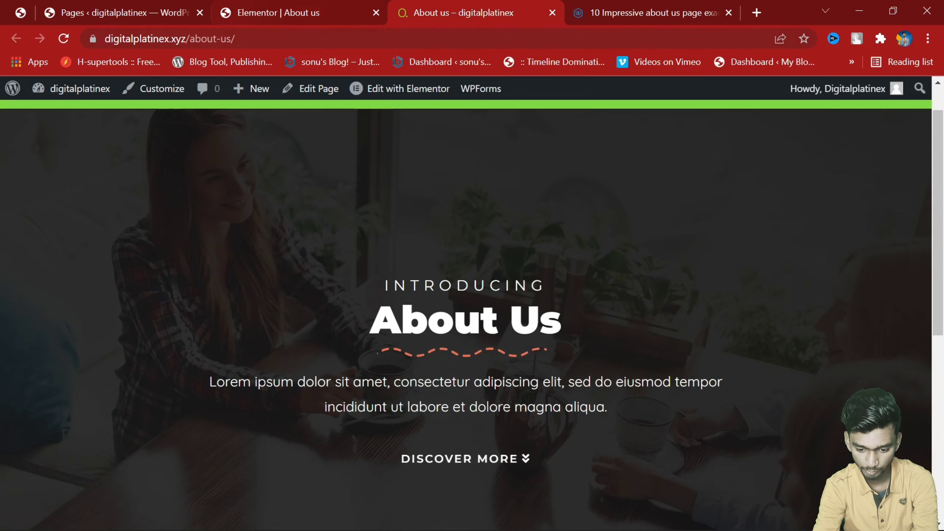
{"action": "left_click", "coordinate": [57, 38]}
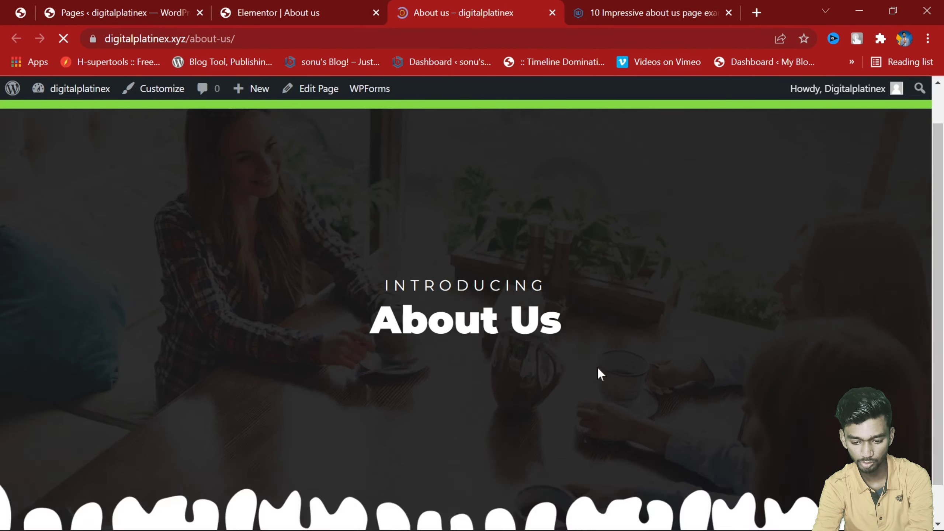
{"action": "scroll", "coordinate": [594, 353], "scroll_direction": "down", "scroll_amount": 4}
{"action": "scroll", "coordinate": [596, 347], "scroll_direction": "down", "scroll_amount": 5}
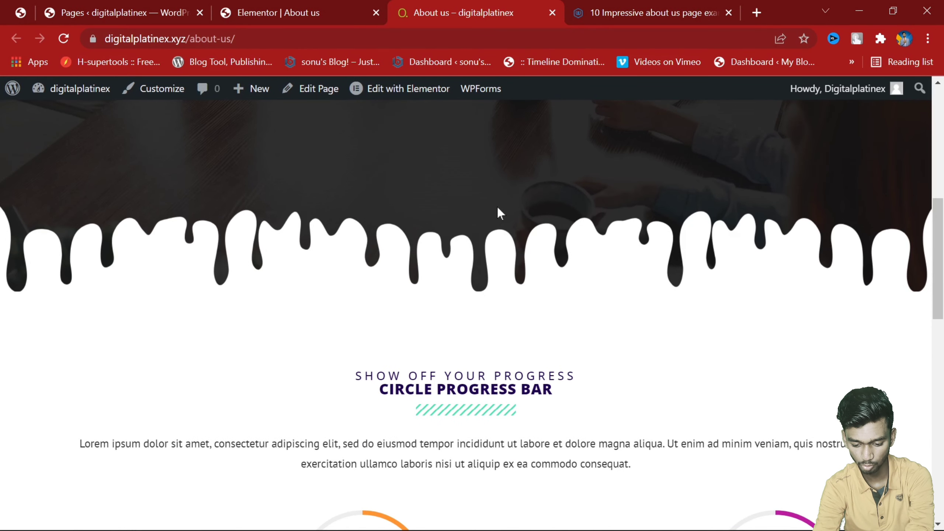
{"action": "scroll", "coordinate": [498, 211], "scroll_direction": "down", "scroll_amount": 12}
{"action": "scroll", "coordinate": [520, 217], "scroll_direction": "up", "scroll_amount": 5}
{"action": "scroll", "coordinate": [663, 343], "scroll_direction": "down", "scroll_amount": 2}
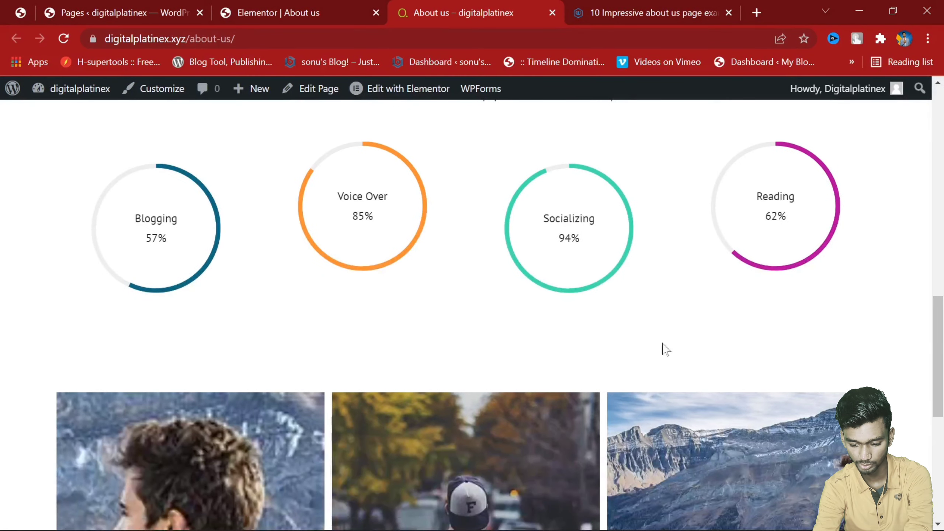
{"action": "left_click_drag", "start_coordinate": [355, 356], "coordinate": [539, 353]}
Step: Back in the Elementor editor, add a single-column section above the team members and place a Heading widget in it
{"action": "left_click", "coordinate": [310, 9]}
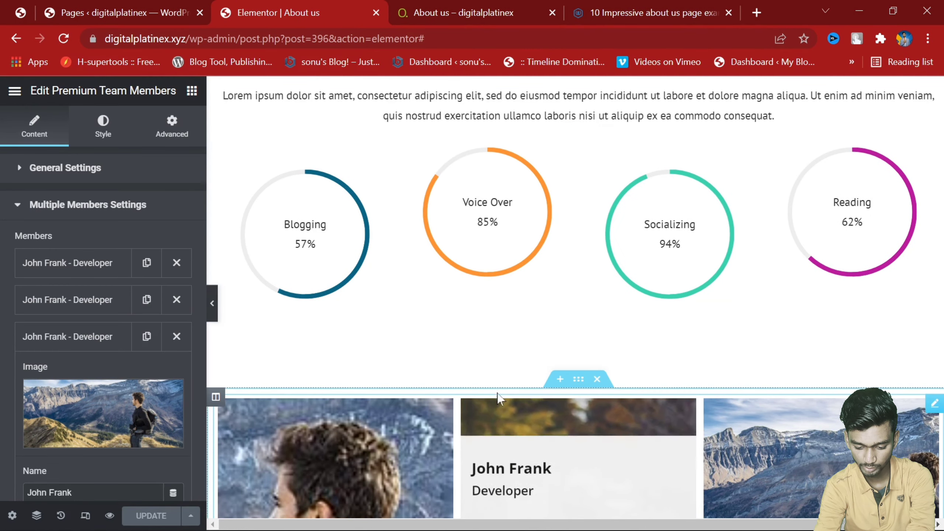
{"action": "left_click", "coordinate": [562, 387]}
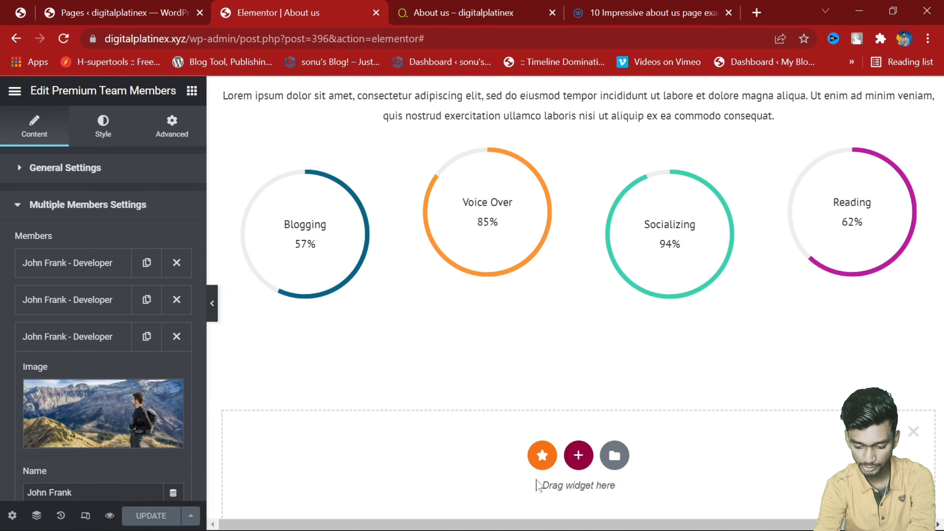
{"action": "left_click", "coordinate": [578, 456]}
{"action": "left_click", "coordinate": [387, 502]}
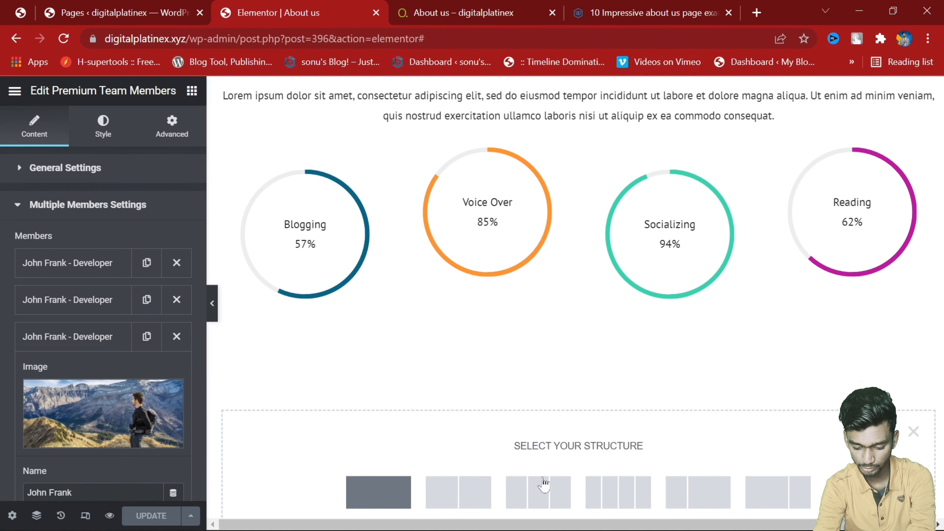
{"action": "left_click", "coordinate": [182, 96]}
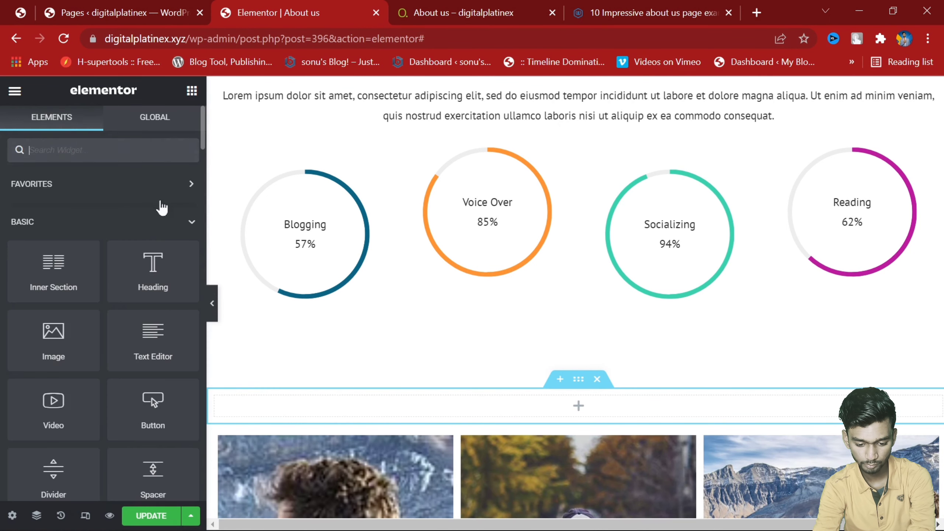
{"action": "left_click_drag", "start_coordinate": [123, 265], "coordinate": [586, 410]}
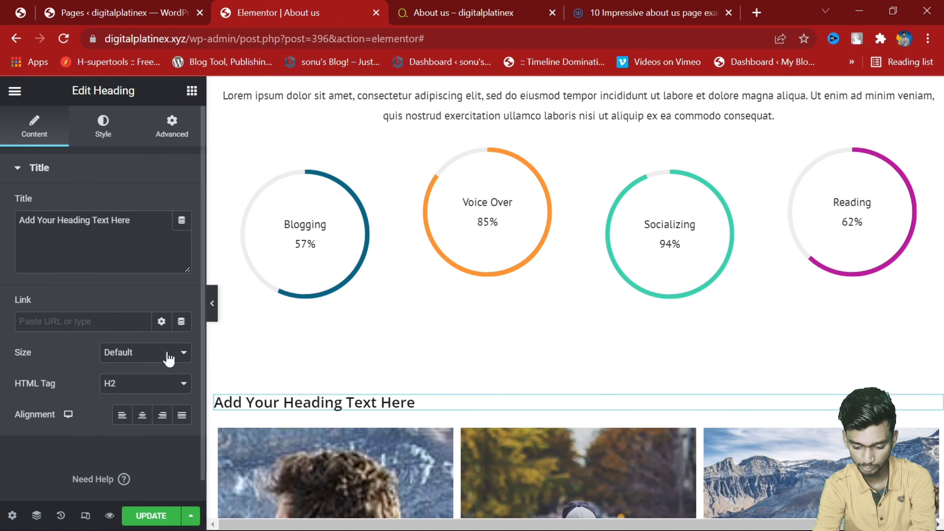
Step: Center the new heading, set its title to "Our Team" and update the page
{"action": "left_click", "coordinate": [142, 415]}
{"action": "triple_click", "coordinate": [102, 220]}
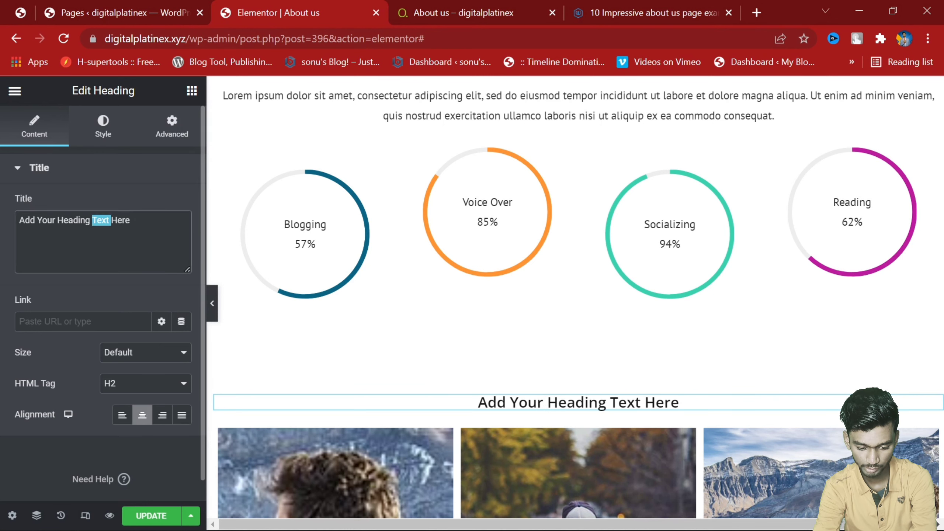
{"action": "type", "text": "O"}
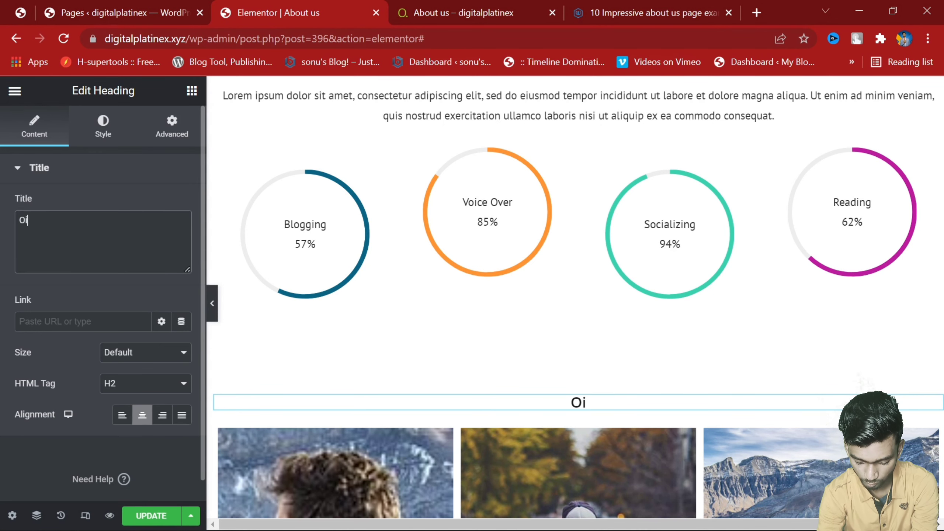
{"action": "type", "text": "ur"}
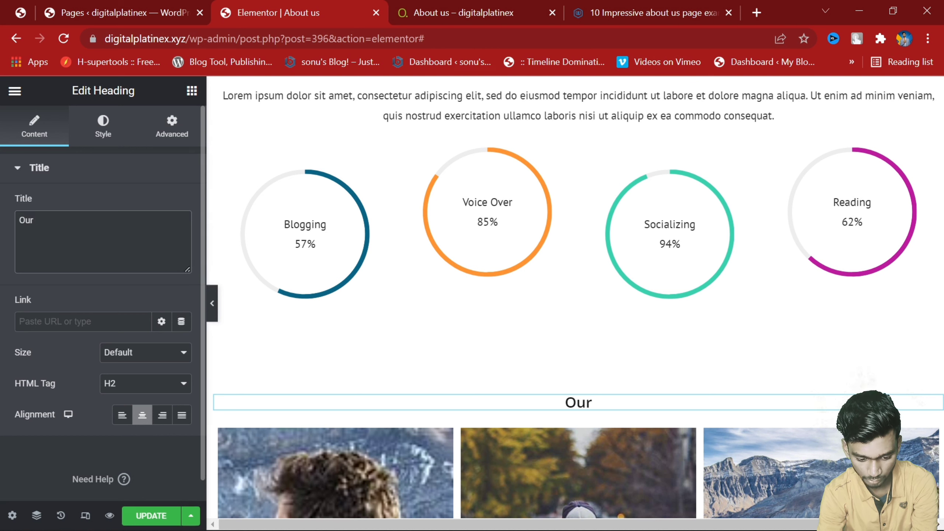
{"action": "type", "text": " TE"}
{"action": "key", "text": "BackSpace"}
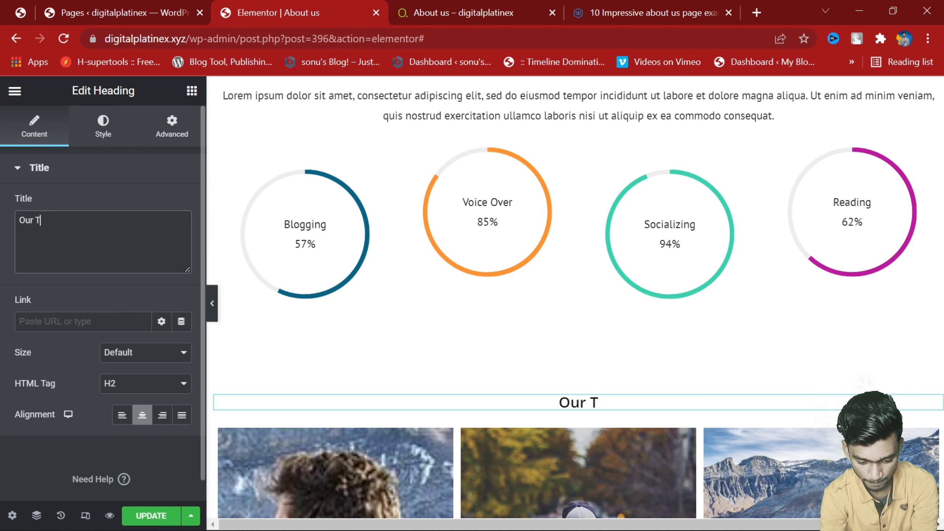
{"action": "type", "text": "r"}
{"action": "key", "text": "BackSpace"}
{"action": "type", "text": "eam"}
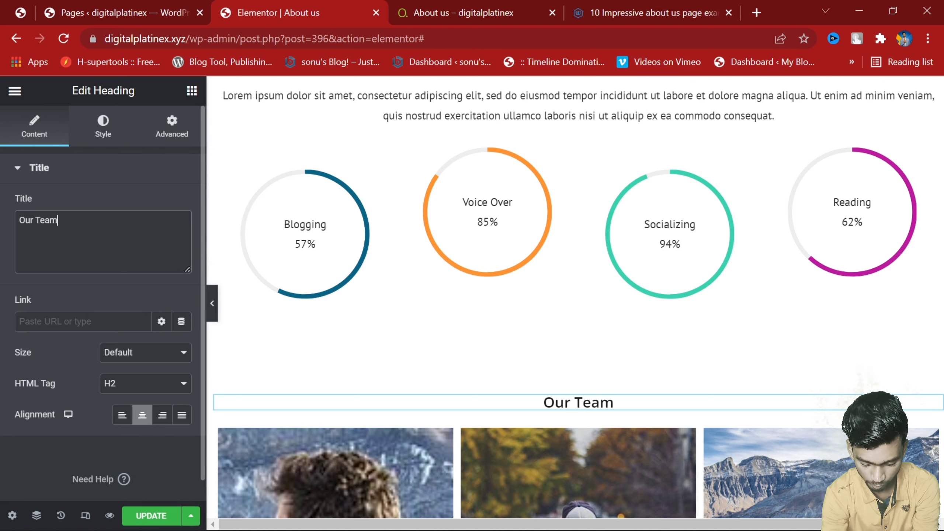
{"action": "left_click", "coordinate": [156, 515]}
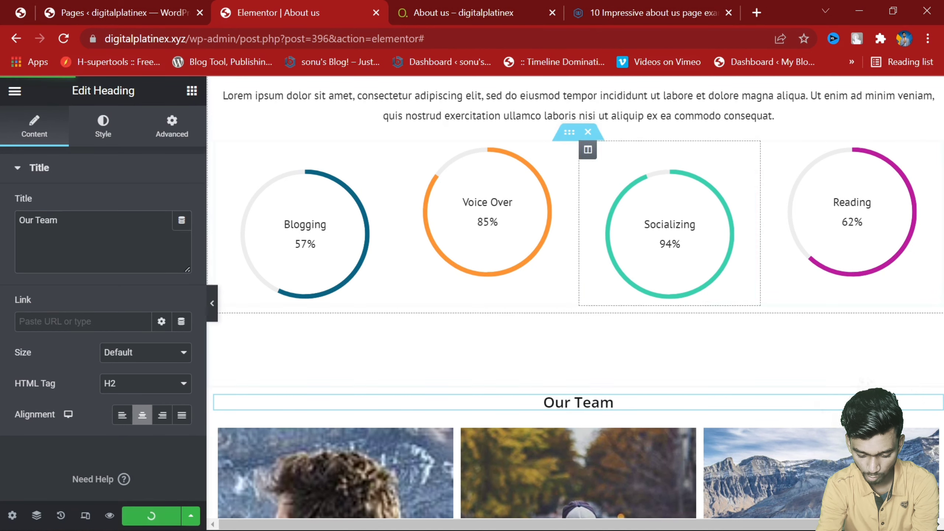
Step: Reload the live About us page and check the Our Team heading and member cards down to the footer
{"action": "left_click", "coordinate": [467, 6]}
{"action": "left_click", "coordinate": [72, 38]}
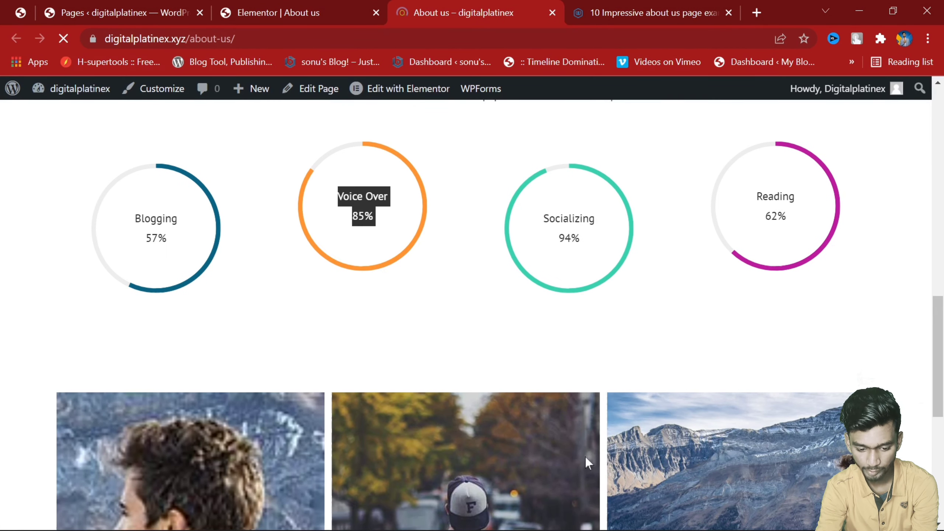
{"action": "scroll", "coordinate": [530, 462], "scroll_direction": "down", "scroll_amount": 3}
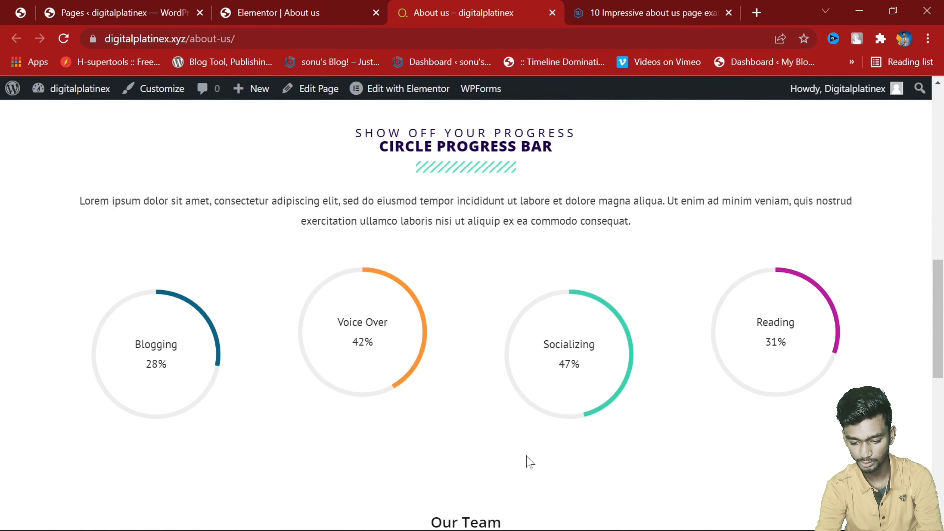
{"action": "scroll", "coordinate": [521, 409], "scroll_direction": "down", "scroll_amount": 3}
{"action": "scroll", "coordinate": [744, 422], "scroll_direction": "down", "scroll_amount": 3}
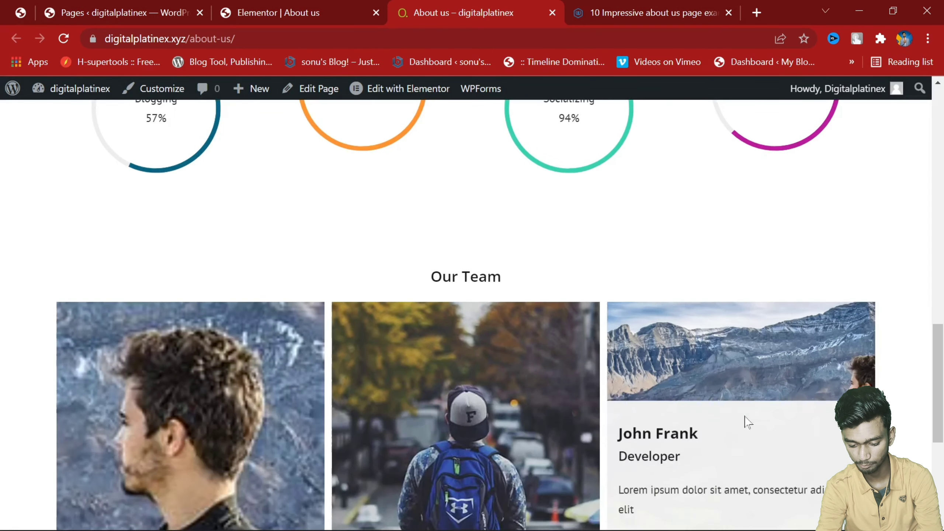
{"action": "scroll", "coordinate": [316, 416], "scroll_direction": "down", "scroll_amount": 6}
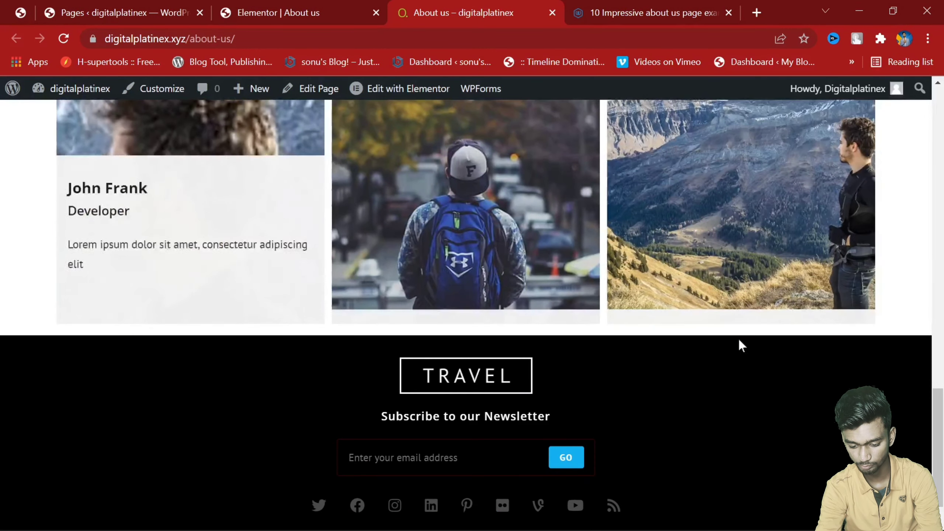
{"action": "left_click", "coordinate": [230, 7]}
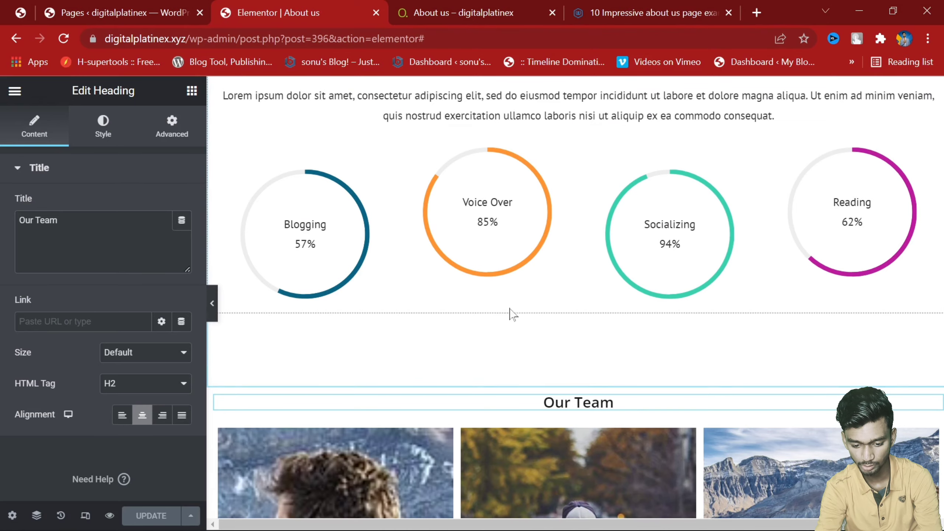
{"action": "scroll", "coordinate": [550, 334], "scroll_direction": "down", "scroll_amount": 12}
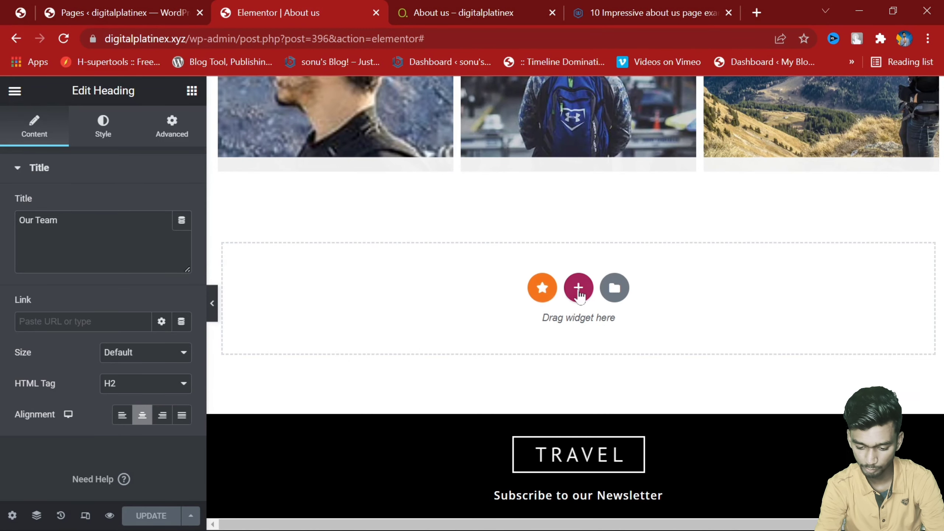
{"action": "scroll", "coordinate": [579, 292], "scroll_direction": "up", "scroll_amount": 5}
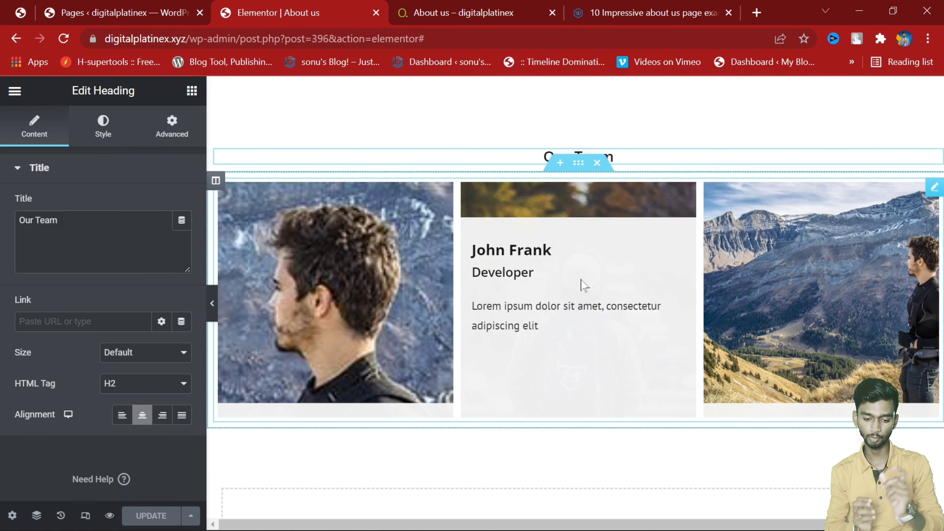
Step: Go to the site's home page from the live About us page, and close the Elementor editor tab
{"action": "left_click", "coordinate": [463, 14]}
{"action": "scroll", "coordinate": [34, 152], "scroll_direction": "up", "scroll_amount": 10}
{"action": "scroll", "coordinate": [136, 156], "scroll_direction": "up", "scroll_amount": 10}
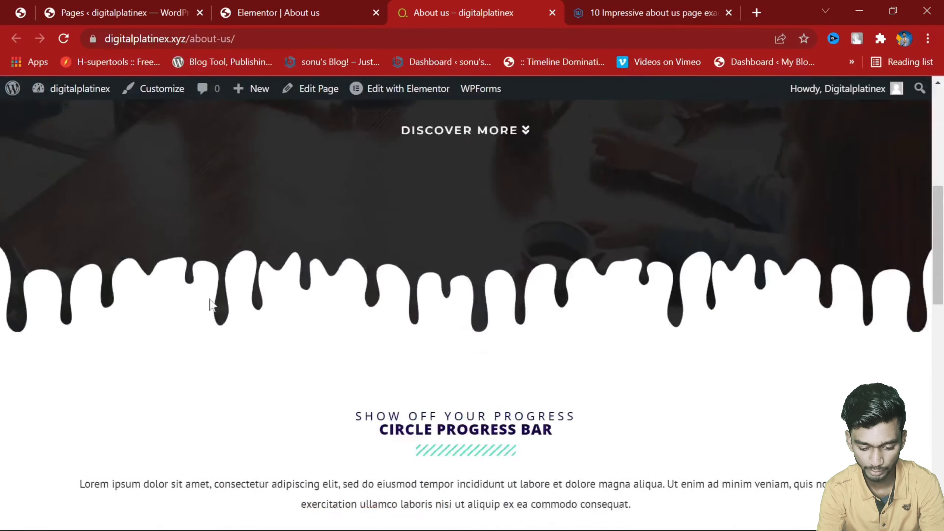
{"action": "left_click", "coordinate": [142, 126]}
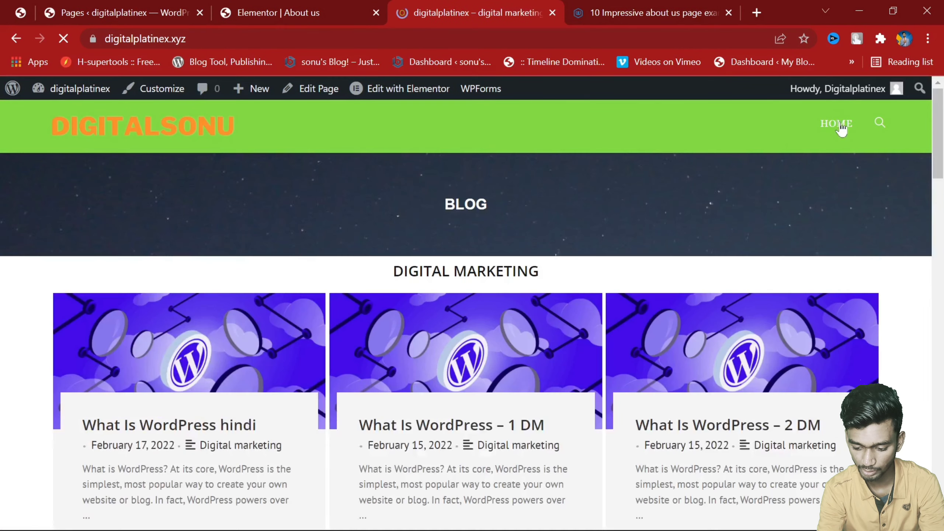
{"action": "left_click", "coordinate": [275, 6]}
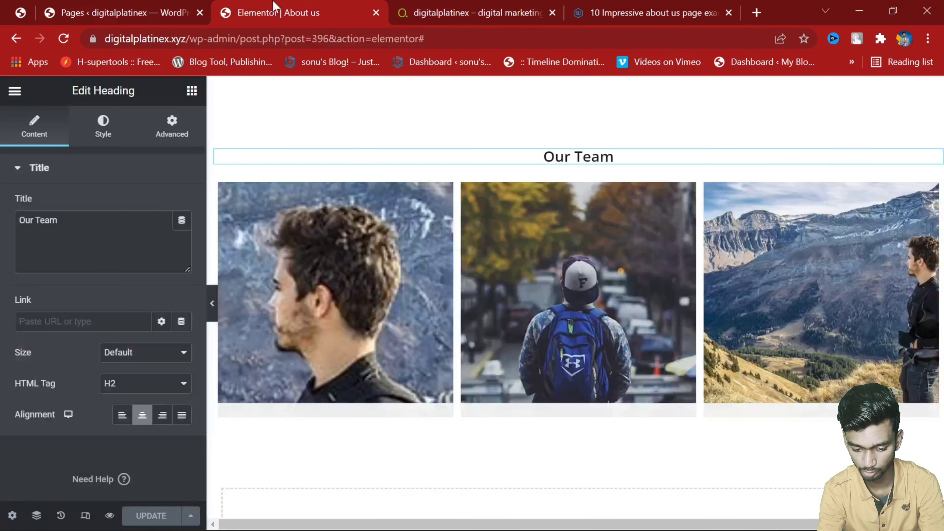
{"action": "left_click", "coordinate": [376, 13]}
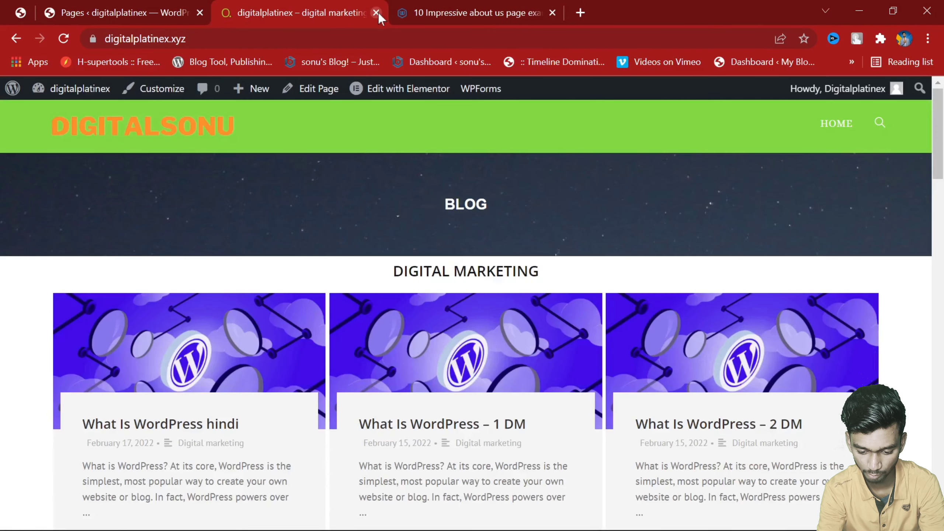
Step: Switch to the WordPress admin and open the screen for editing the site's navigation menus
{"action": "left_click", "coordinate": [98, 8]}
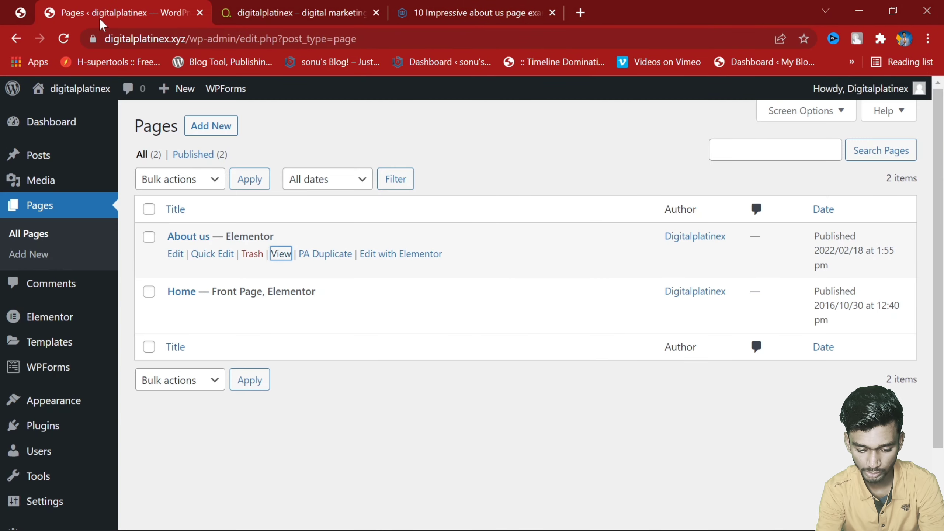
{"action": "scroll", "coordinate": [84, 420], "scroll_direction": "down", "scroll_amount": 3}
{"action": "scroll", "coordinate": [102, 301], "scroll_direction": "up", "scroll_amount": 3}
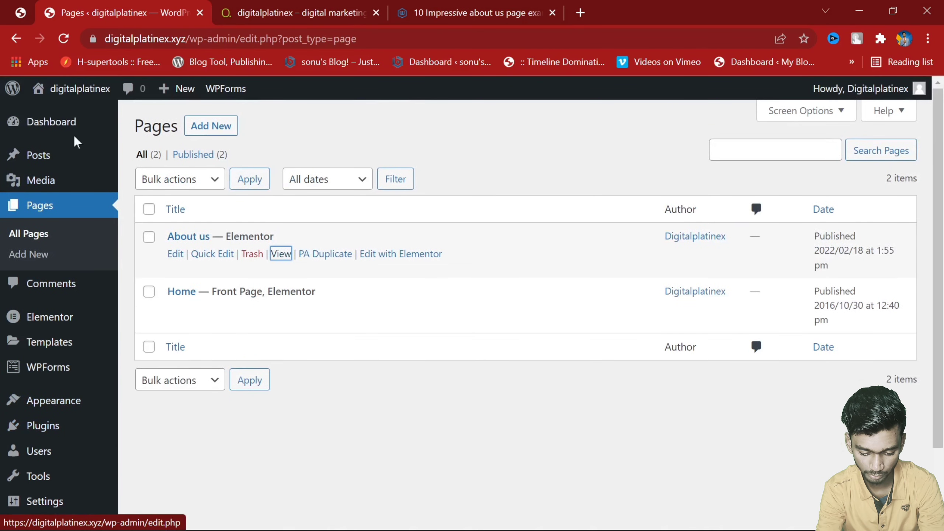
{"action": "left_click", "coordinate": [150, 130]}
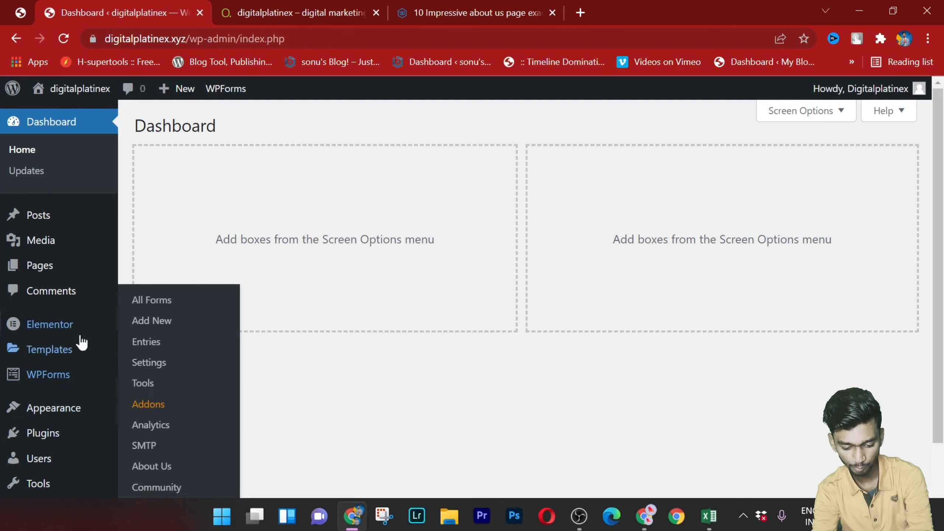
{"action": "mouse_move", "coordinate": [69, 411]}
{"action": "left_click", "coordinate": [153, 445]}
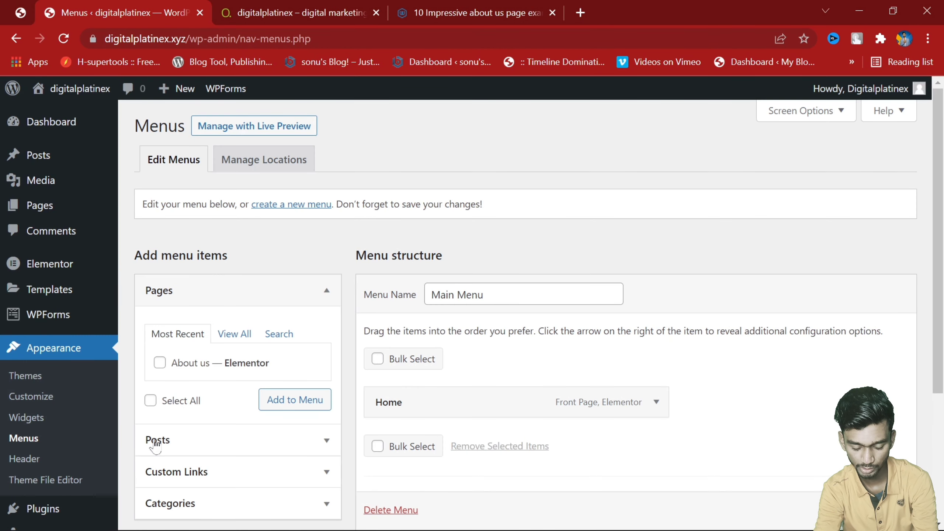
Step: Add the About us page to the Main Menu below Home and save the menu
{"action": "scroll", "coordinate": [193, 417], "scroll_direction": "down", "scroll_amount": 3}
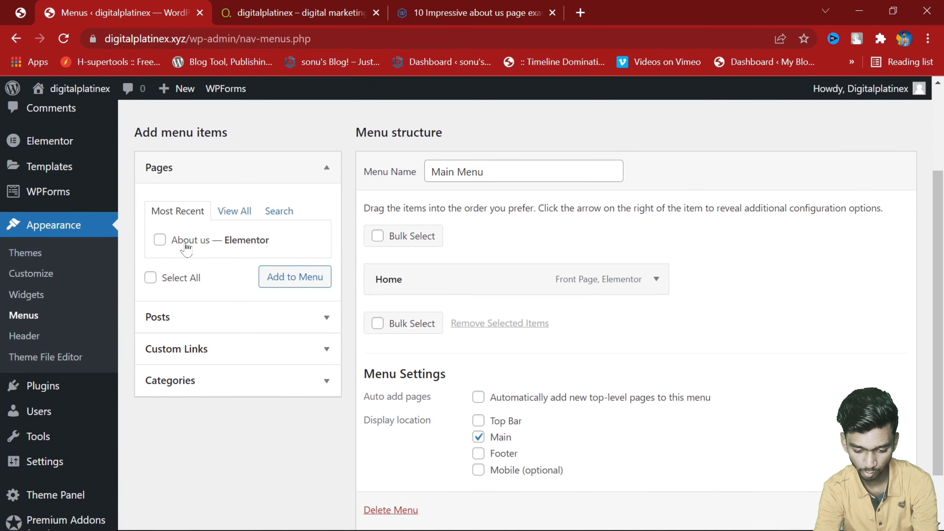
{"action": "scroll", "coordinate": [269, 190], "scroll_direction": "up", "scroll_amount": 3}
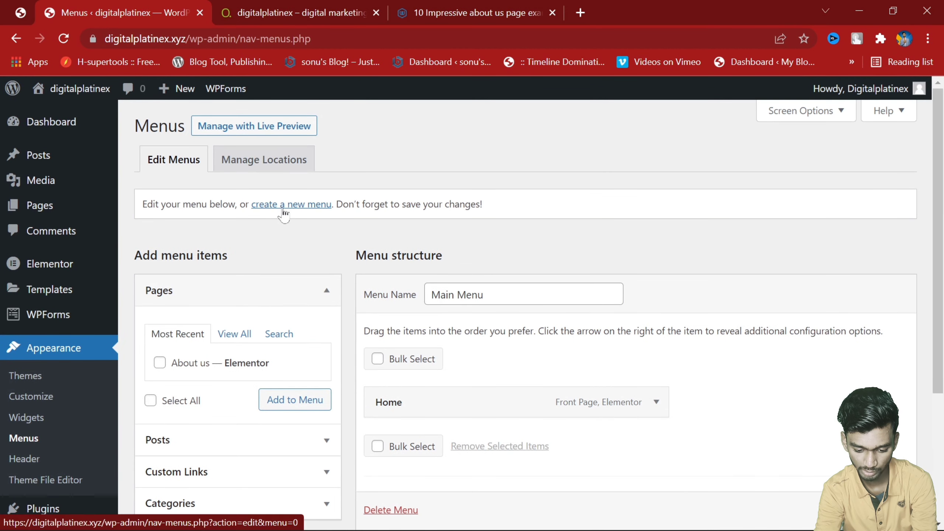
{"action": "left_click", "coordinate": [470, 294]}
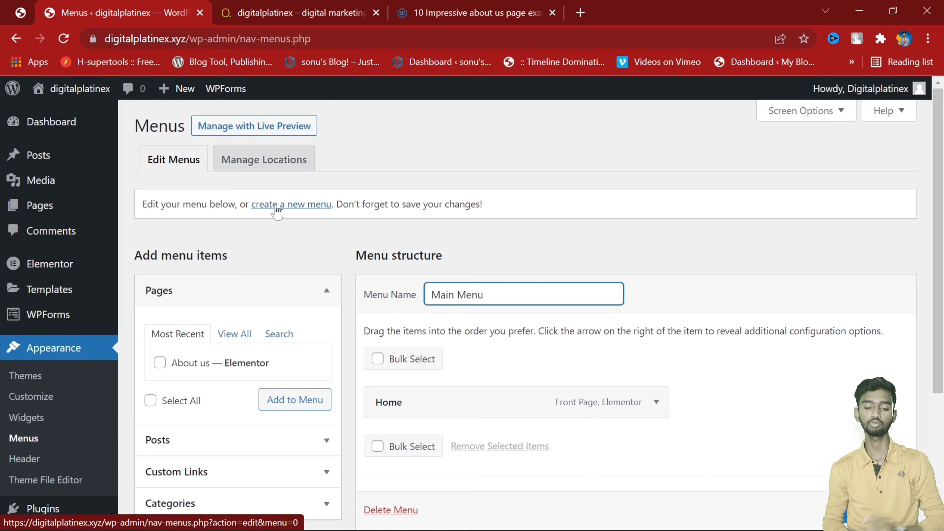
{"action": "scroll", "coordinate": [267, 363], "scroll_direction": "down", "scroll_amount": 3}
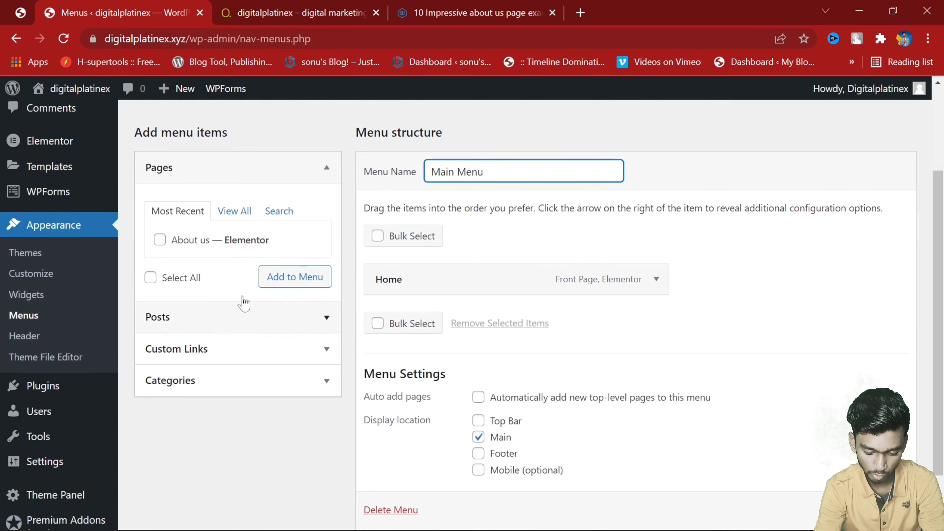
{"action": "left_click", "coordinate": [159, 240]}
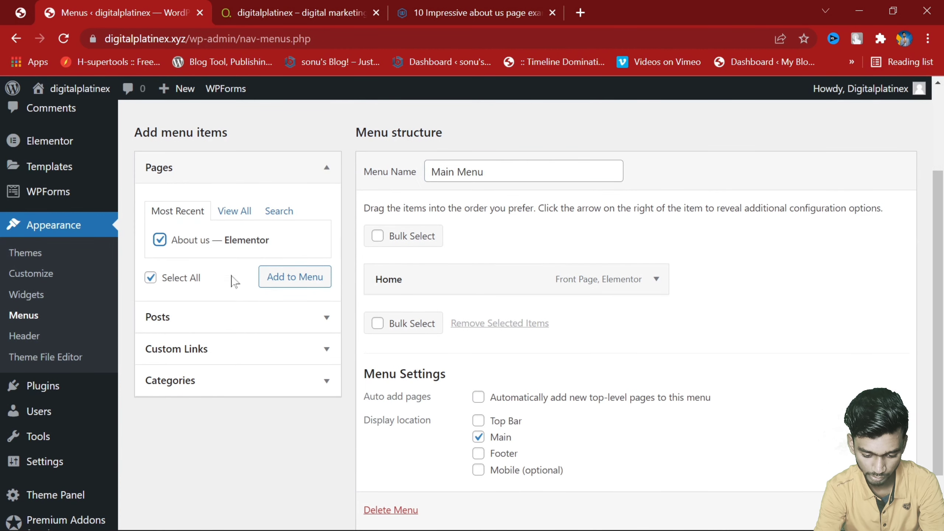
{"action": "left_click", "coordinate": [298, 278]}
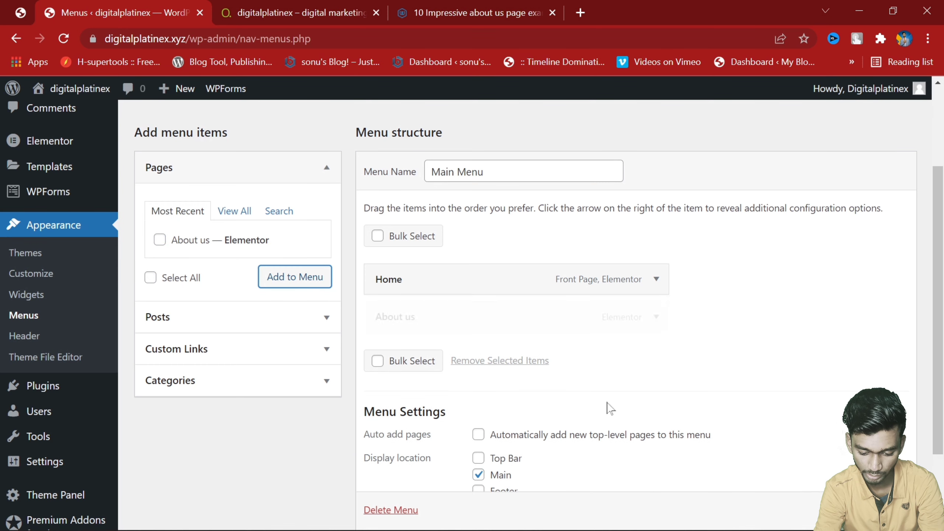
{"action": "scroll", "coordinate": [532, 343], "scroll_direction": "down", "scroll_amount": 3}
{"action": "scroll", "coordinate": [531, 344], "scroll_direction": "up", "scroll_amount": 3}
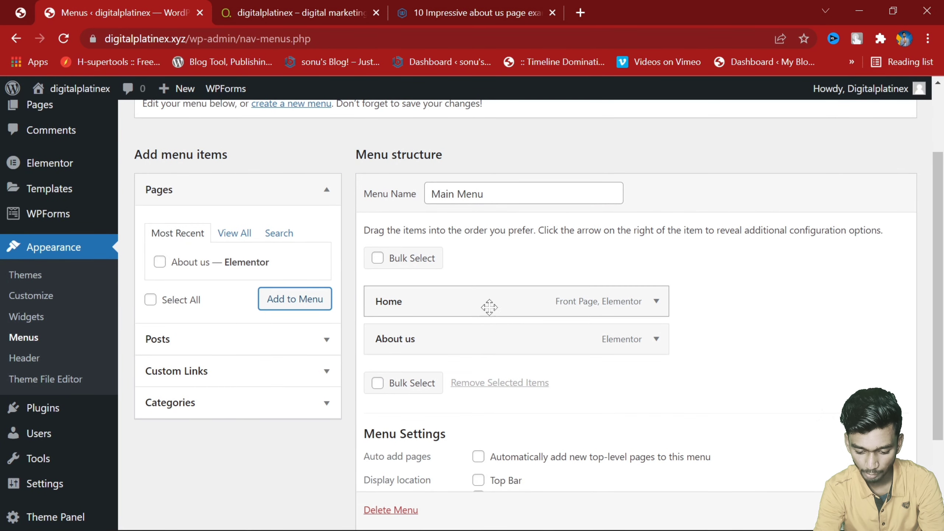
{"action": "mouse_move", "coordinate": [467, 342]}
{"action": "left_mouse_down"}
{"action": "mouse_move", "coordinate": [527, 339]}
{"action": "mouse_move", "coordinate": [450, 329]}
{"action": "mouse_move", "coordinate": [451, 349]}
{"action": "left_mouse_up"}
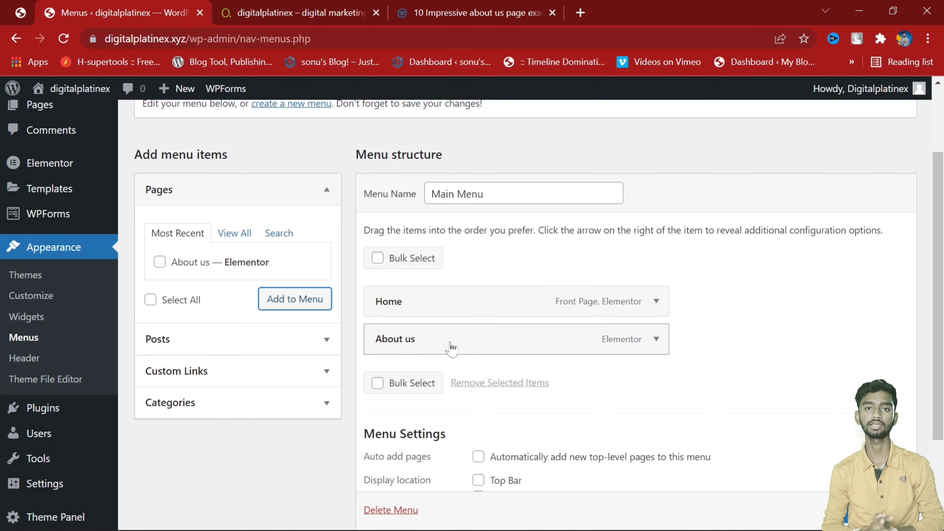
{"action": "scroll", "coordinate": [608, 407], "scroll_direction": "down", "scroll_amount": 3}
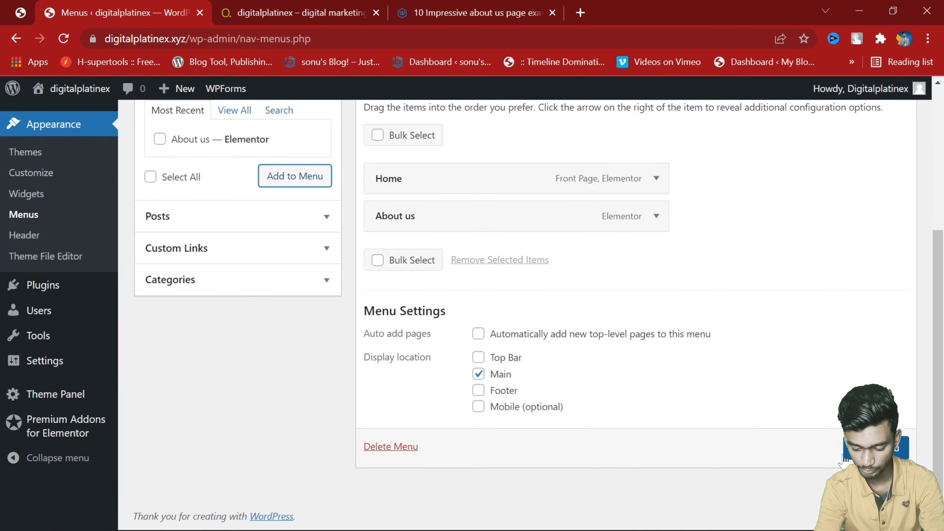
Step: Reload the live home page, open About us from the site's header navigation and look through the page
{"action": "left_click", "coordinate": [340, 11]}
{"action": "left_click", "coordinate": [66, 38]}
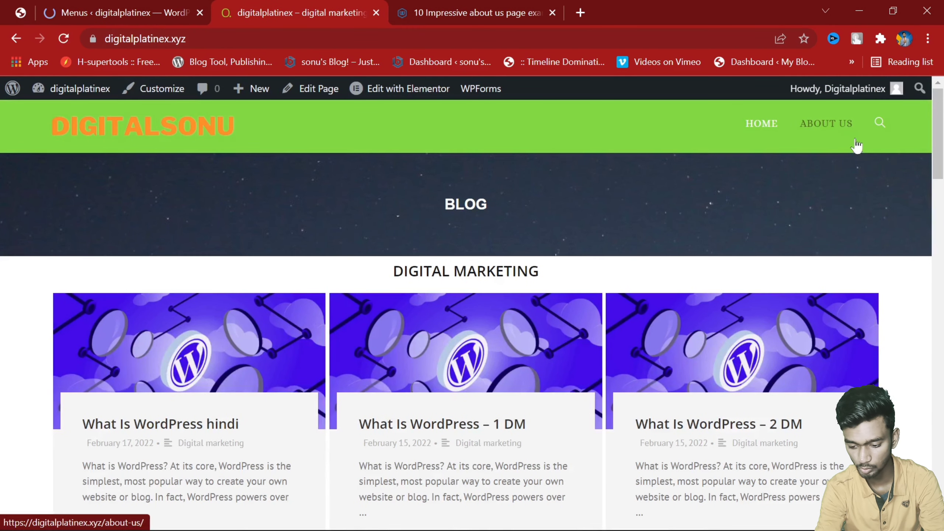
{"action": "left_click", "coordinate": [821, 124]}
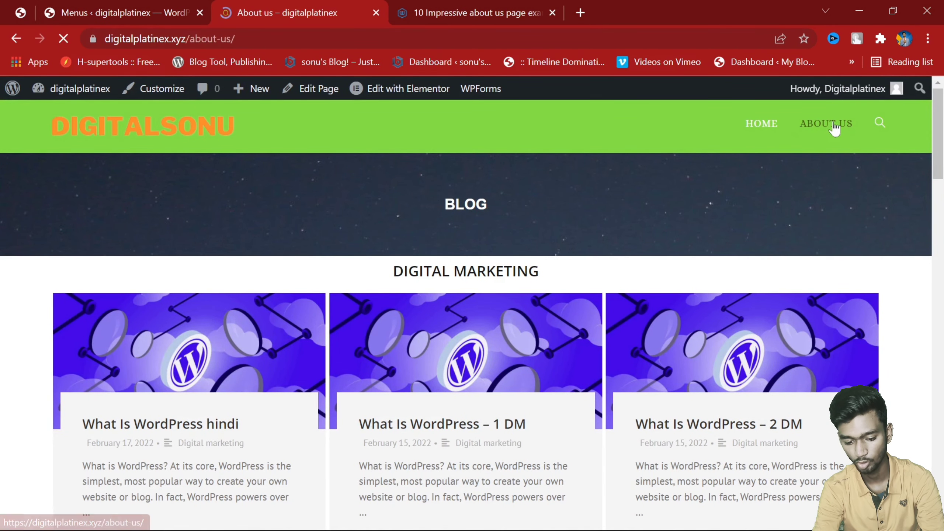
{"action": "scroll", "coordinate": [527, 279], "scroll_direction": "down", "scroll_amount": 15}
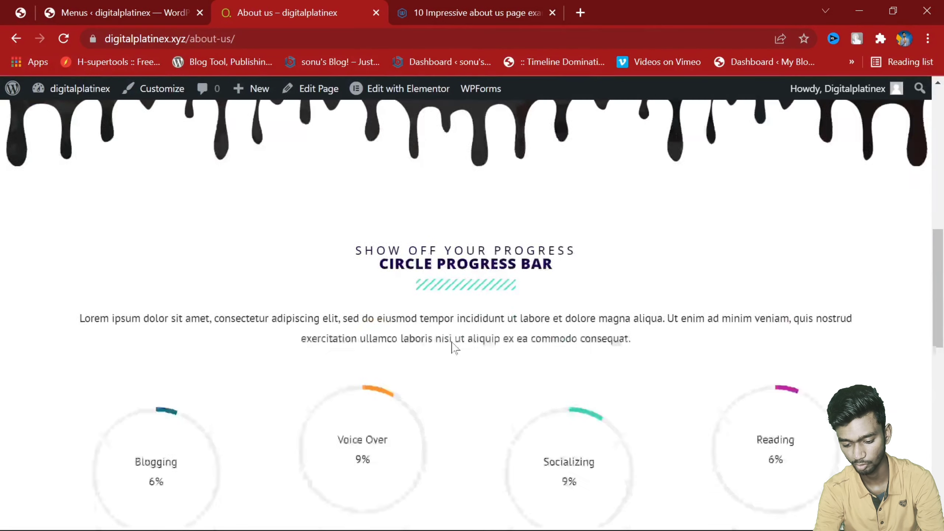
{"action": "scroll", "coordinate": [552, 322], "scroll_direction": "up", "scroll_amount": 15}
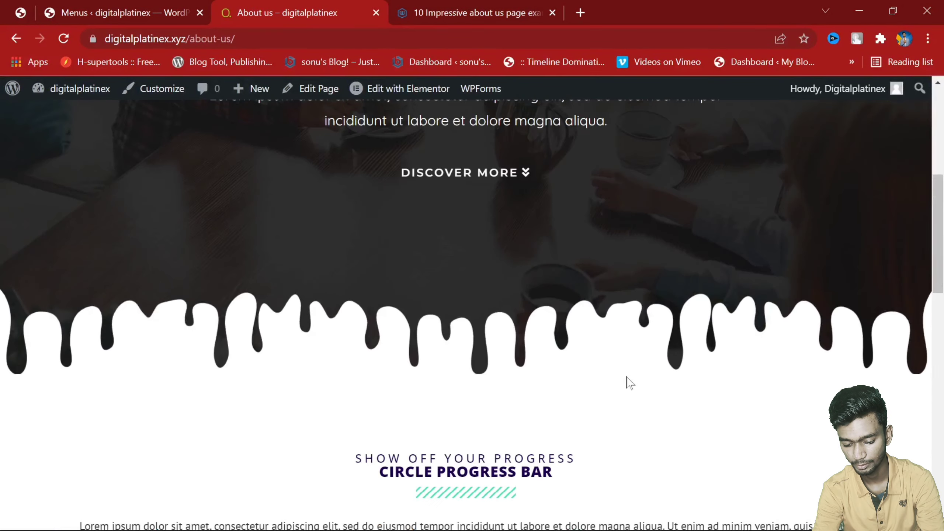